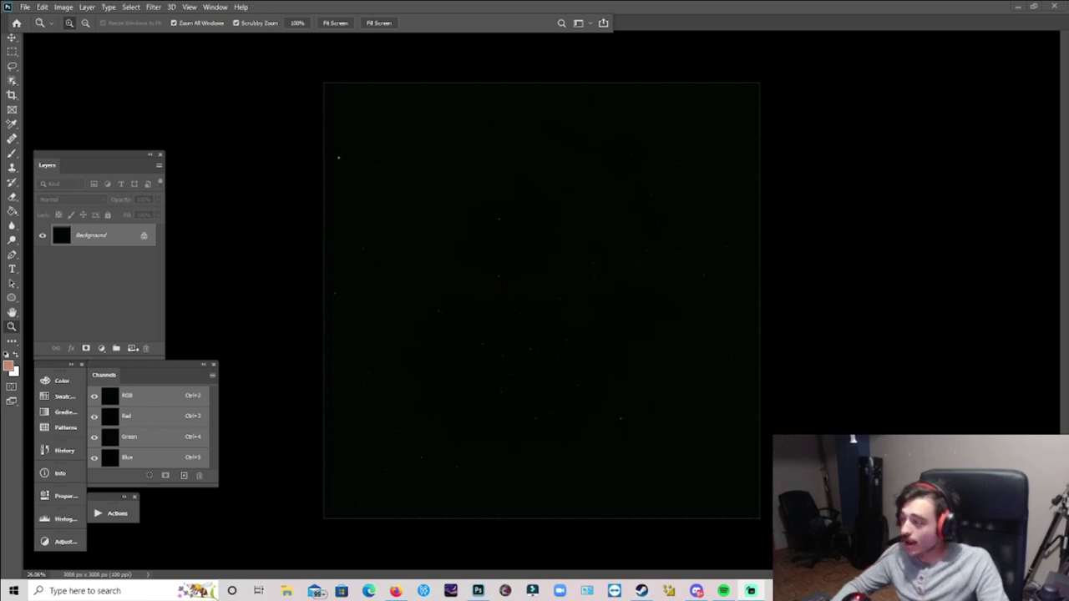
- Add a new layer, paste a copy of the Background star field into it, and clear its name
{"action": "left_click", "coordinate": [131, 348]}
{"action": "left_click", "coordinate": [63, 260]}
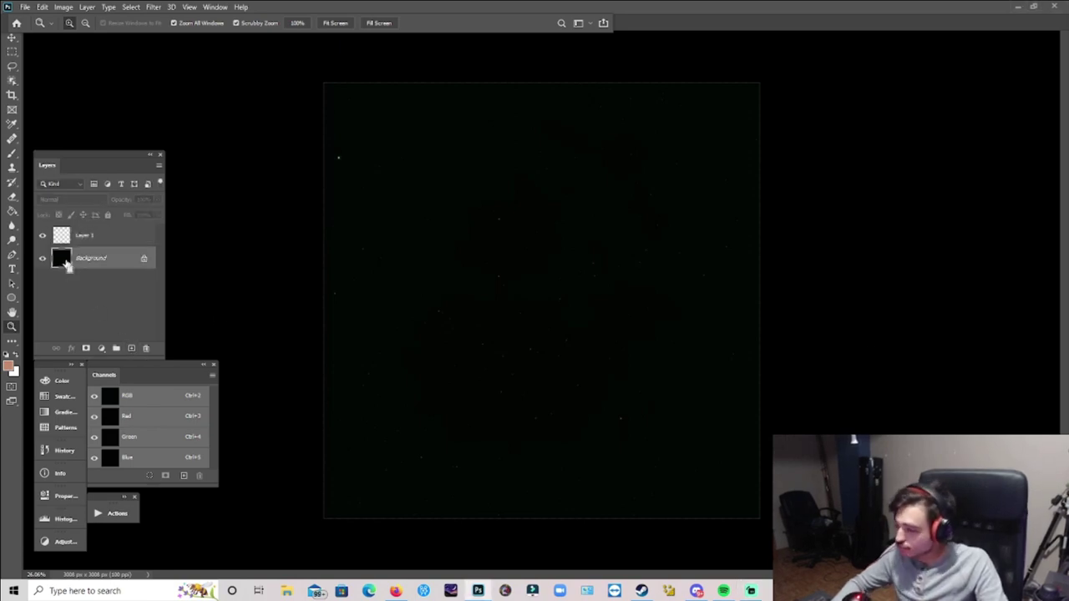
{"action": "left_click", "coordinate": [62, 259], "text": "ctrl"}
{"action": "left_click", "coordinate": [64, 238]}
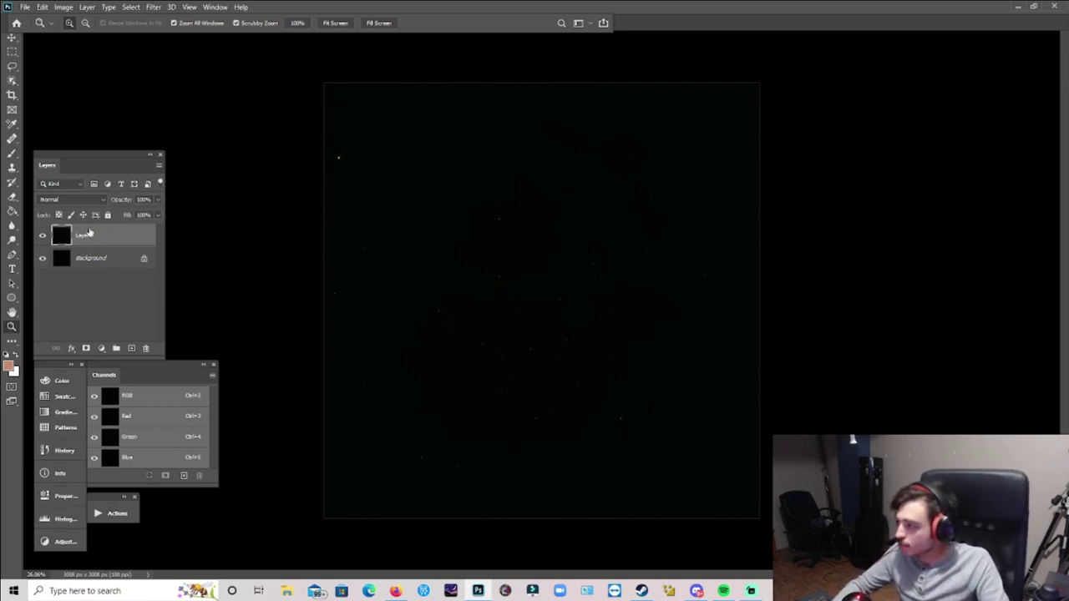
{"action": "double_click", "coordinate": [83, 236]}
{"action": "key", "text": "BackSpace"}
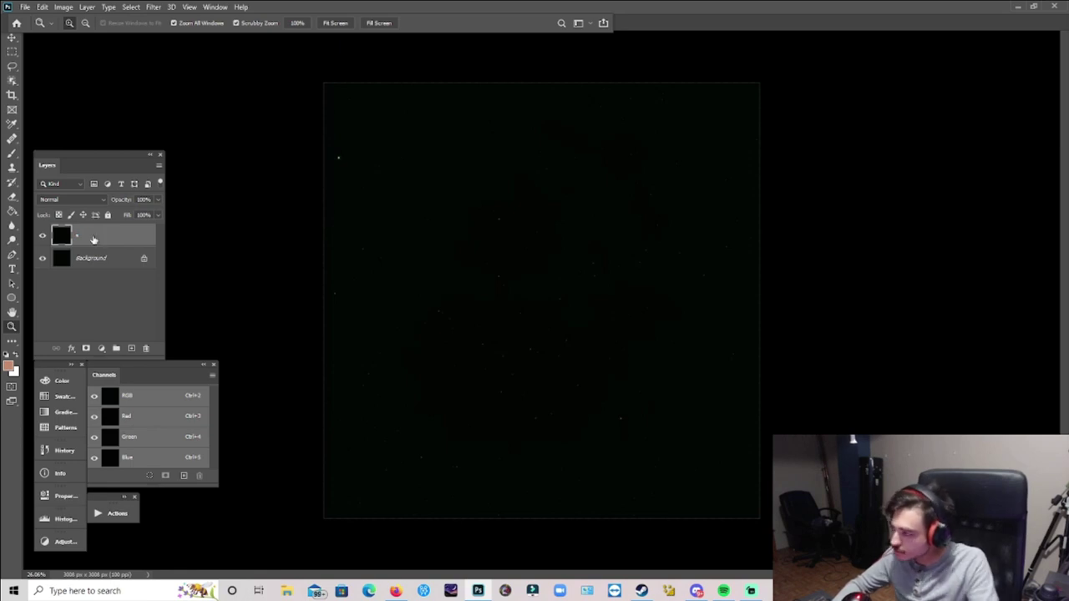
- Brighten the copied layer with a first Curves stretch
{"action": "left_click", "coordinate": [63, 7]}
{"action": "mouse_move", "coordinate": [88, 39]}
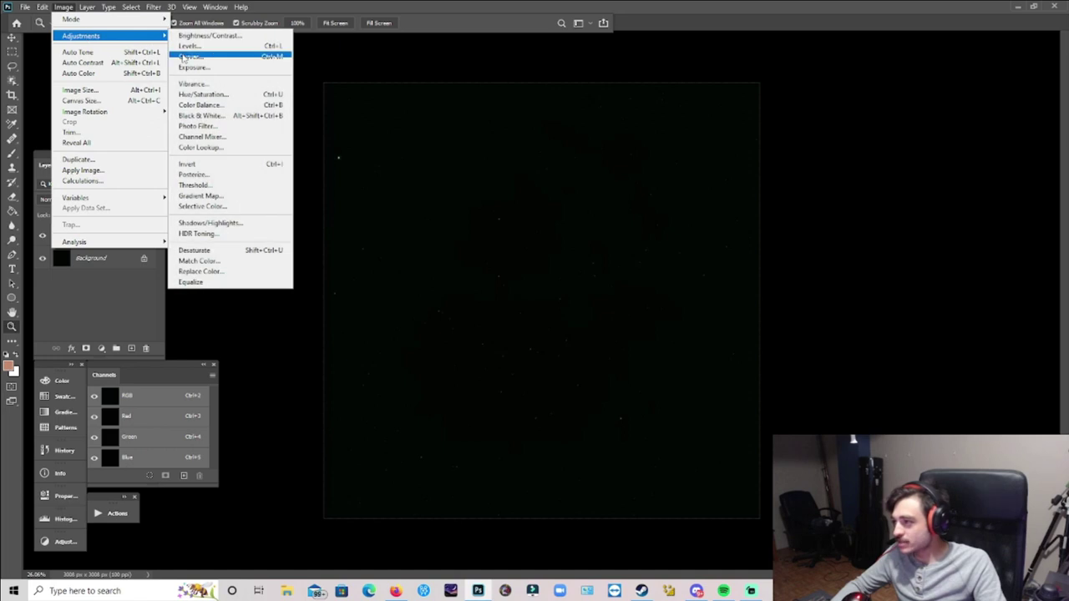
{"action": "left_click", "coordinate": [188, 56]}
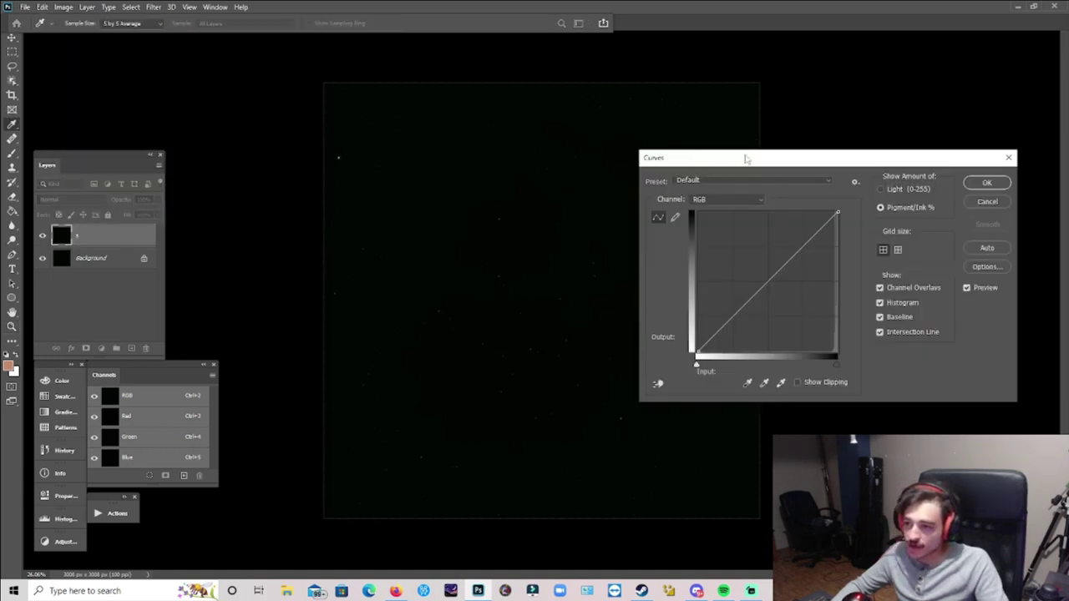
{"action": "left_click_drag", "start_coordinate": [746, 158], "coordinate": [765, 141]}
{"action": "left_click_drag", "start_coordinate": [812, 250], "coordinate": [824, 270]}
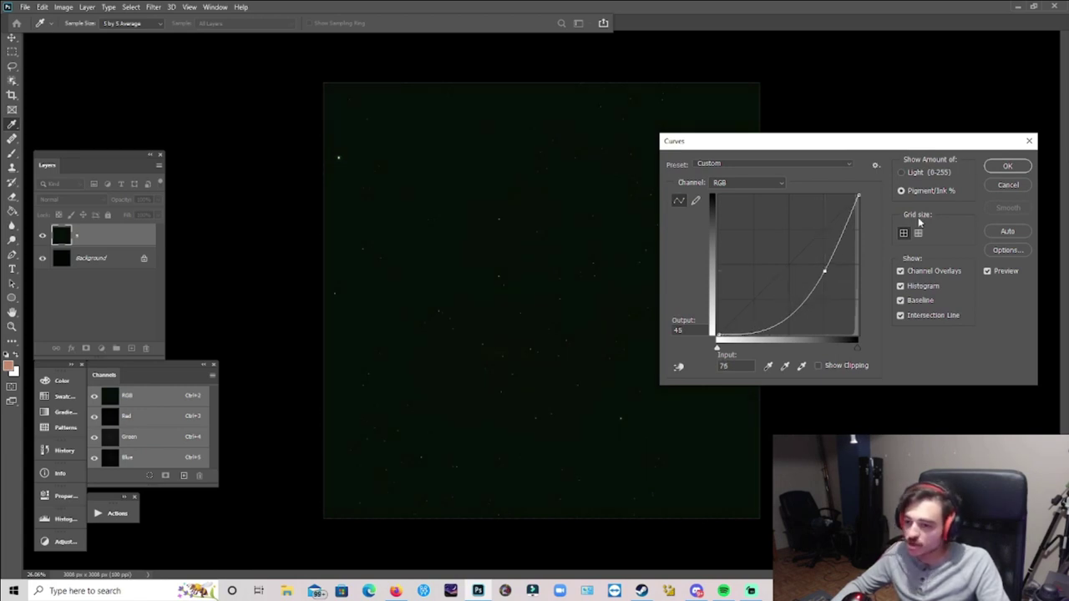
{"action": "left_click", "coordinate": [1007, 166]}
- Apply a second Curves stretch to brighten the star field further
{"action": "key", "text": "z"}
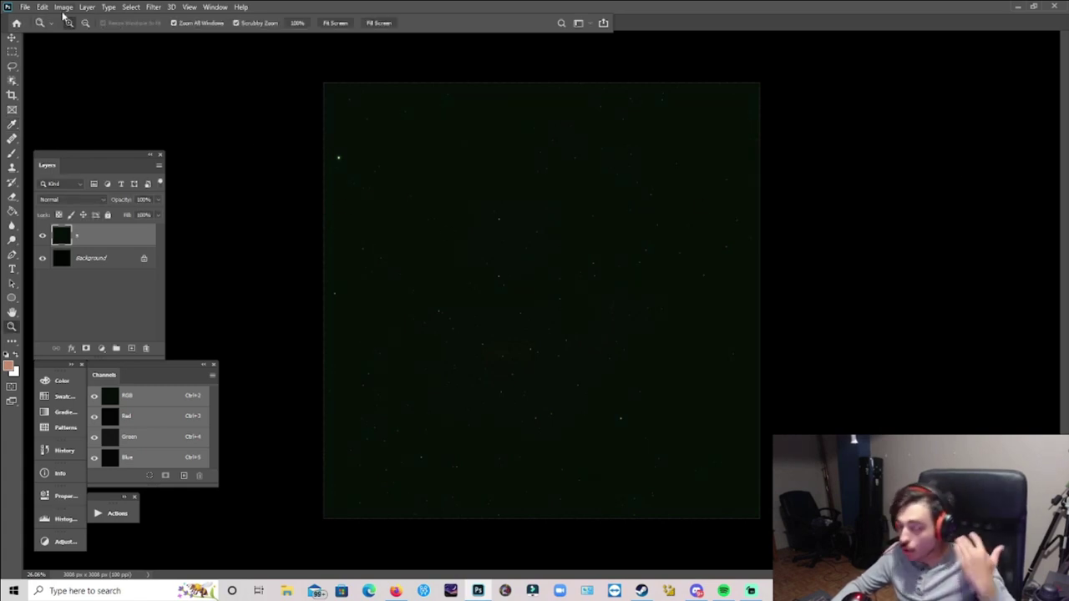
{"action": "left_click", "coordinate": [62, 6]}
{"action": "mouse_move", "coordinate": [83, 31]}
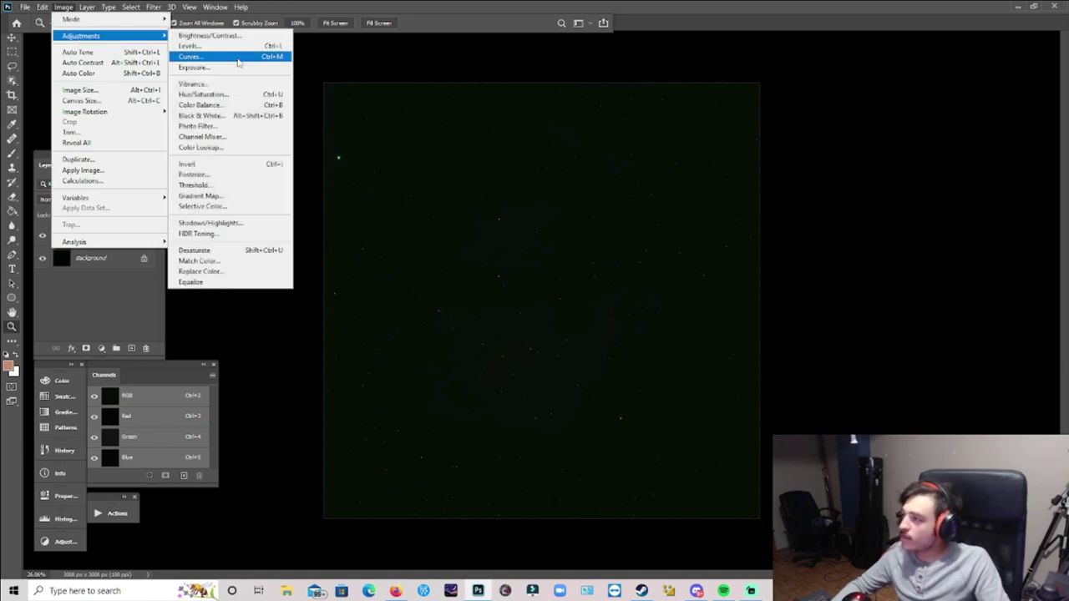
{"action": "left_click", "coordinate": [200, 53]}
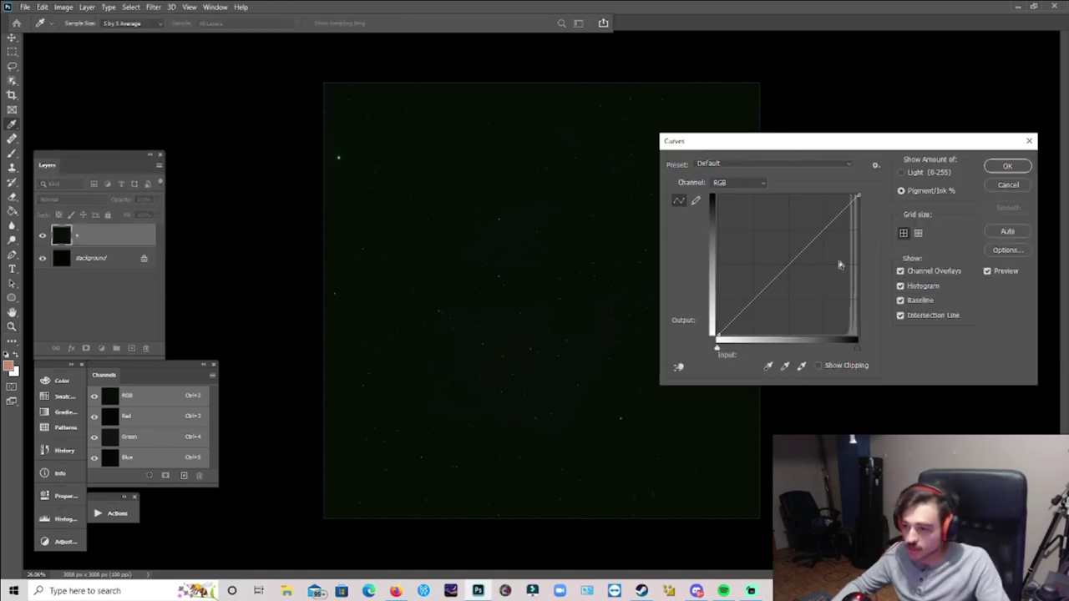
{"action": "left_click_drag", "start_coordinate": [805, 258], "coordinate": [820, 274]}
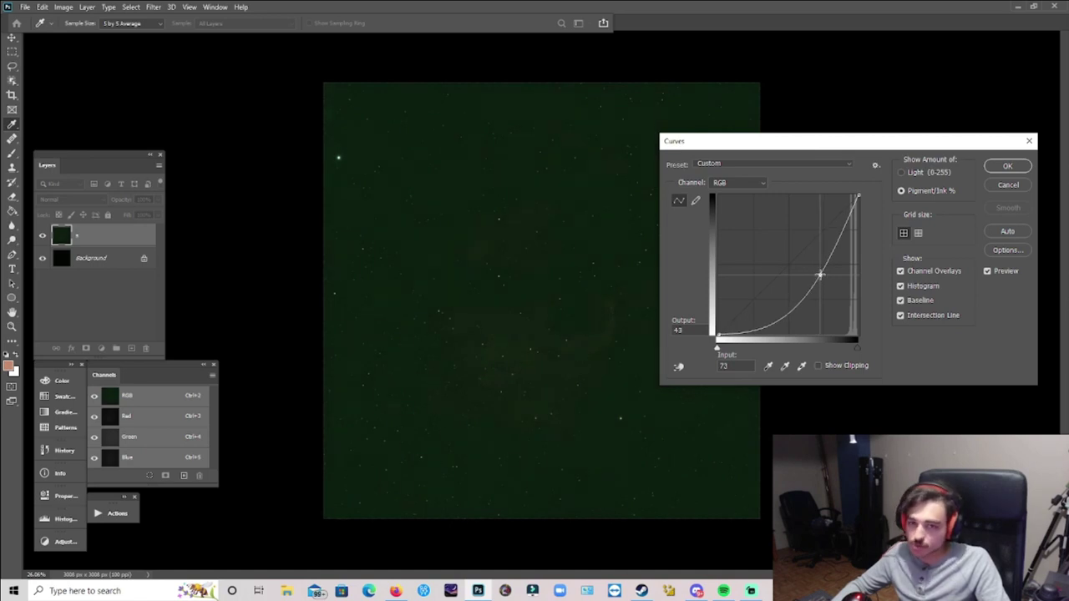
{"action": "left_click", "coordinate": [1007, 166]}
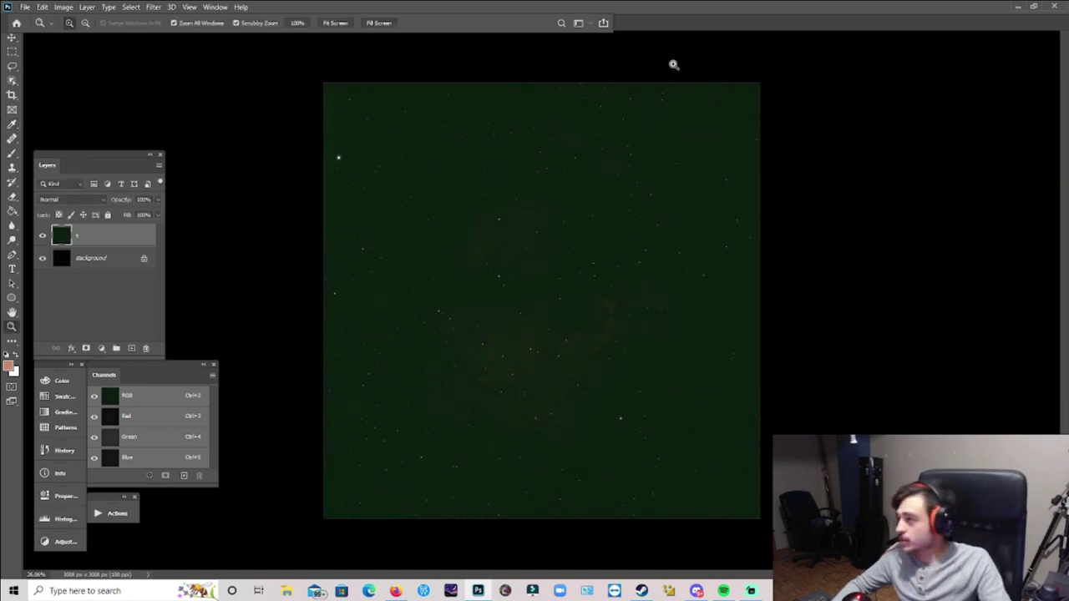
- Check the image's bit depth options under Image > Mode
{"action": "left_click", "coordinate": [66, 8]}
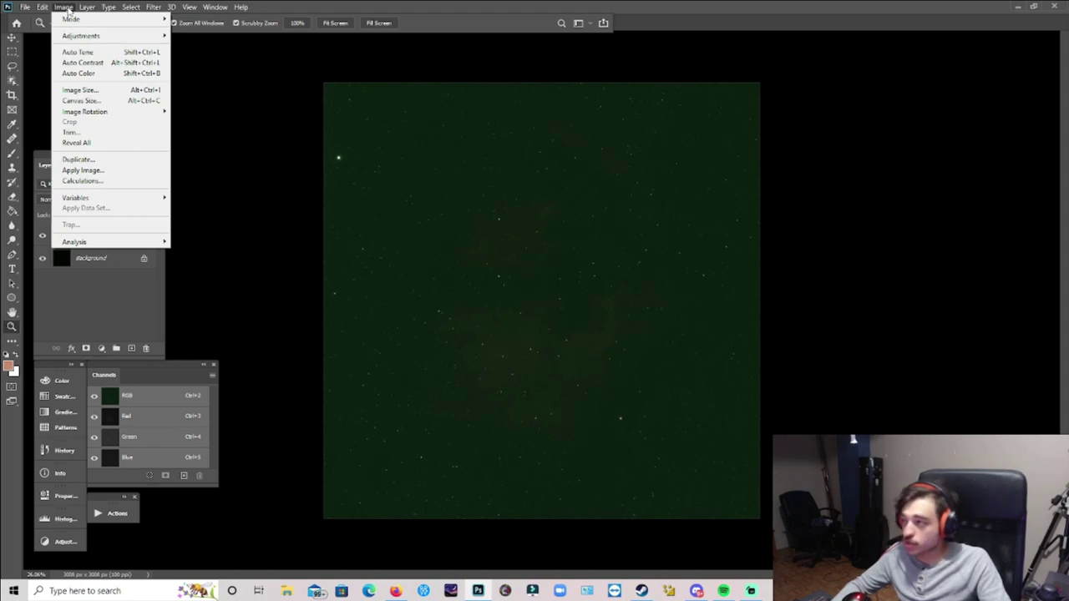
{"action": "left_click", "coordinate": [67, 7]}
{"action": "left_click", "coordinate": [67, 7]}
{"action": "mouse_move", "coordinate": [74, 18]}
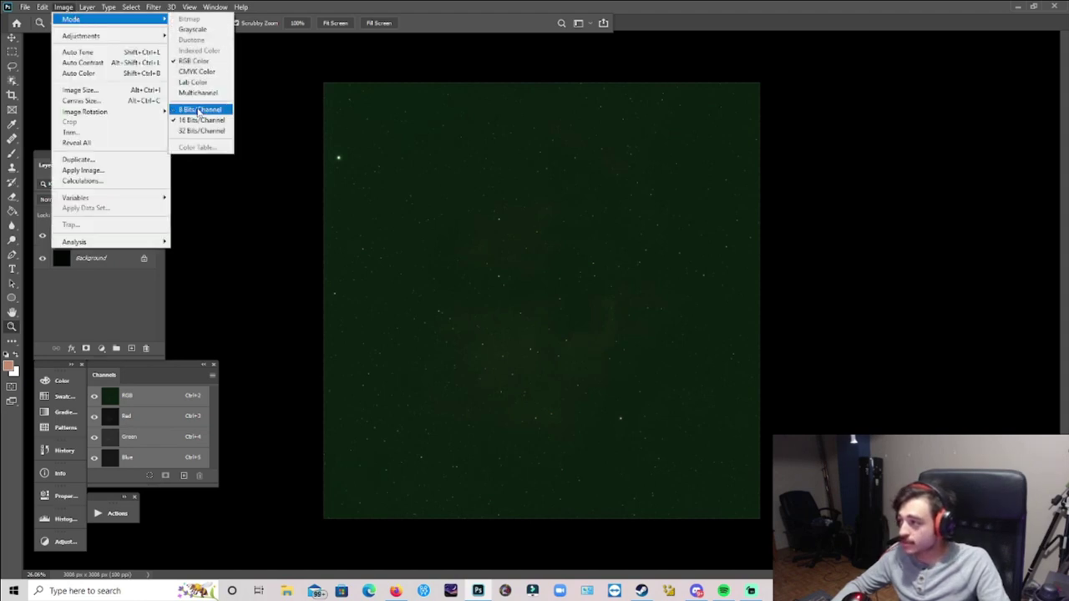
{"action": "left_click", "coordinate": [282, 7]}
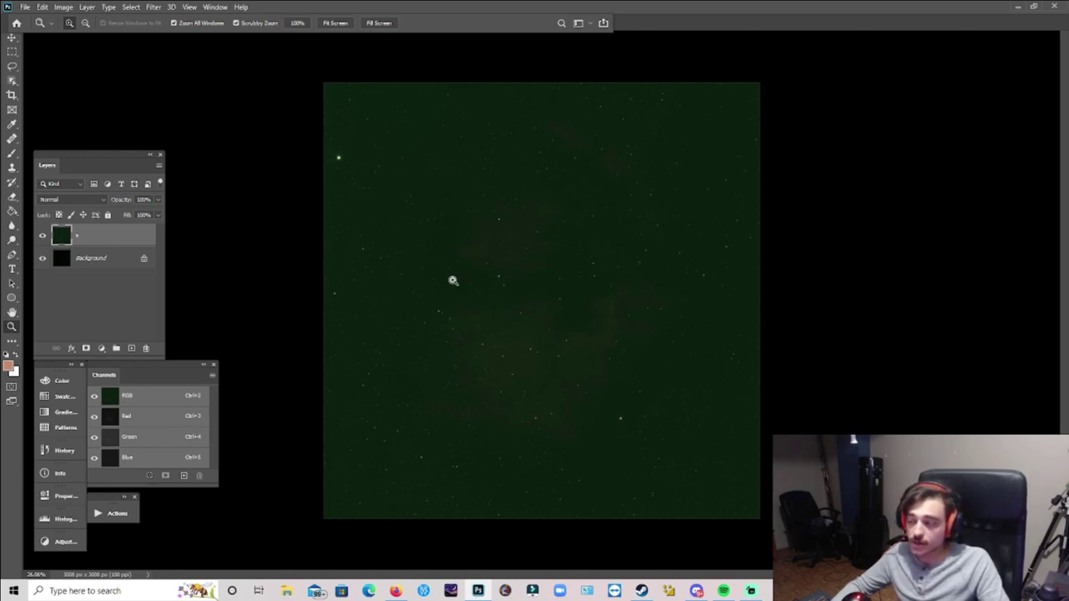
- Apply a third Curves stretch, then zoom in to inspect the stars
{"action": "left_click", "coordinate": [64, 6]}
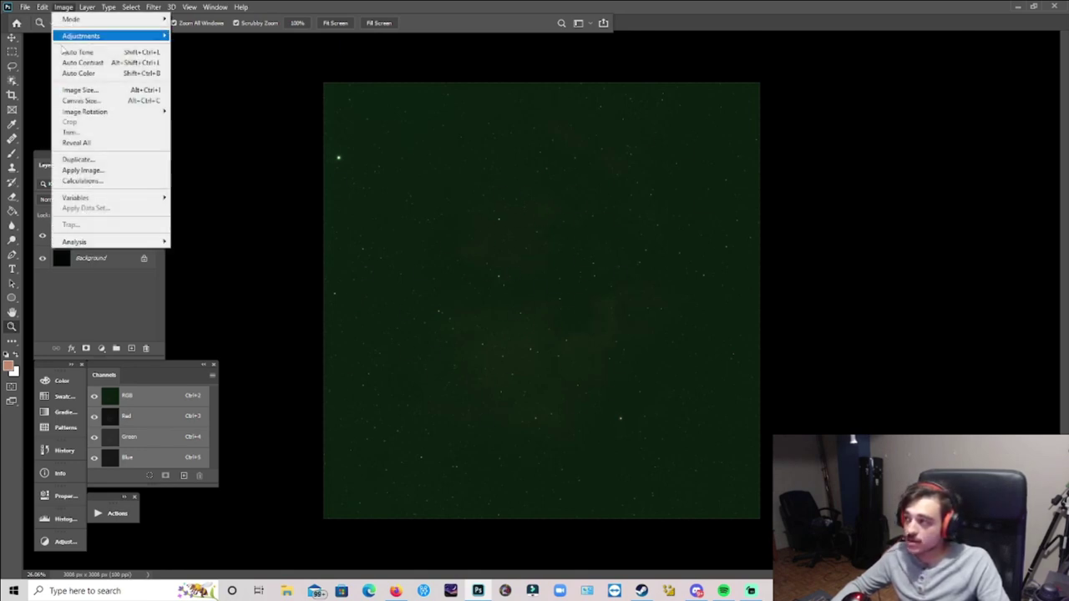
{"action": "mouse_move", "coordinate": [84, 34]}
{"action": "left_click", "coordinate": [196, 56]}
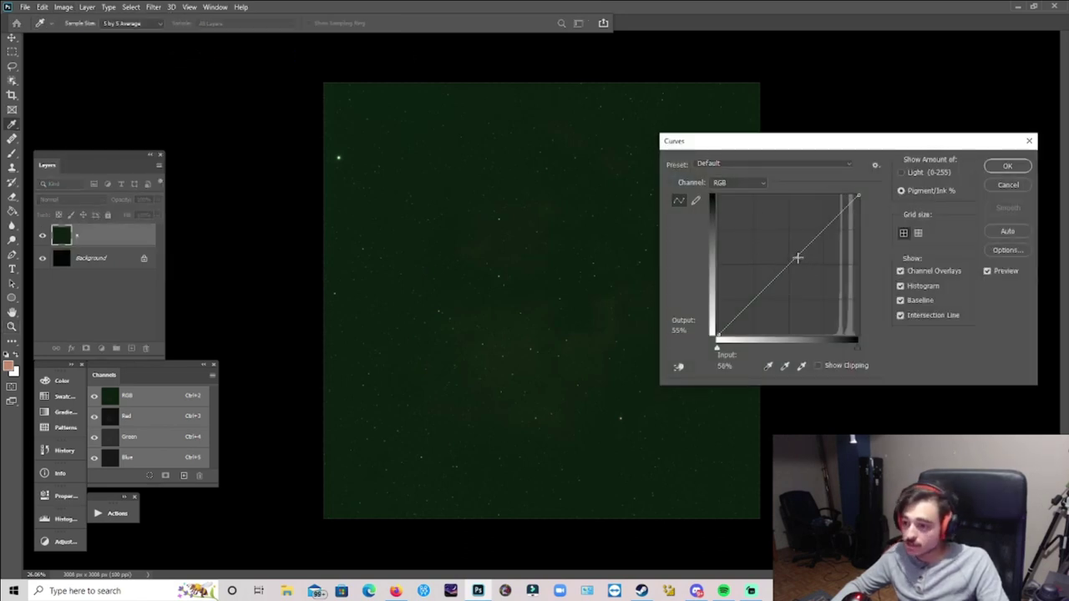
{"action": "left_click_drag", "start_coordinate": [797, 258], "coordinate": [812, 273]}
{"action": "left_click", "coordinate": [1008, 167]}
{"action": "key", "text": "z"}
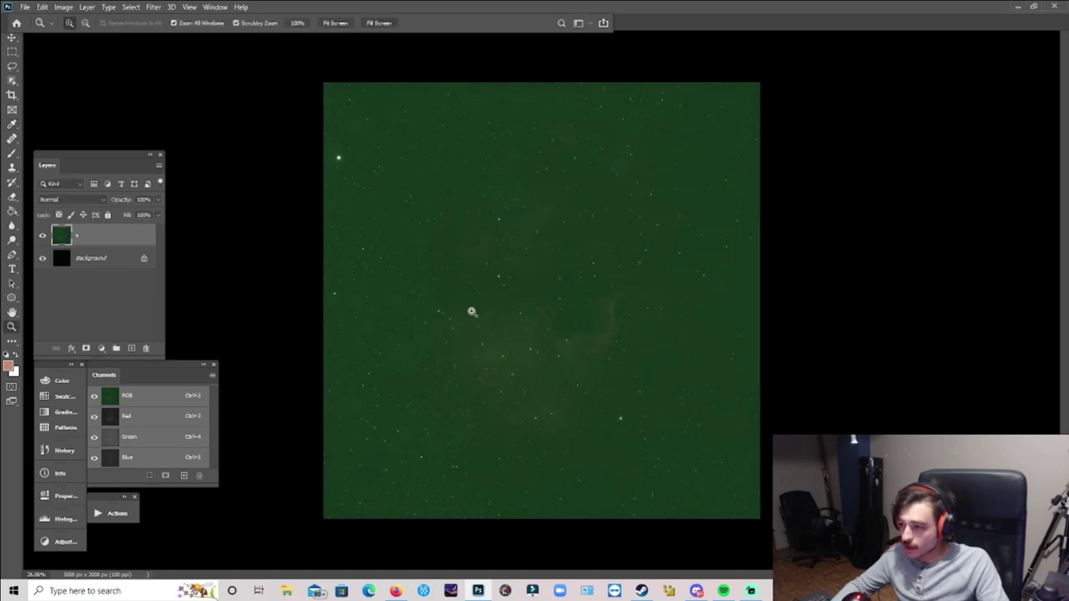
{"action": "left_click_drag", "start_coordinate": [473, 310], "coordinate": [618, 324]}
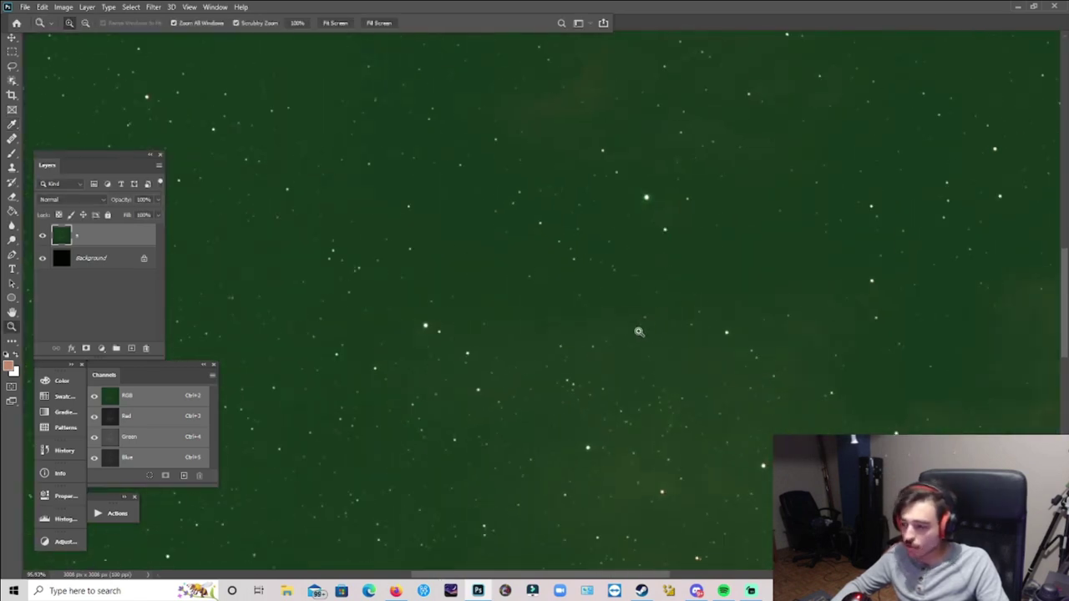
{"action": "scroll", "coordinate": [635, 334], "scroll_direction": "down", "scroll_amount": 6}
- Remove the green cast with a Levels gray-point sample of the sky background
{"action": "left_click", "coordinate": [64, 7]}
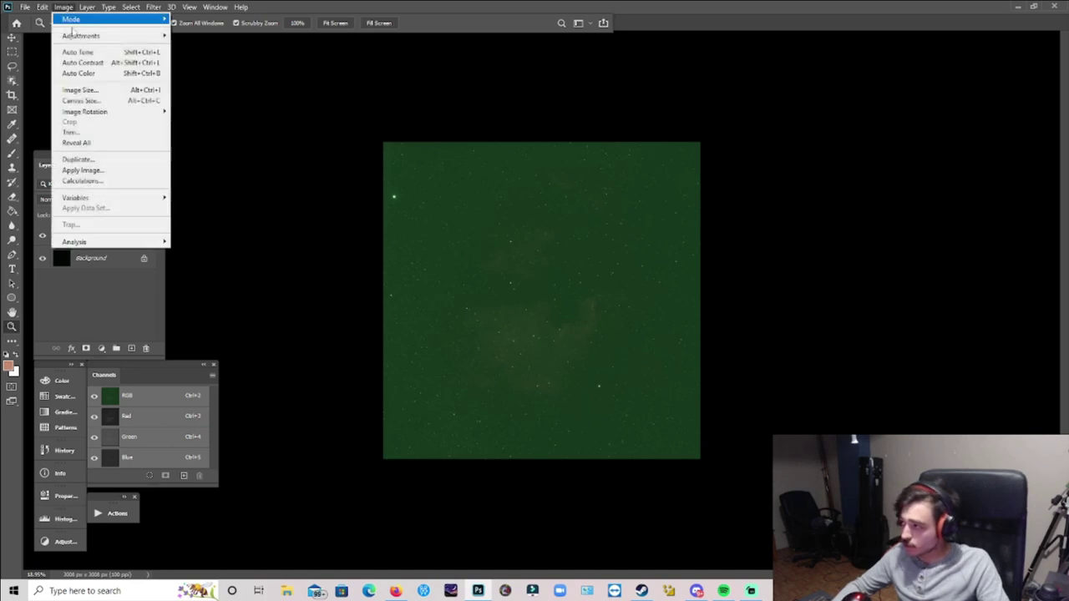
{"action": "mouse_move", "coordinate": [109, 36]}
{"action": "left_click", "coordinate": [199, 47]}
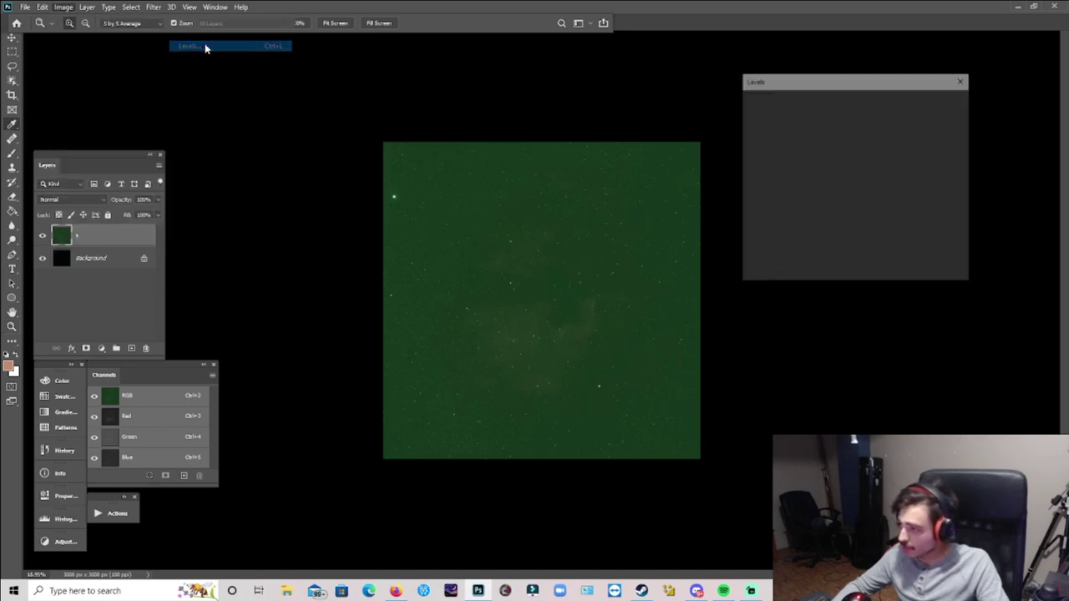
{"action": "left_click", "coordinate": [940, 190]}
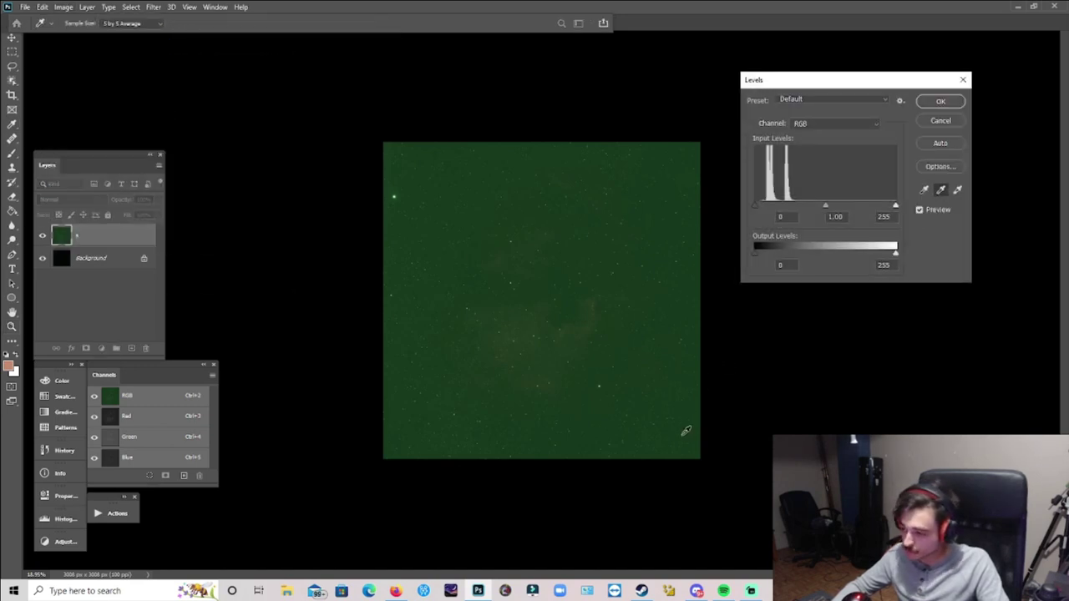
{"action": "left_click", "coordinate": [693, 384]}
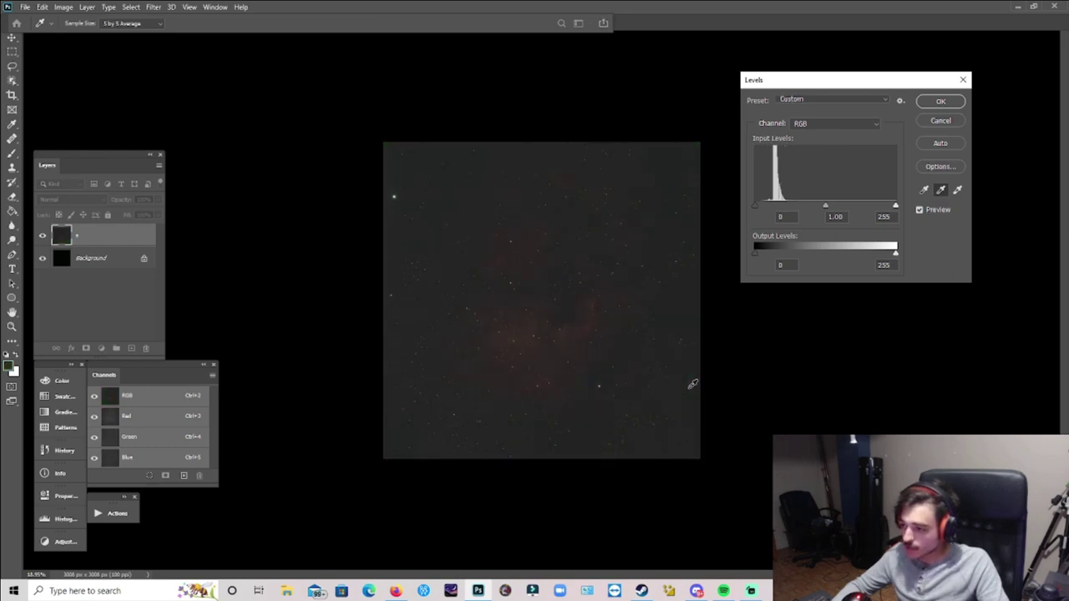
{"action": "left_click", "coordinate": [941, 101]}
{"action": "key", "text": "z"}
{"action": "left_click", "coordinate": [546, 332]}
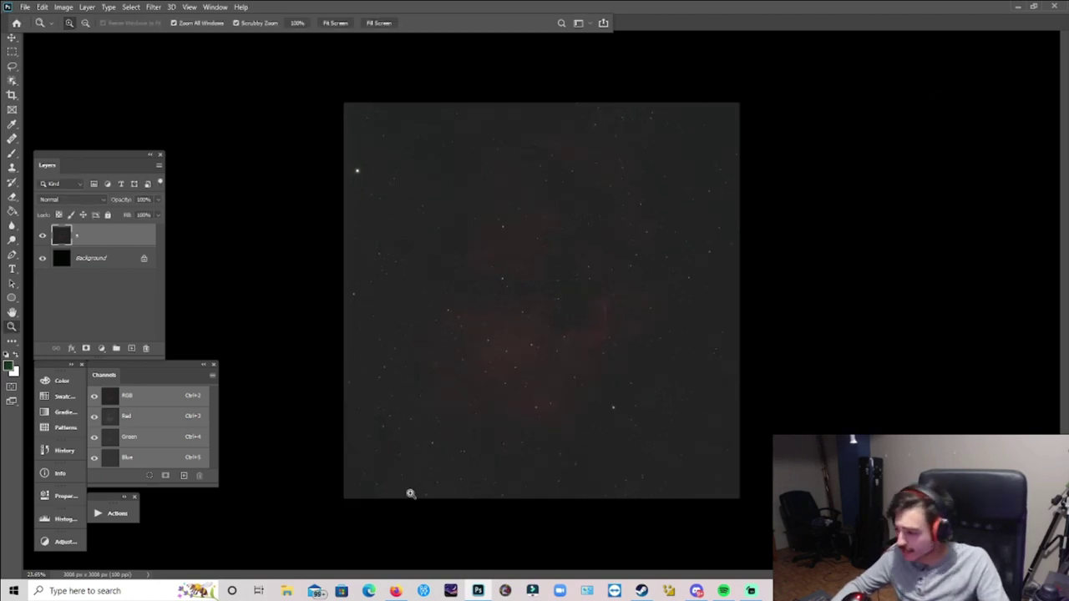
- Crop a thin strip from the left and right edges of the image
{"action": "left_click_drag", "start_coordinate": [410, 493], "coordinate": [459, 506]}
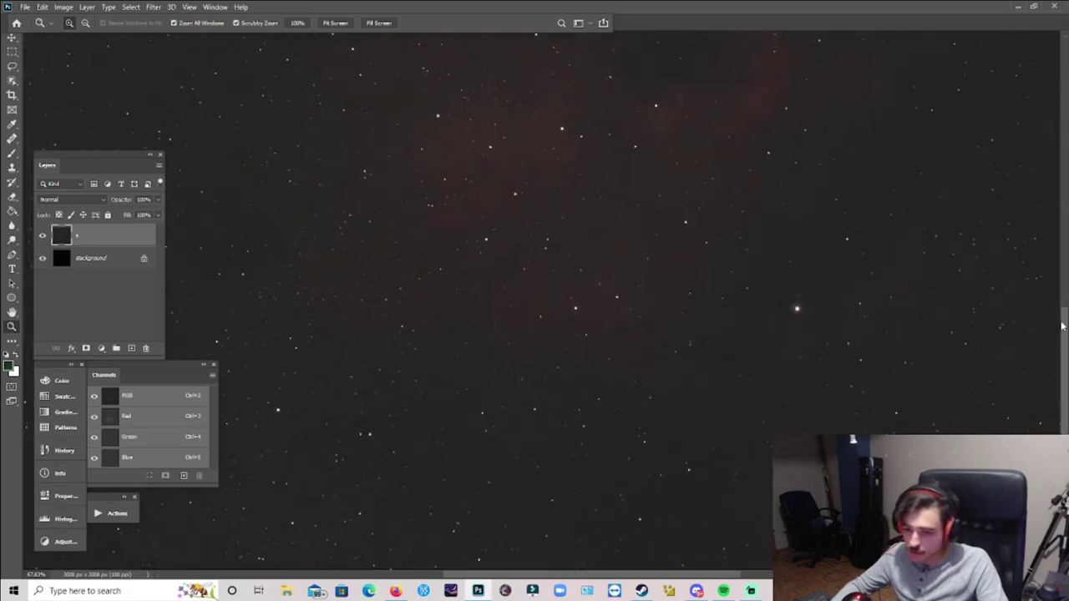
{"action": "scroll", "coordinate": [1052, 359], "scroll_direction": "down", "scroll_amount": 5}
{"action": "left_click_drag", "start_coordinate": [1053, 401], "coordinate": [824, 352]}
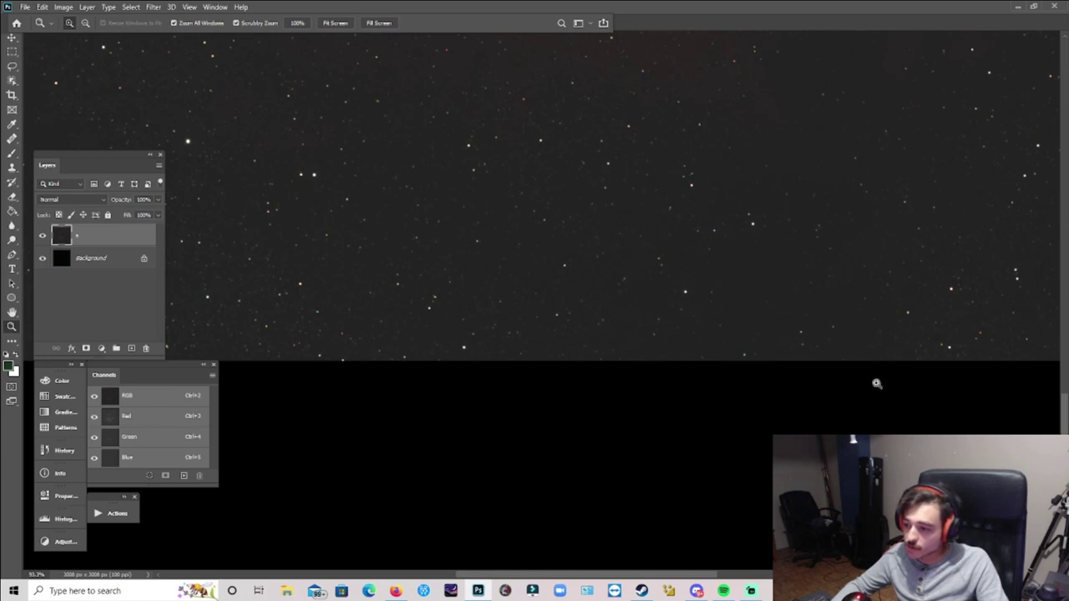
{"action": "scroll", "coordinate": [1050, 334], "scroll_direction": "up", "scroll_amount": 5}
{"action": "scroll", "coordinate": [1046, 172], "scroll_direction": "down", "scroll_amount": 3}
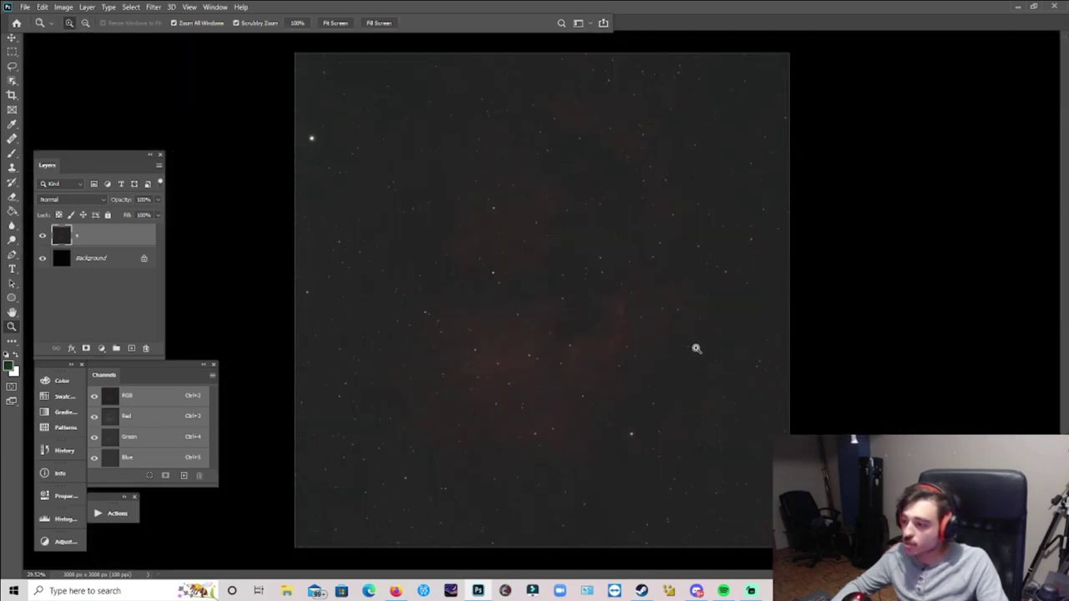
{"action": "scroll", "coordinate": [696, 349], "scroll_direction": "down", "scroll_amount": 1}
{"action": "key", "text": "c"}
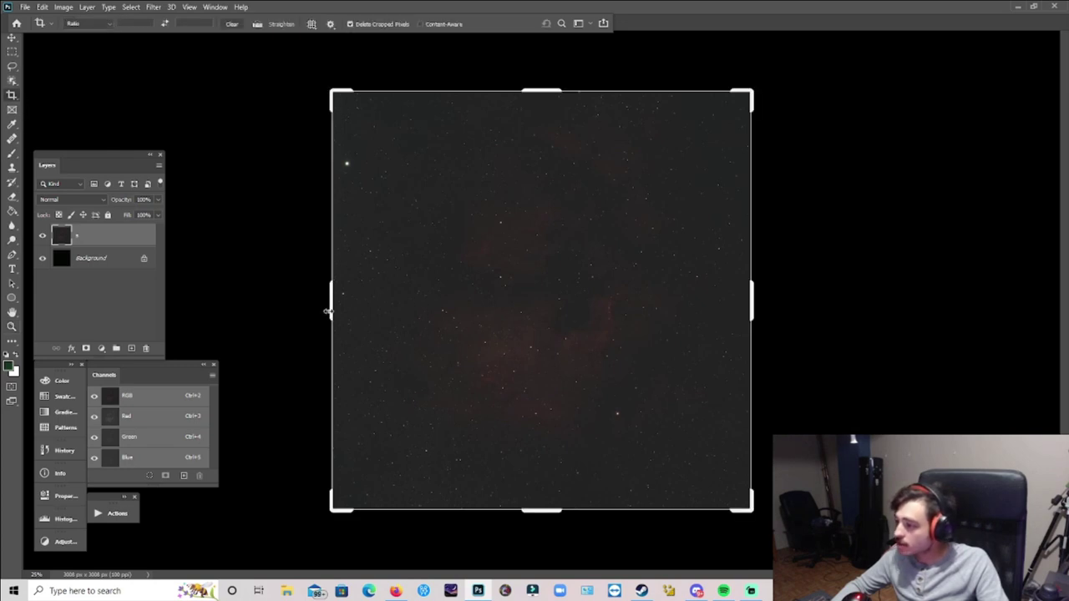
{"action": "left_click_drag", "start_coordinate": [332, 312], "coordinate": [334, 311]}
{"action": "left_click_drag", "start_coordinate": [546, 92], "coordinate": [546, 93]}
{"action": "left_click_drag", "start_coordinate": [746, 313], "coordinate": [745, 293]}
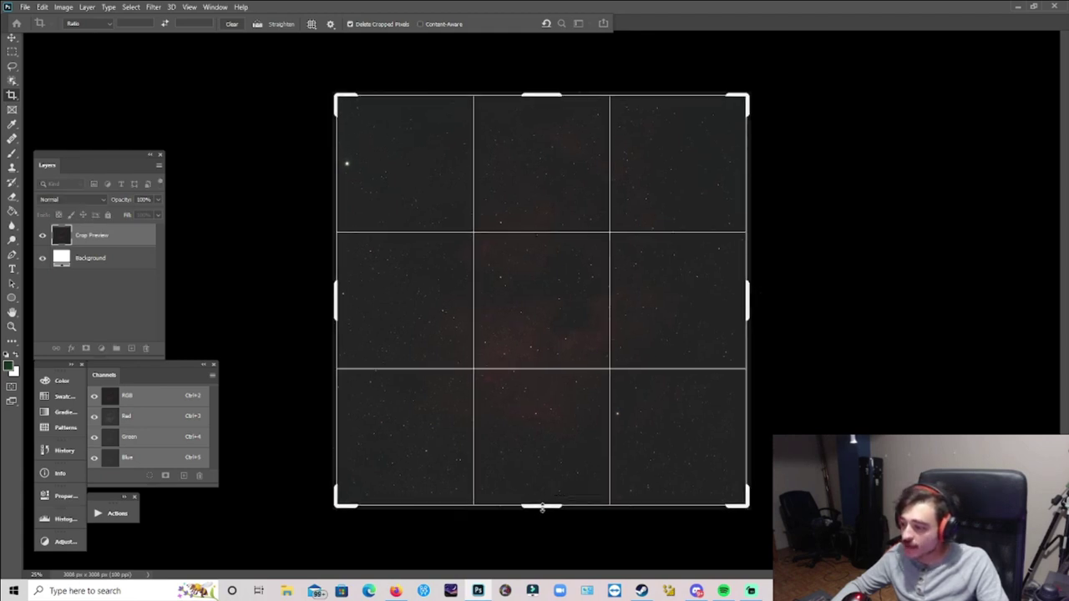
{"action": "key", "text": "Return"}
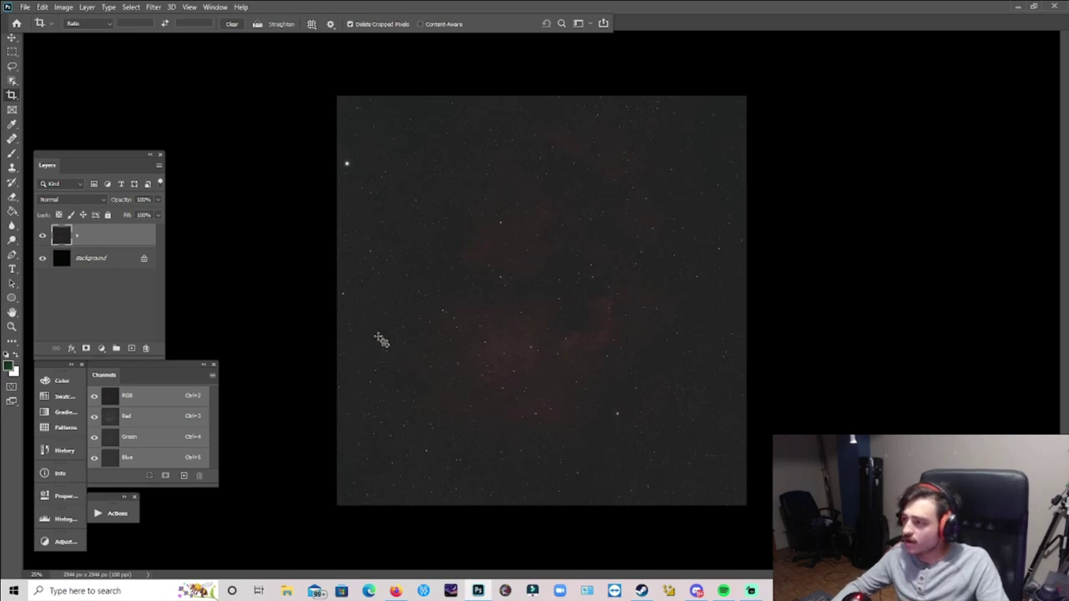
- Crop again, trimming the left, right, bottom and top edges inward
{"action": "left_click", "coordinate": [11, 97]}
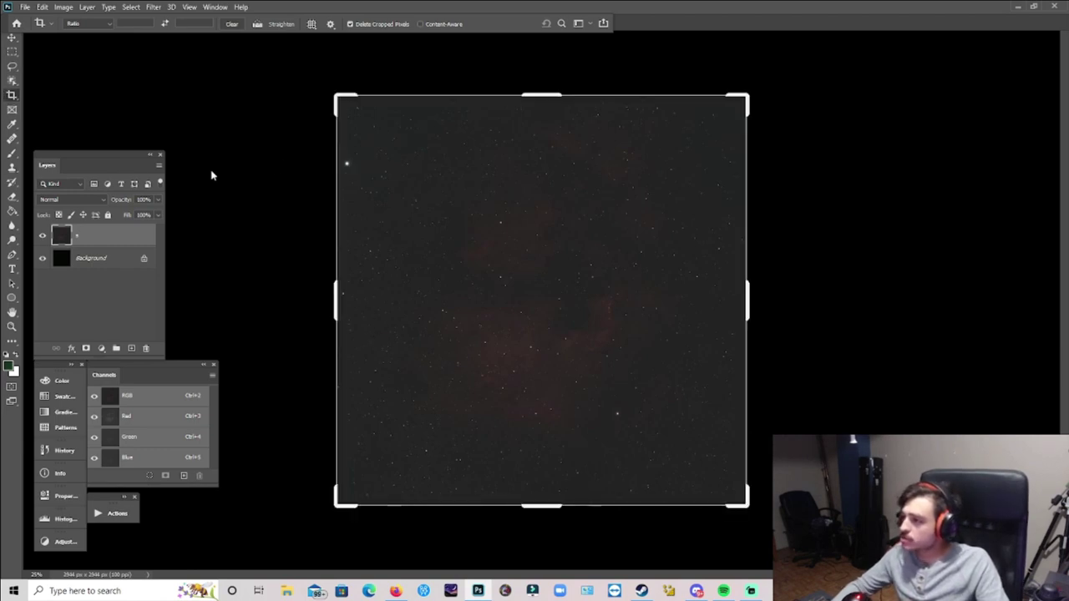
{"action": "left_click_drag", "start_coordinate": [337, 295], "coordinate": [341, 295]}
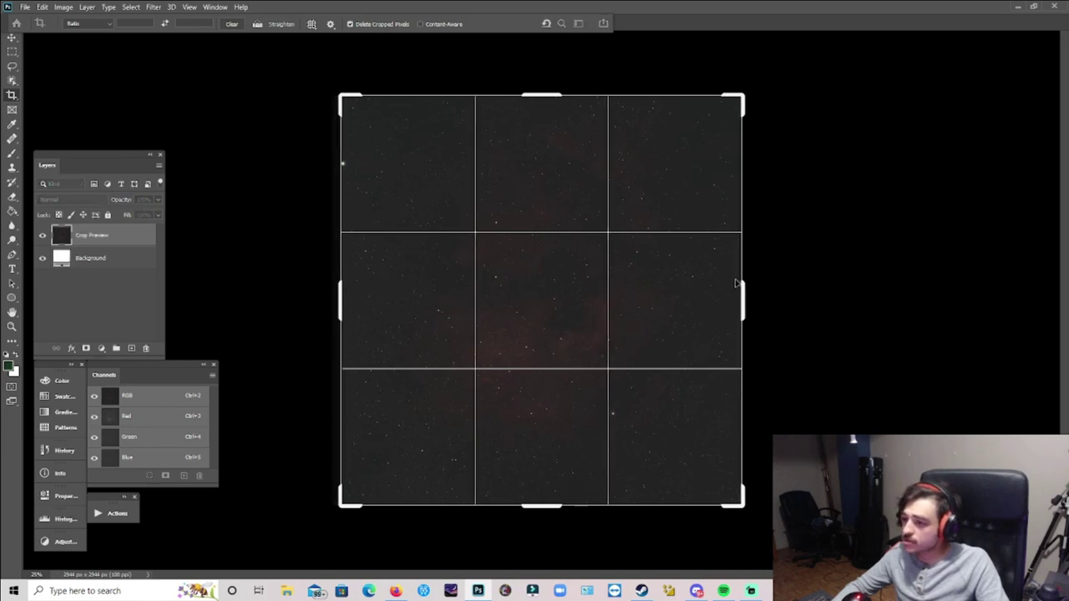
{"action": "left_click_drag", "start_coordinate": [743, 301], "coordinate": [738, 288]}
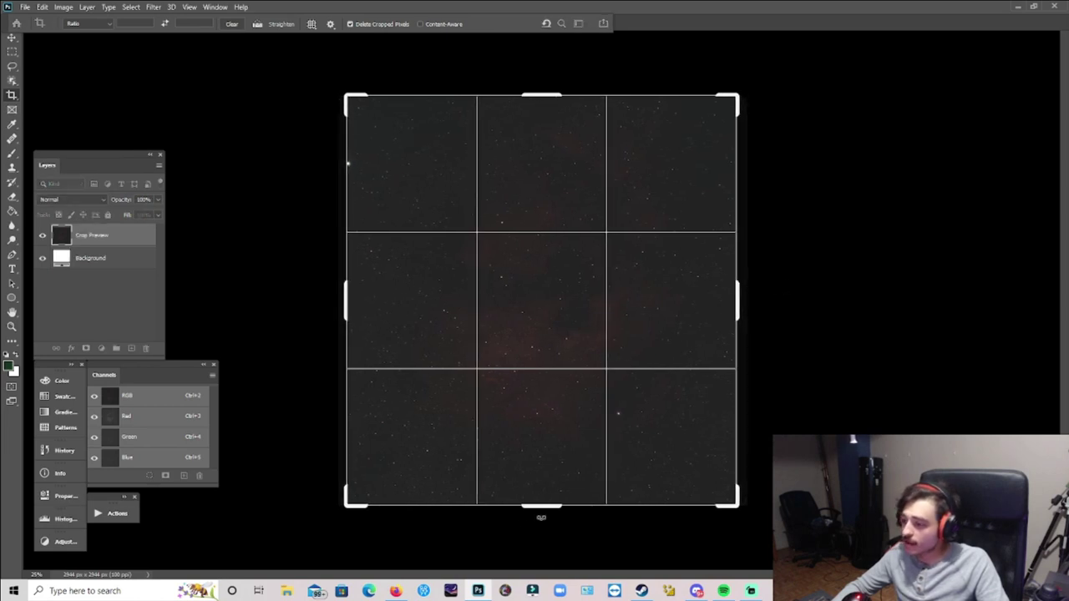
{"action": "left_click_drag", "start_coordinate": [551, 509], "coordinate": [549, 502]}
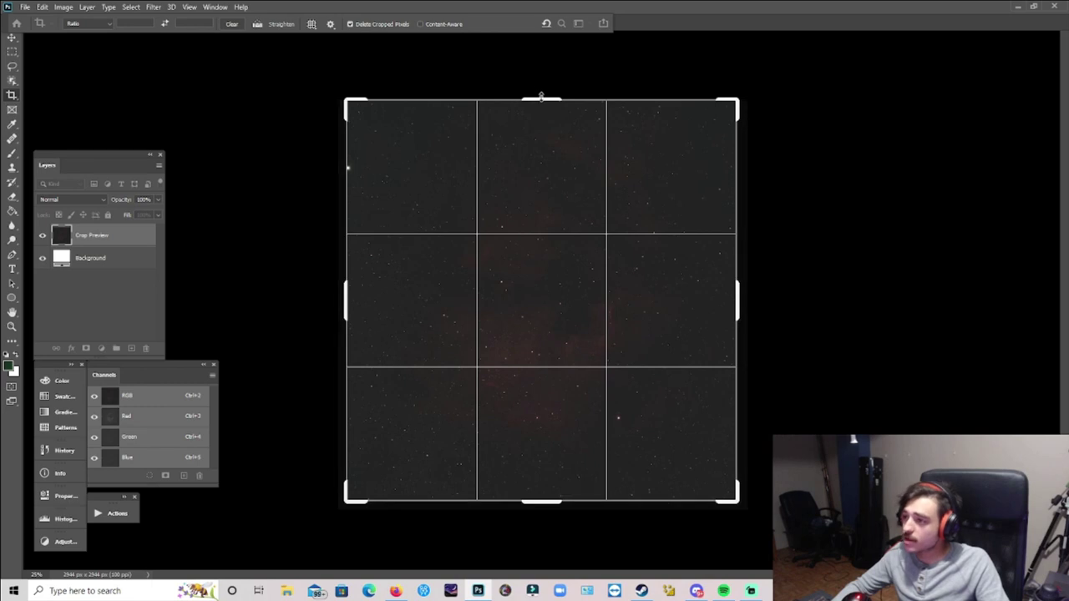
{"action": "left_click_drag", "start_coordinate": [541, 97], "coordinate": [544, 102]}
{"action": "key", "text": "Return"}
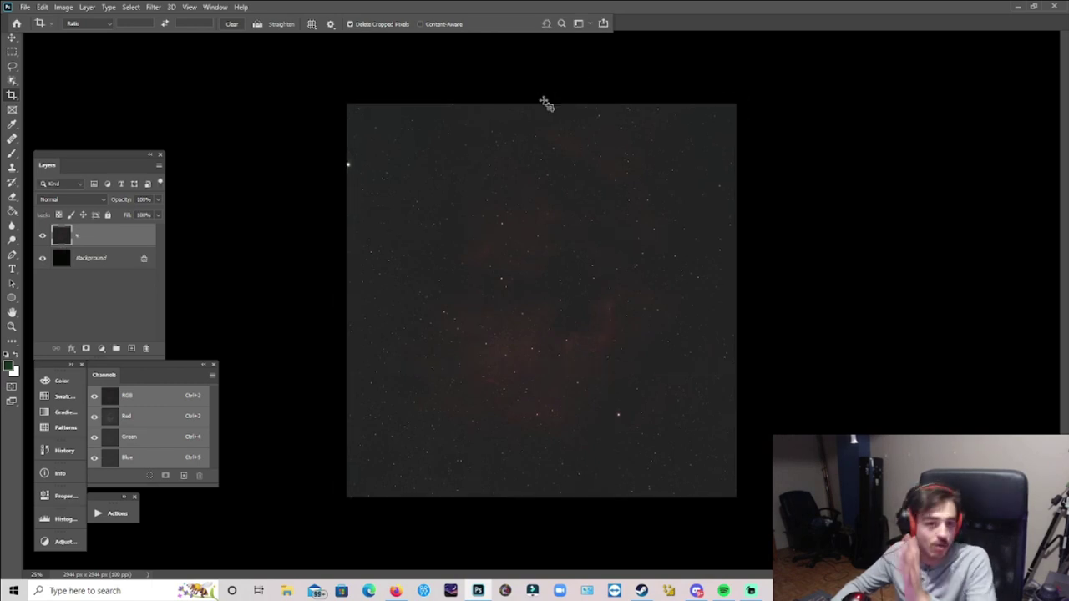
- Brighten the faint nebula with a Curves stretch, closing Levels without changes
{"action": "left_click", "coordinate": [67, 7]}
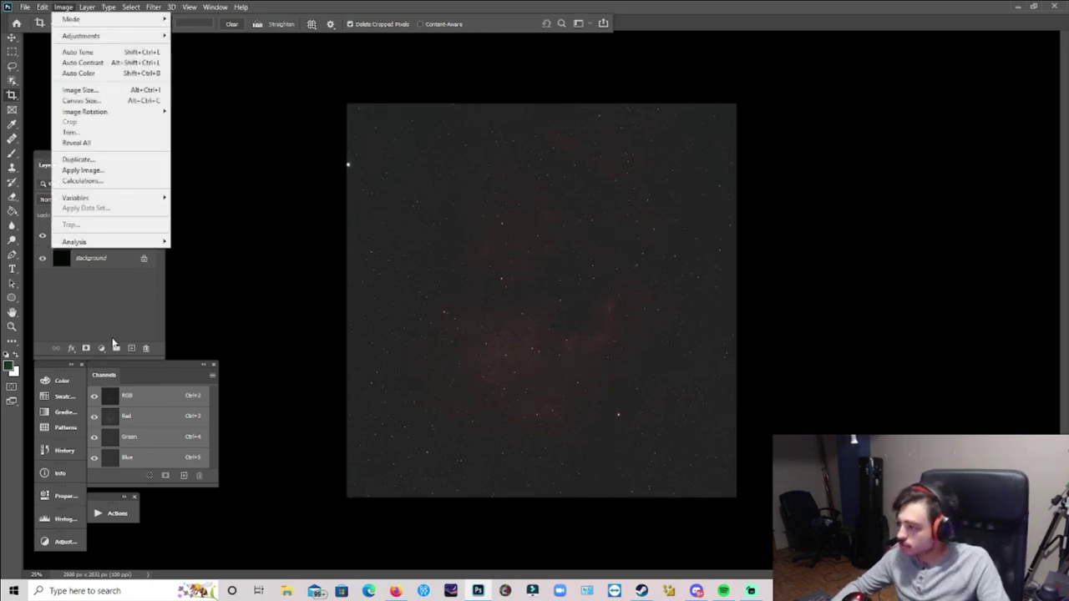
{"action": "mouse_move", "coordinate": [114, 37]}
{"action": "left_click", "coordinate": [201, 58]}
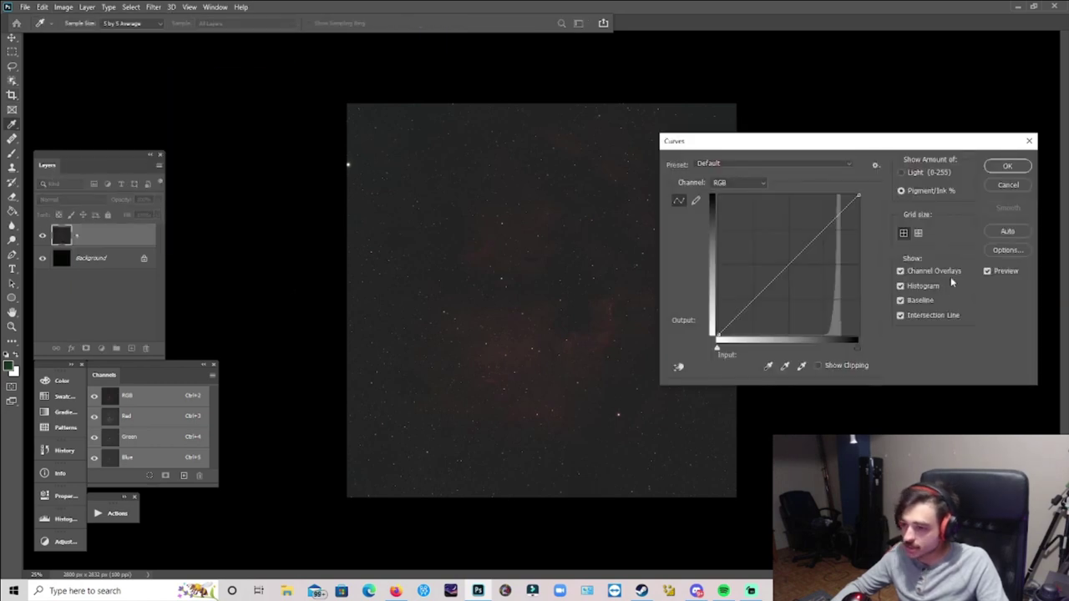
{"action": "left_click_drag", "start_coordinate": [800, 254], "coordinate": [816, 275]}
{"action": "left_click", "coordinate": [1007, 166]}
{"action": "key", "text": "c"}
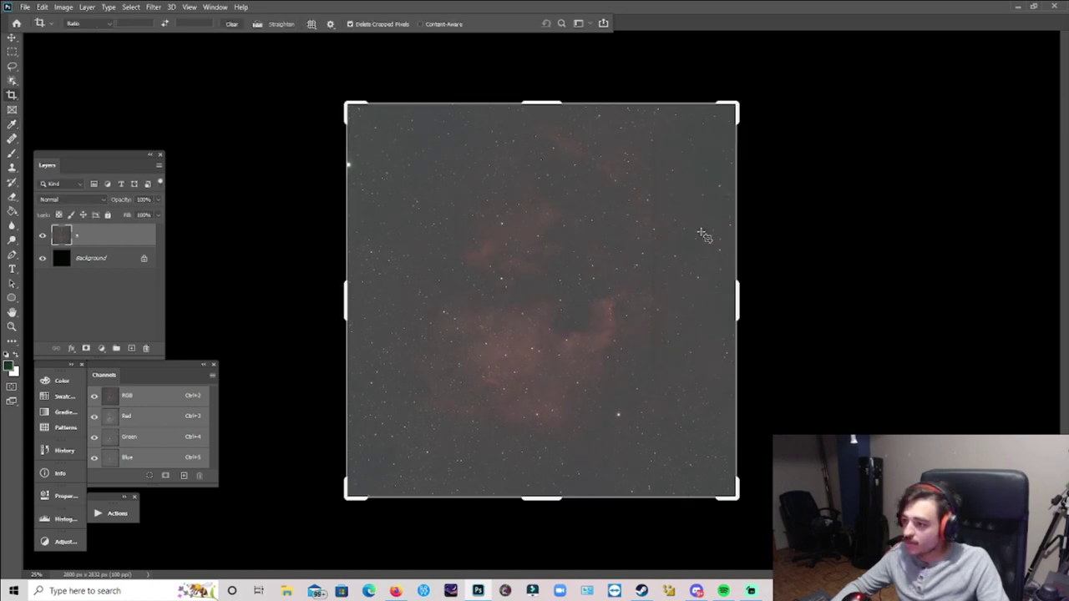
{"action": "left_click", "coordinate": [60, 7]}
{"action": "mouse_move", "coordinate": [73, 38]}
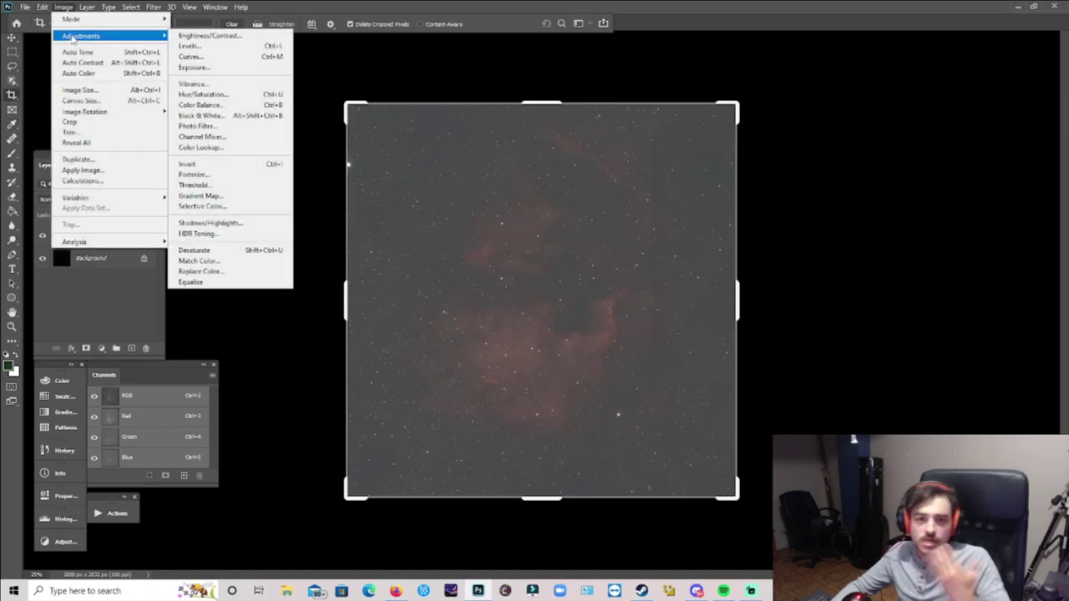
{"action": "left_click", "coordinate": [191, 46]}
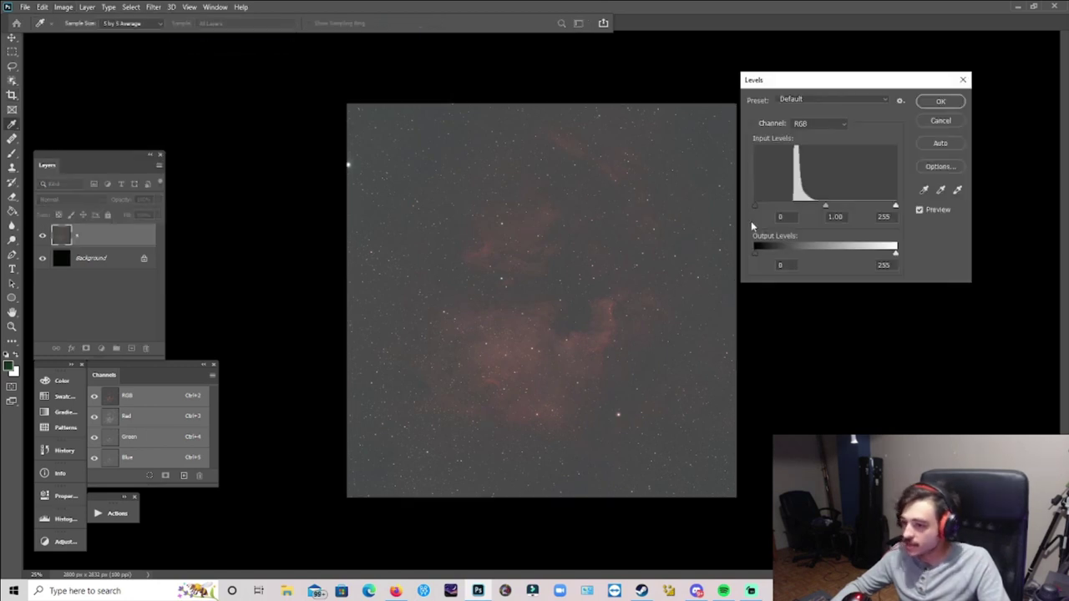
{"action": "left_click", "coordinate": [946, 123]}
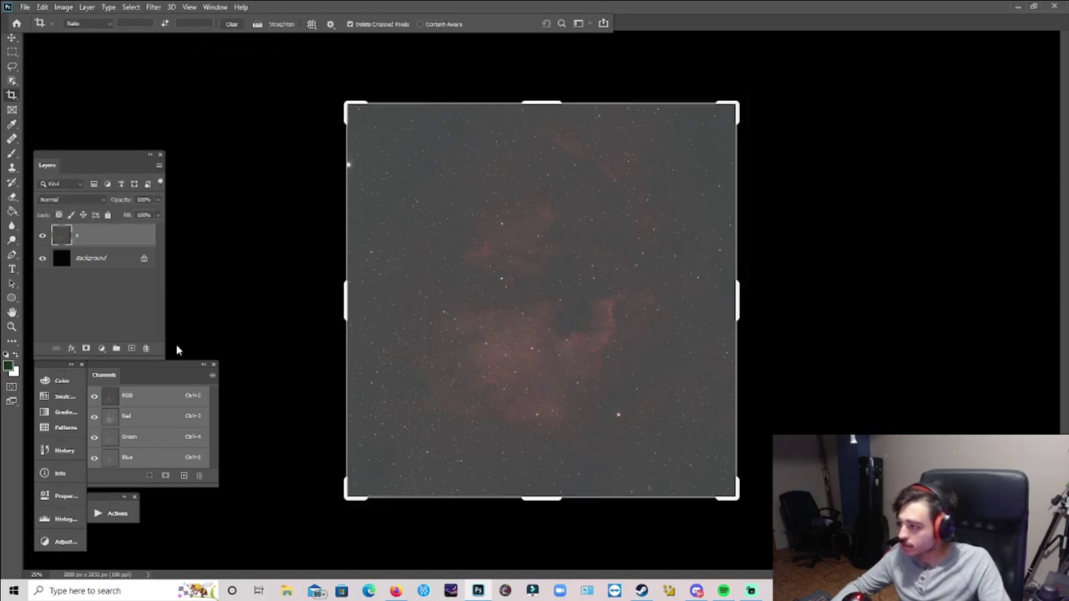
- Add a new layer on top and save the file as TIFF
{"action": "left_click", "coordinate": [131, 348]}
{"action": "key", "text": "ctrl+s"}
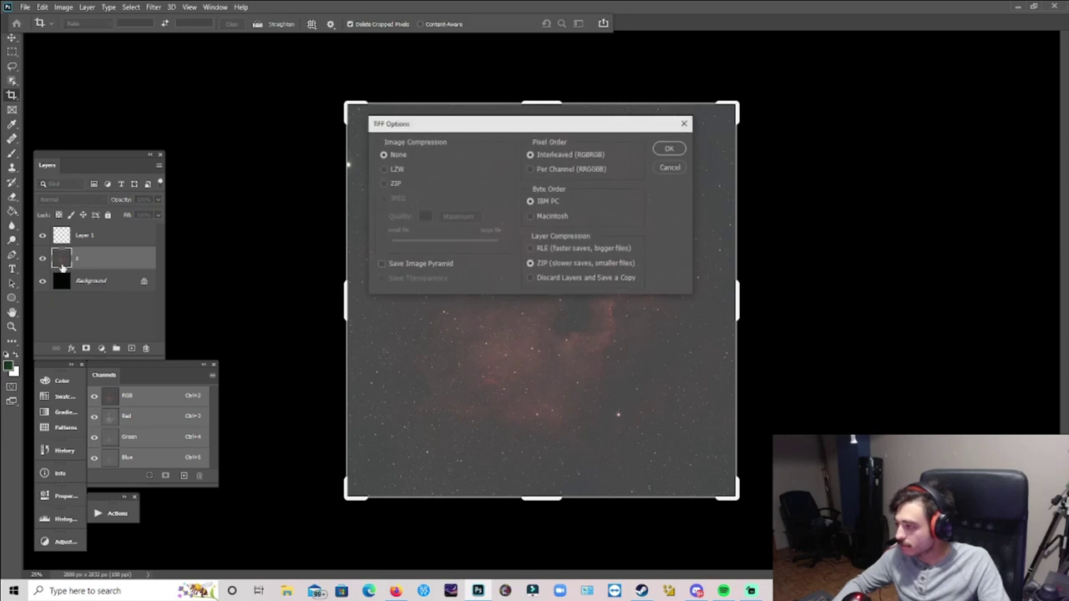
{"action": "left_click", "coordinate": [670, 167]}
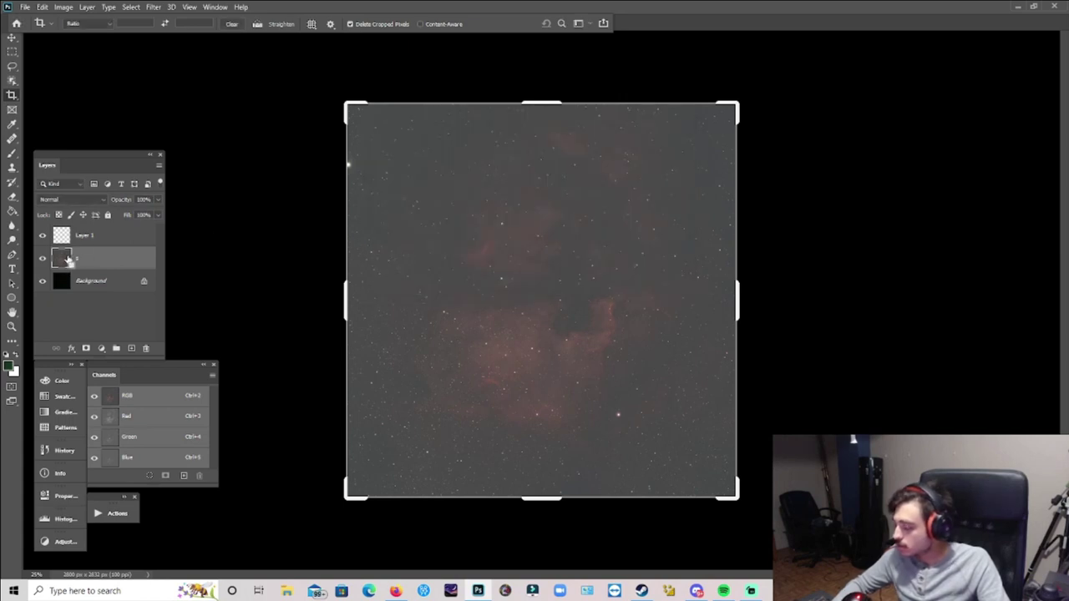
- Darken the background by raising the Levels black input to 50
{"action": "left_click", "coordinate": [63, 7]}
{"action": "mouse_move", "coordinate": [75, 36]}
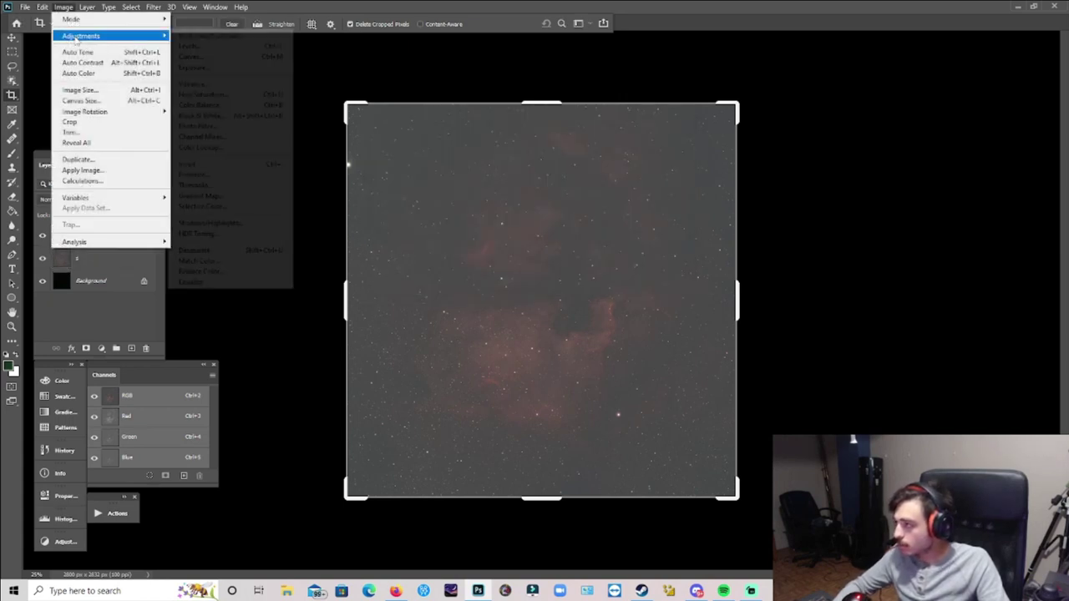
{"action": "left_click", "coordinate": [194, 46]}
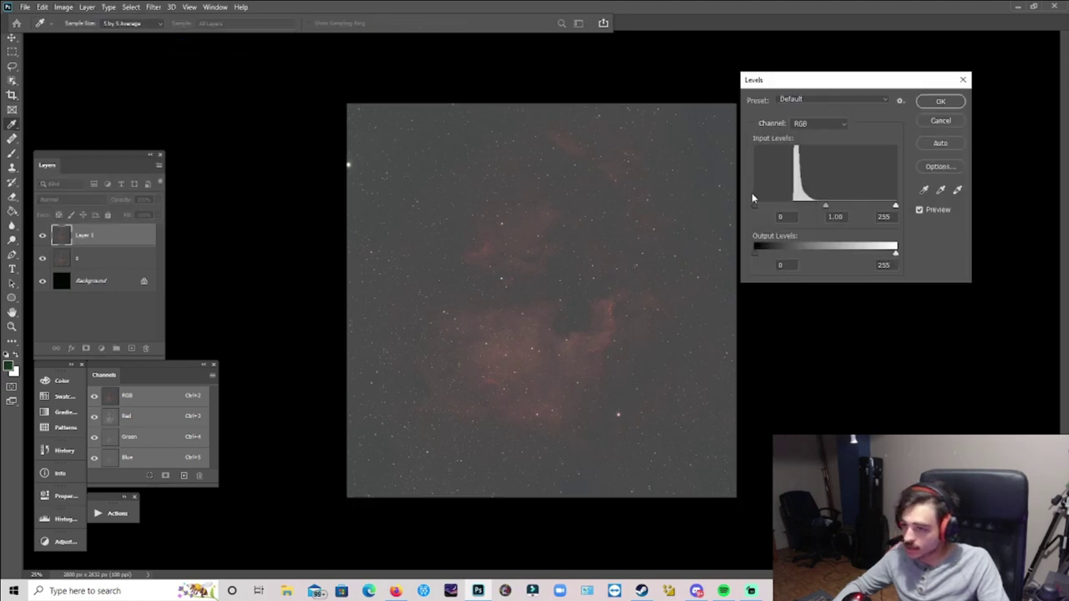
{"action": "left_click_drag", "start_coordinate": [760, 207], "coordinate": [778, 204]}
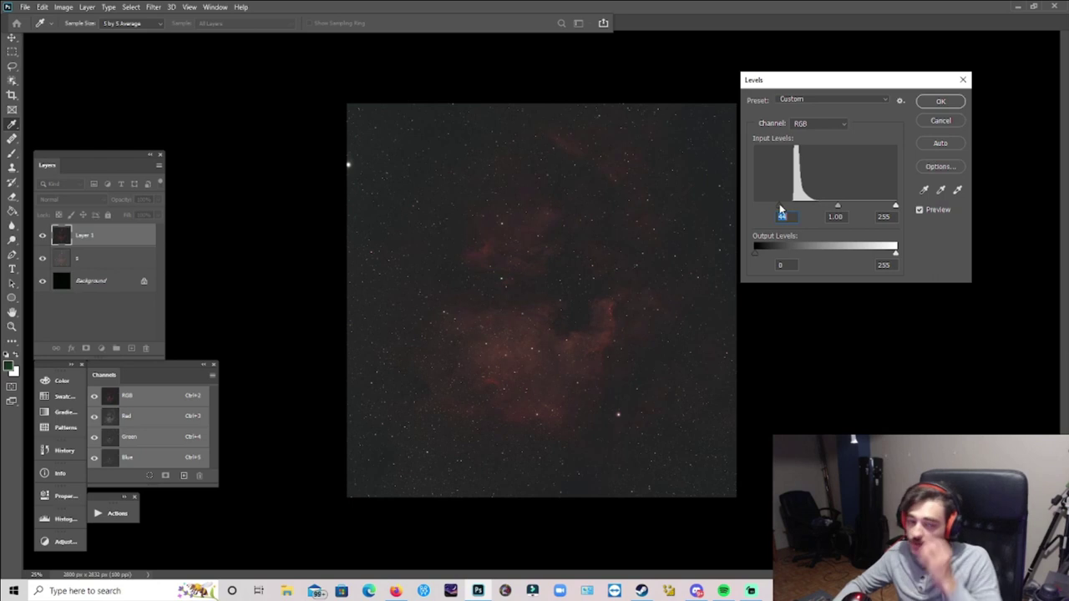
{"action": "left_click_drag", "start_coordinate": [781, 209], "coordinate": [785, 209]}
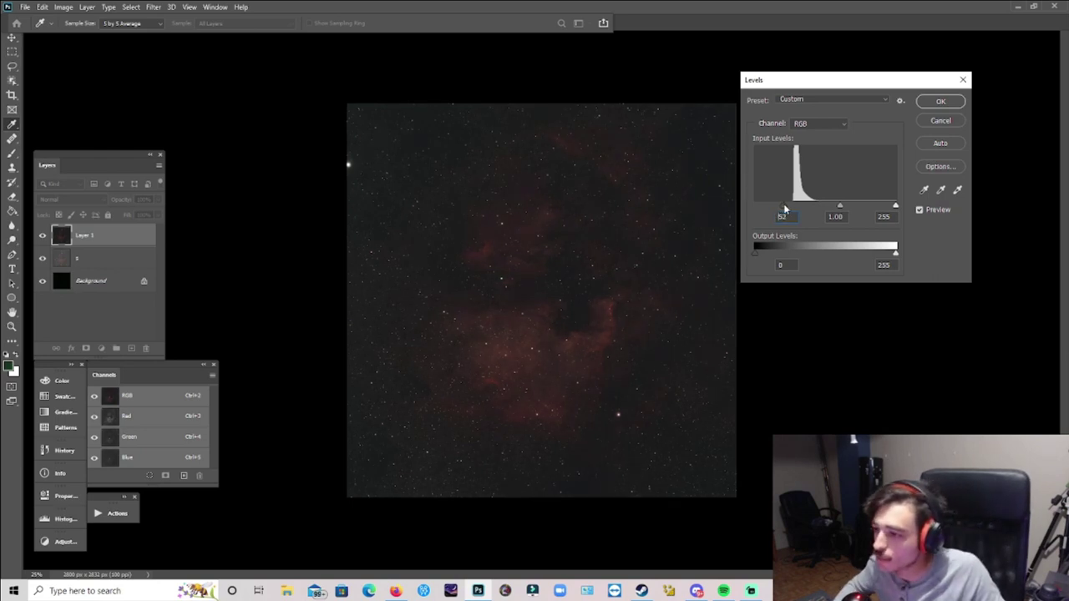
- Apply the Levels darkening and rotate the image 180 degrees
{"action": "left_click", "coordinate": [940, 101]}
{"action": "key", "text": "c"}
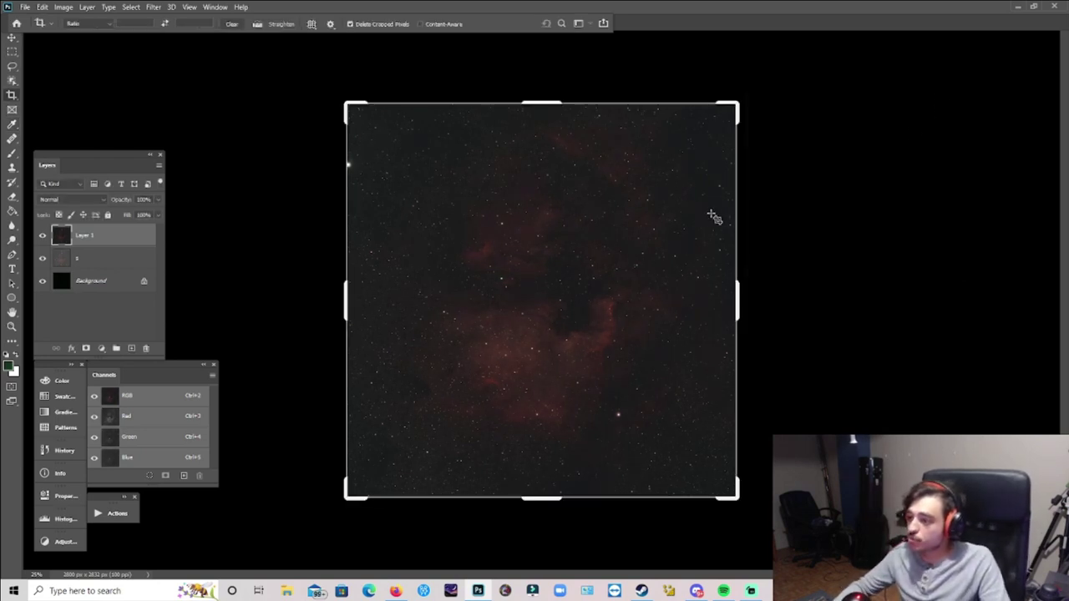
{"action": "left_click", "coordinate": [63, 7]}
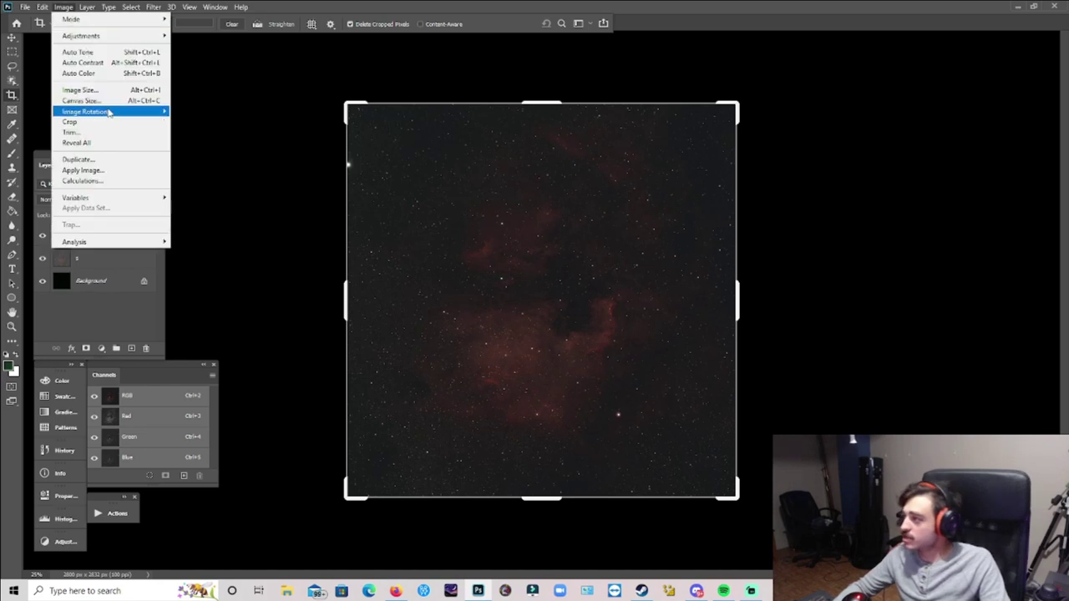
{"action": "mouse_move", "coordinate": [106, 113]}
{"action": "left_click", "coordinate": [208, 112]}
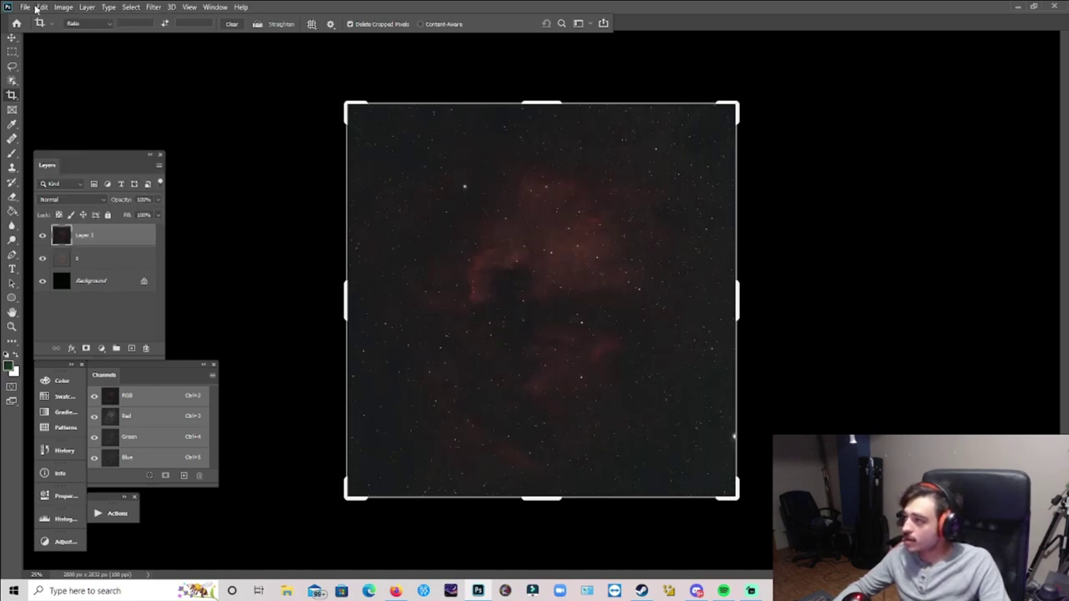
- Brighten the nebula on Layer 1 with a Curves stretch and zoom into its centre
{"action": "left_click", "coordinate": [64, 6]}
{"action": "mouse_move", "coordinate": [83, 35]}
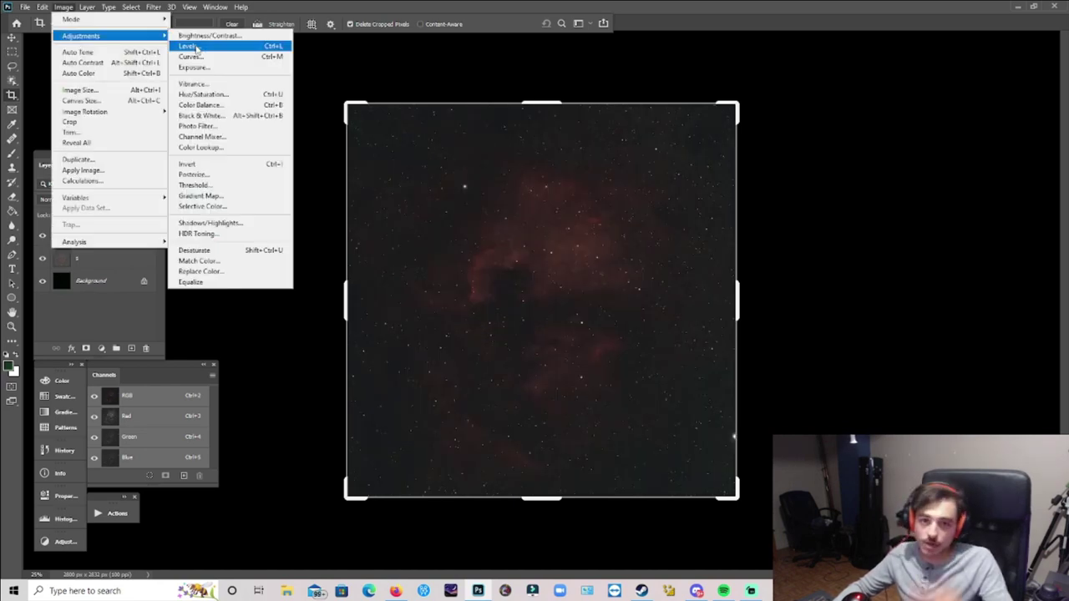
{"action": "left_click", "coordinate": [191, 56]}
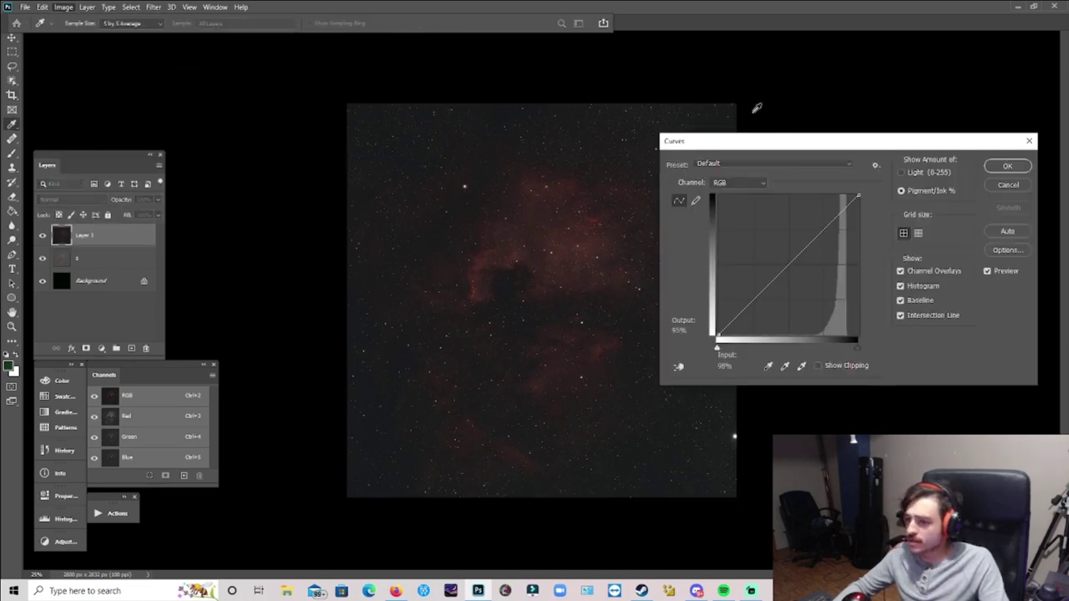
{"action": "left_click_drag", "start_coordinate": [786, 265], "coordinate": [817, 278]}
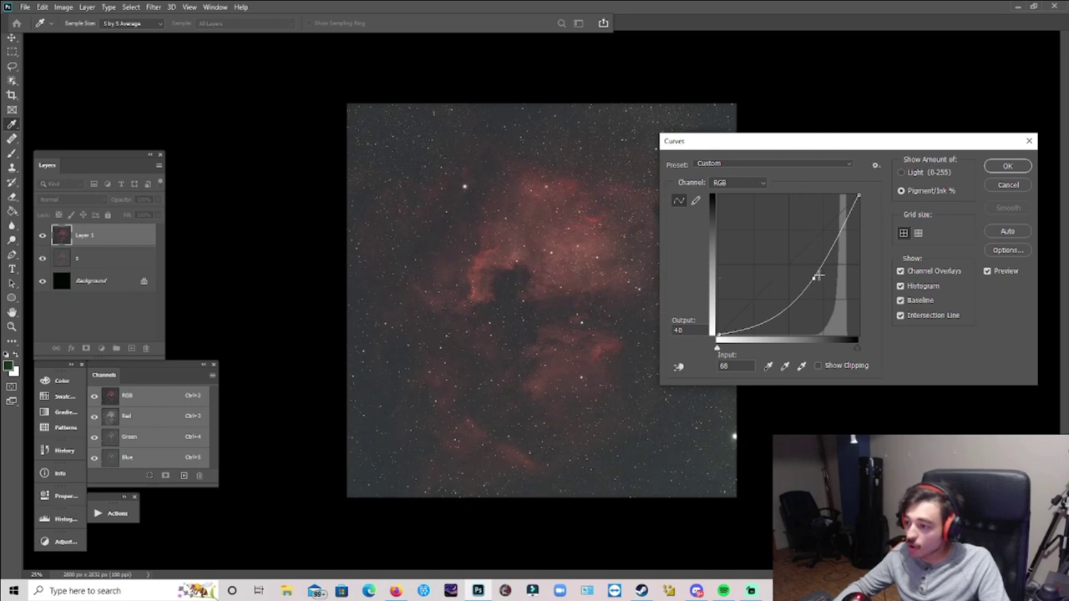
{"action": "left_click", "coordinate": [1007, 167]}
{"action": "key", "text": "z"}
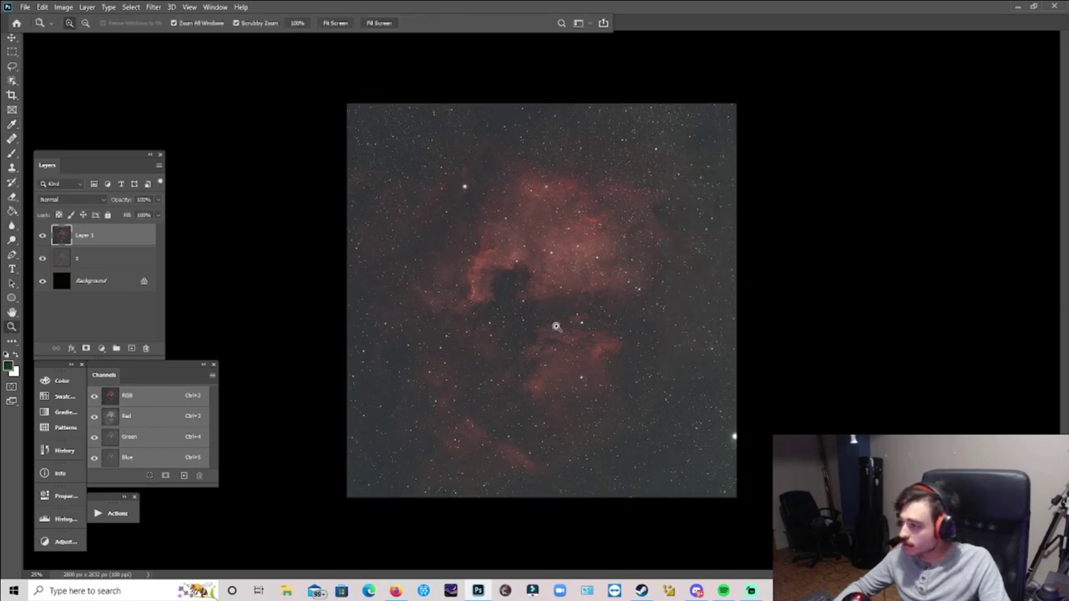
{"action": "left_click_drag", "start_coordinate": [556, 326], "coordinate": [527, 320]}
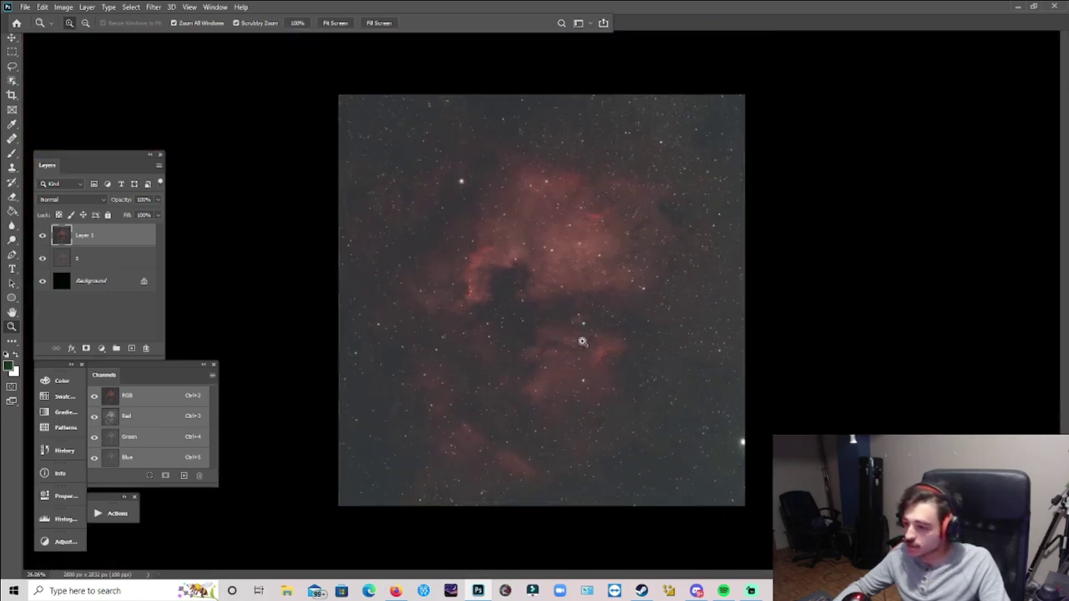
- Darken the sky by setting the Levels black input to 24
{"action": "left_click", "coordinate": [87, 7]}
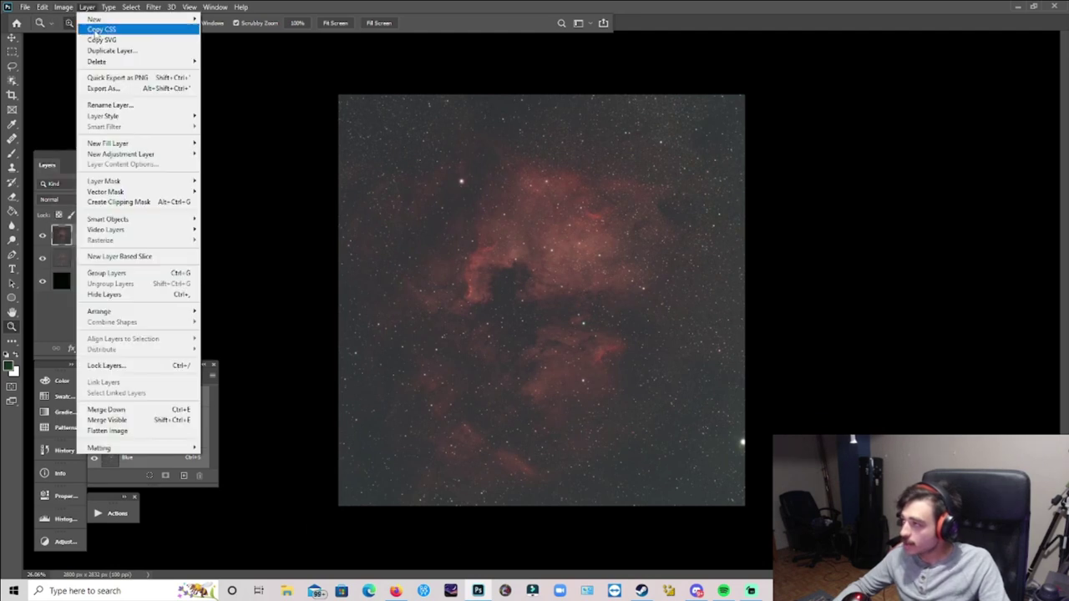
{"action": "mouse_move", "coordinate": [63, 6]}
{"action": "mouse_move", "coordinate": [70, 35]}
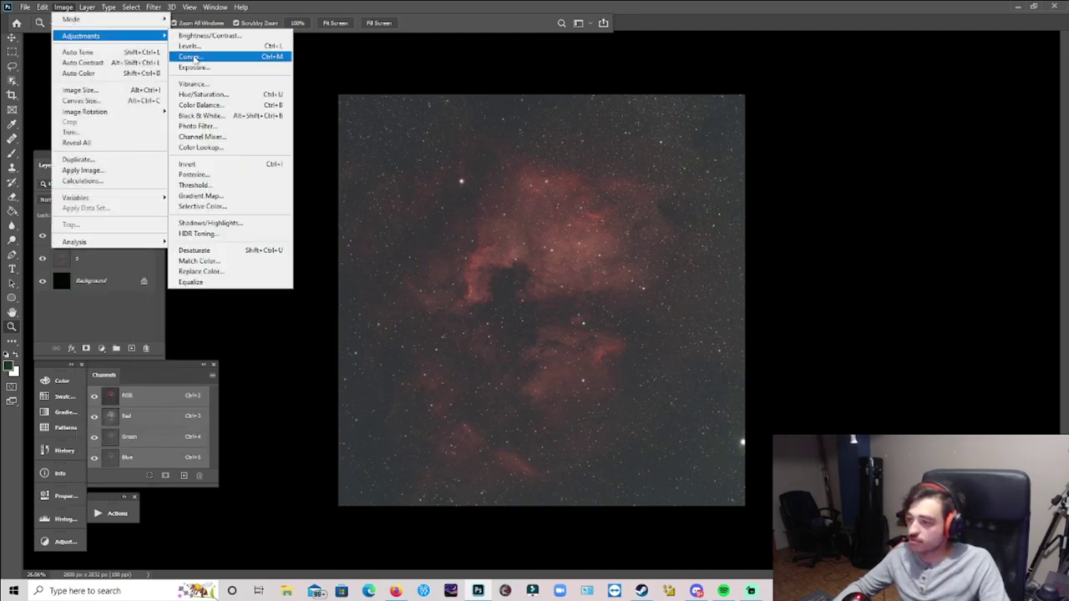
{"action": "left_click", "coordinate": [191, 46]}
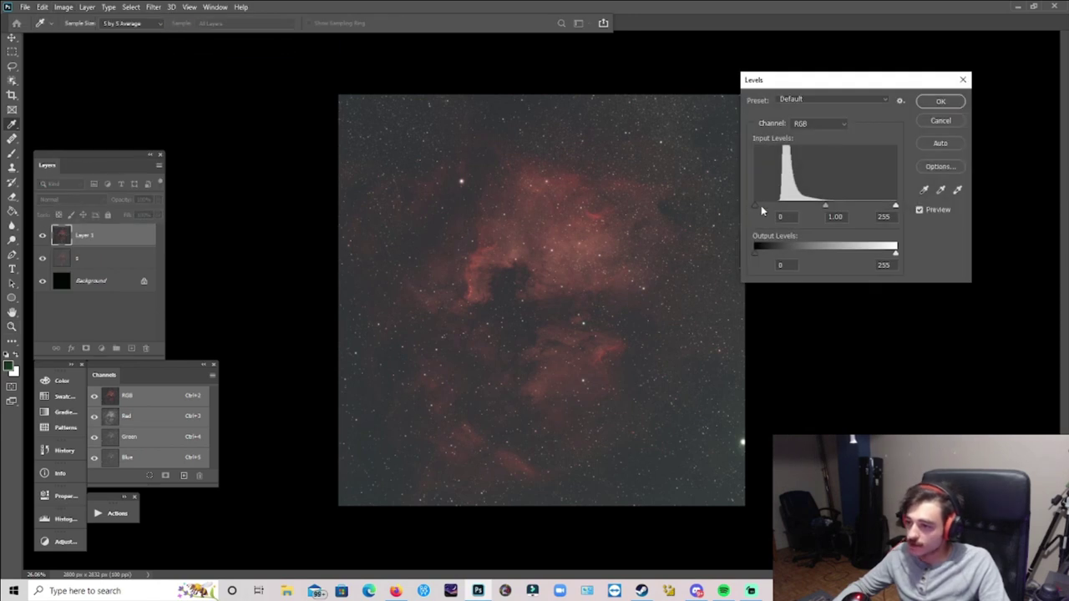
{"action": "left_click_drag", "start_coordinate": [761, 206], "coordinate": [765, 204]}
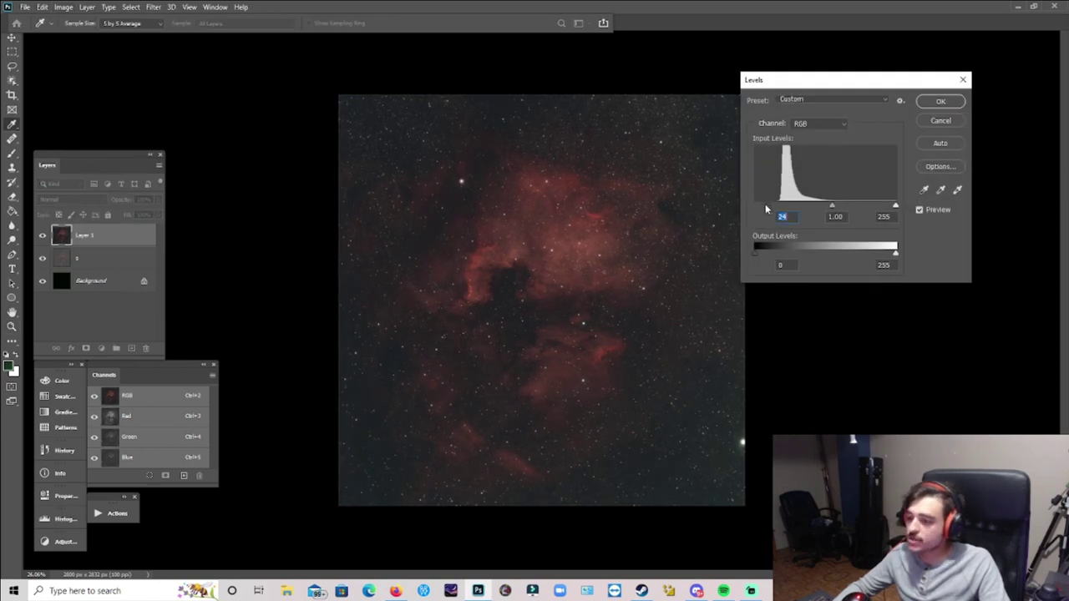
{"action": "left_click", "coordinate": [940, 101]}
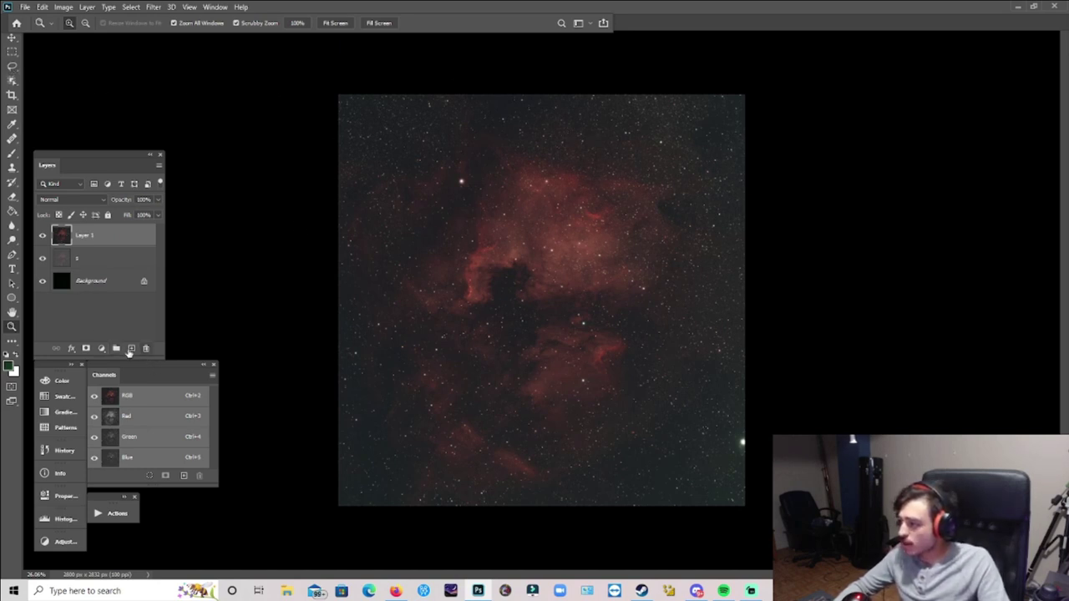
- Copy Layer 1's image onto a new top layer and name it 'g'
{"action": "left_click", "coordinate": [130, 349]}
{"action": "left_click", "coordinate": [65, 261]}
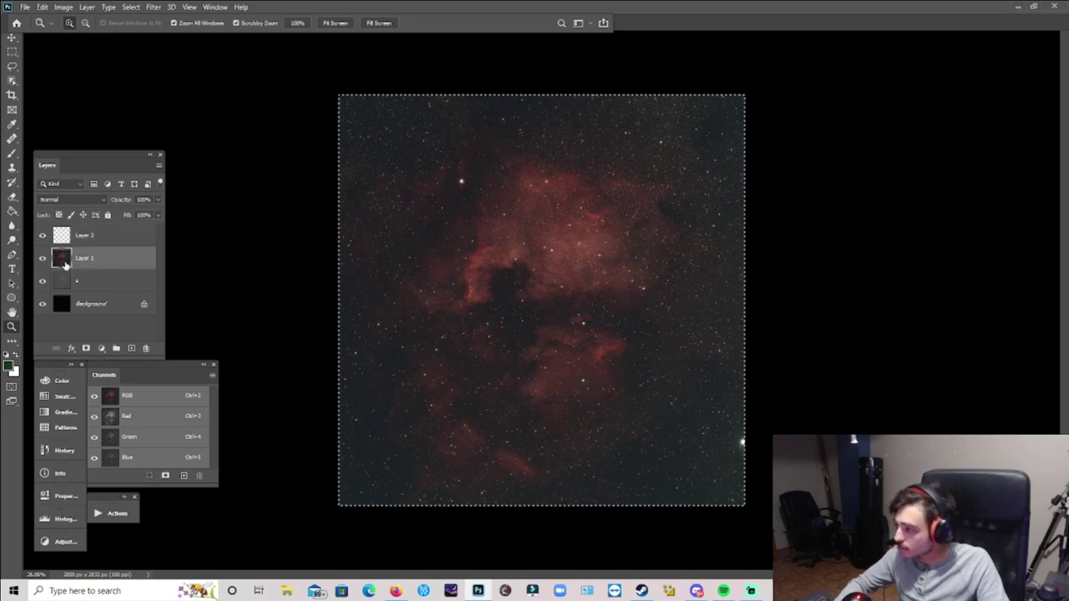
{"action": "key", "text": "ctrl+j"}
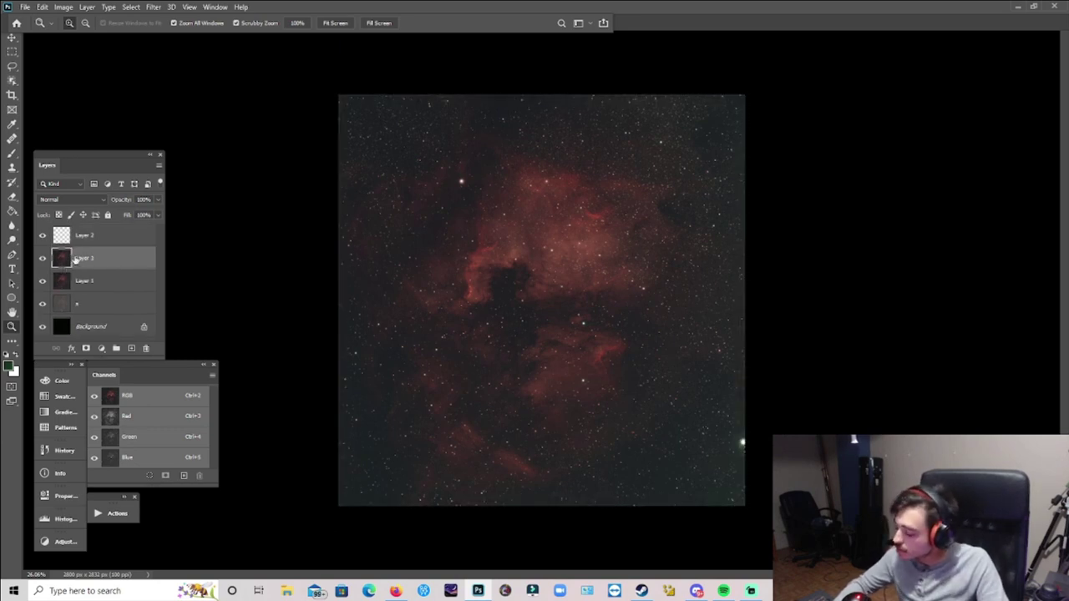
{"action": "key", "text": "ctrl+e"}
{"action": "key", "text": "ctrl+a"}
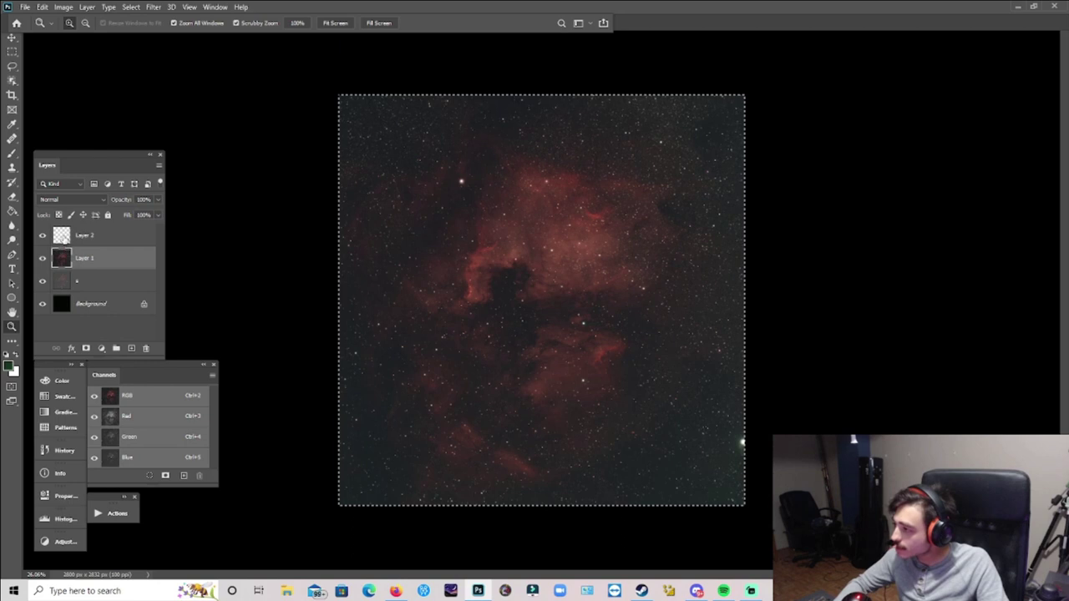
{"action": "key", "text": "ctrl+v"}
{"action": "double_click", "coordinate": [83, 236]}
{"action": "type", "text": "g"}
{"action": "key", "text": "Return"}
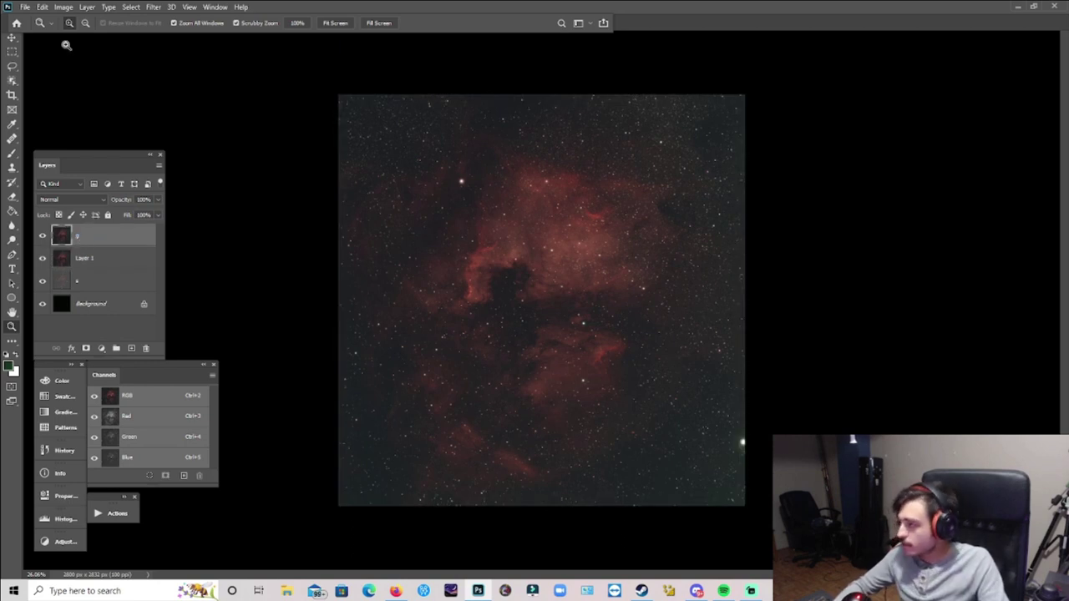
{"action": "left_click", "coordinate": [152, 7]}
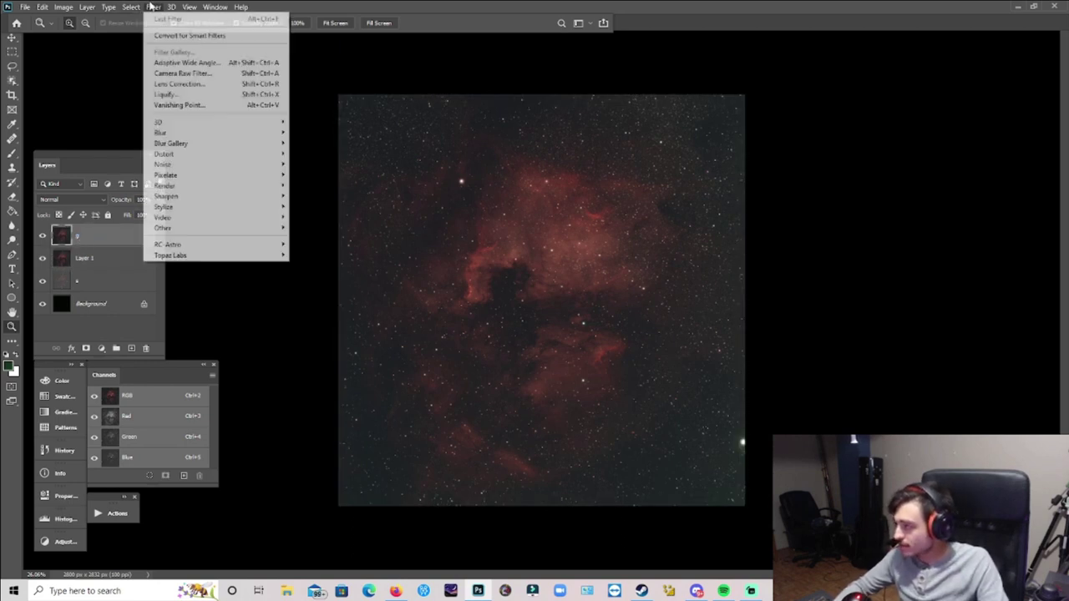
- Lasso around the nebula and invert the selection to the outer edges
{"action": "left_click", "coordinate": [11, 66]}
{"action": "mouse_move", "coordinate": [555, 114]}
{"action": "left_mouse_down"}
{"action": "mouse_move", "coordinate": [427, 125]}
{"action": "mouse_move", "coordinate": [369, 165]}
{"action": "mouse_move", "coordinate": [330, 328]}
{"action": "mouse_move", "coordinate": [400, 487]}
{"action": "mouse_move", "coordinate": [546, 498]}
{"action": "mouse_move", "coordinate": [617, 459]}
{"action": "mouse_move", "coordinate": [686, 373]}
{"action": "mouse_move", "coordinate": [721, 286]}
{"action": "mouse_move", "coordinate": [688, 177]}
{"action": "mouse_move", "coordinate": [616, 133]}
{"action": "mouse_move", "coordinate": [556, 117]}
{"action": "left_mouse_up"}
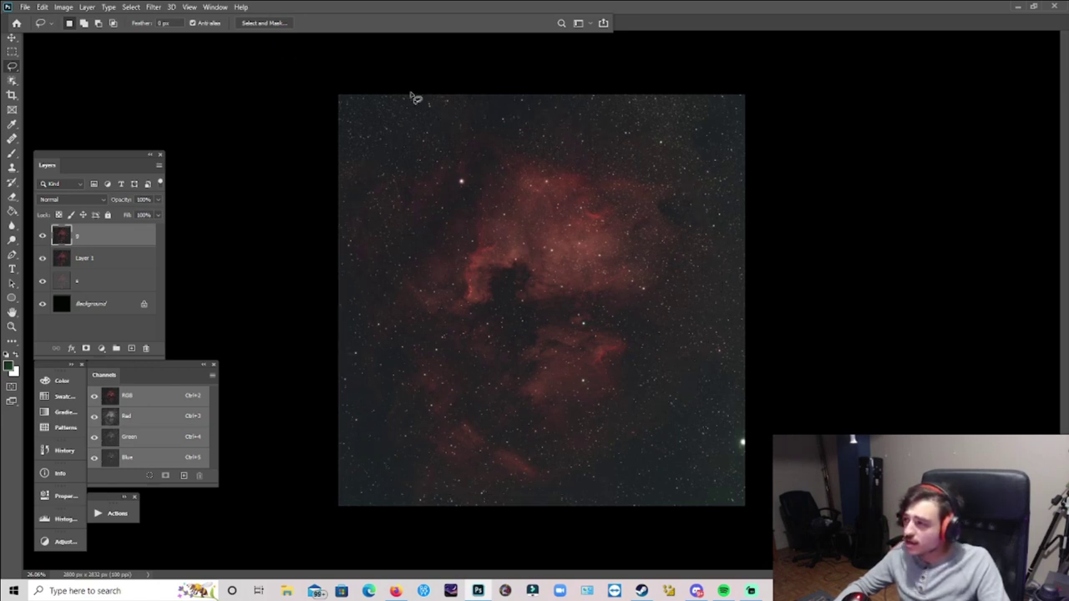
{"action": "left_click", "coordinate": [131, 7]}
{"action": "left_click", "coordinate": [143, 51]}
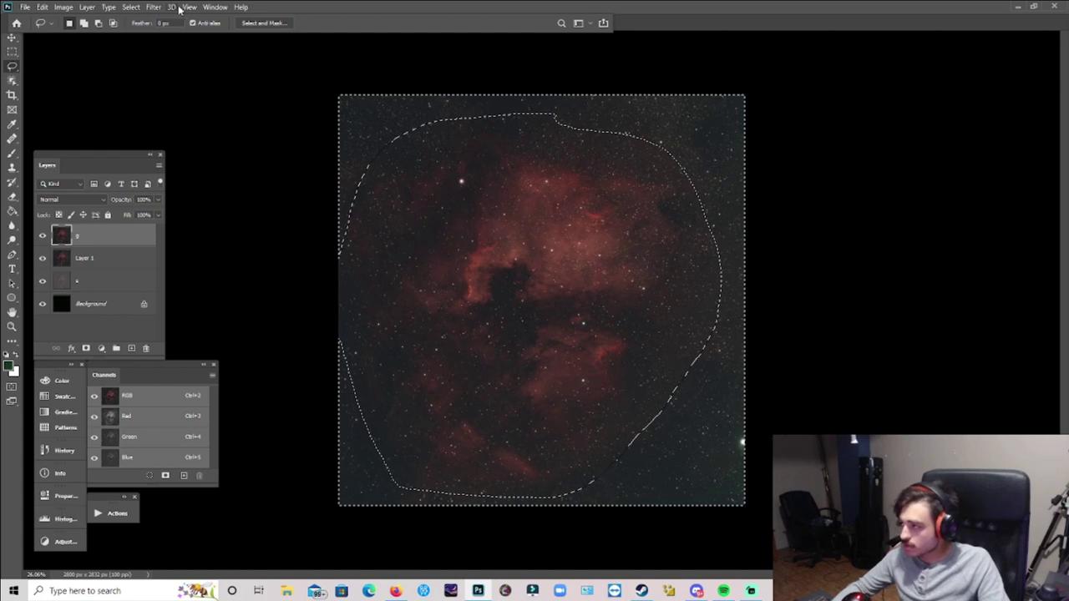
- Run RC-Astro GradientXTerminator on the edge area, then deselect
{"action": "left_click", "coordinate": [154, 7]}
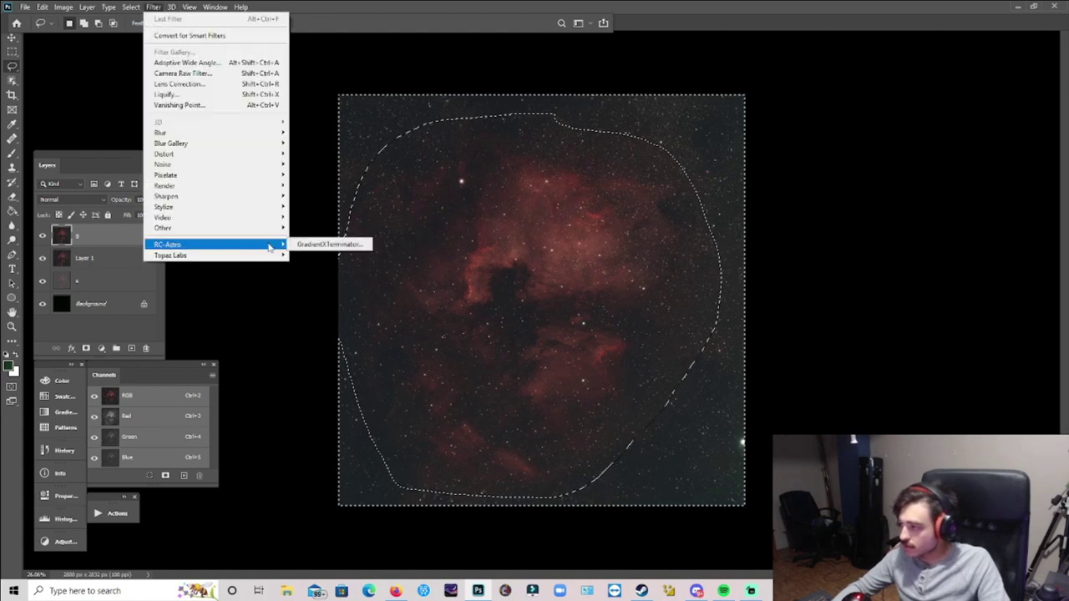
{"action": "left_click", "coordinate": [301, 244]}
{"action": "left_click", "coordinate": [576, 194]}
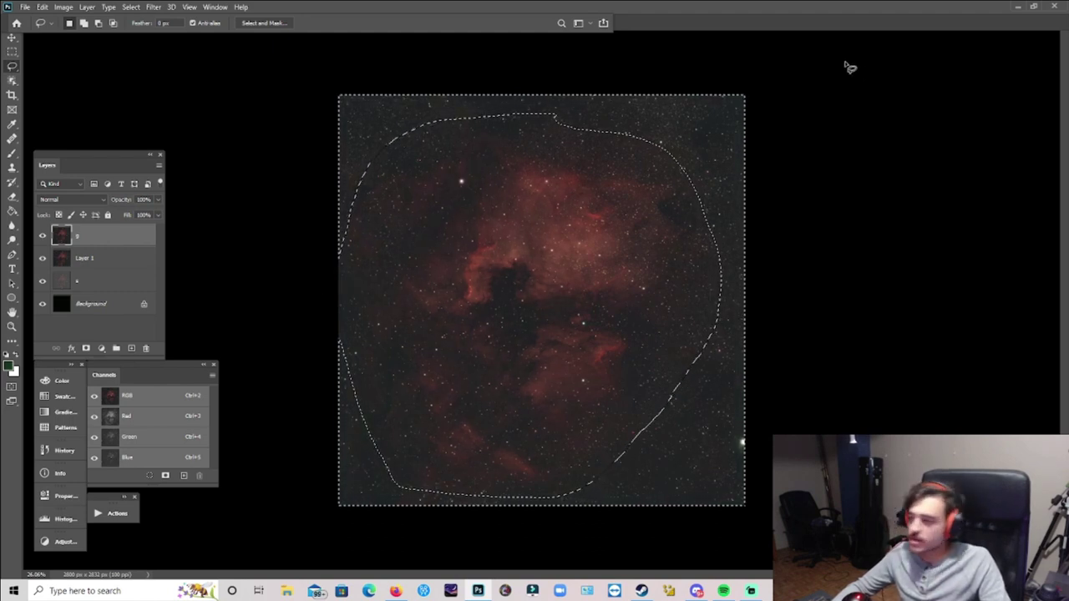
{"action": "left_click", "coordinate": [132, 7]}
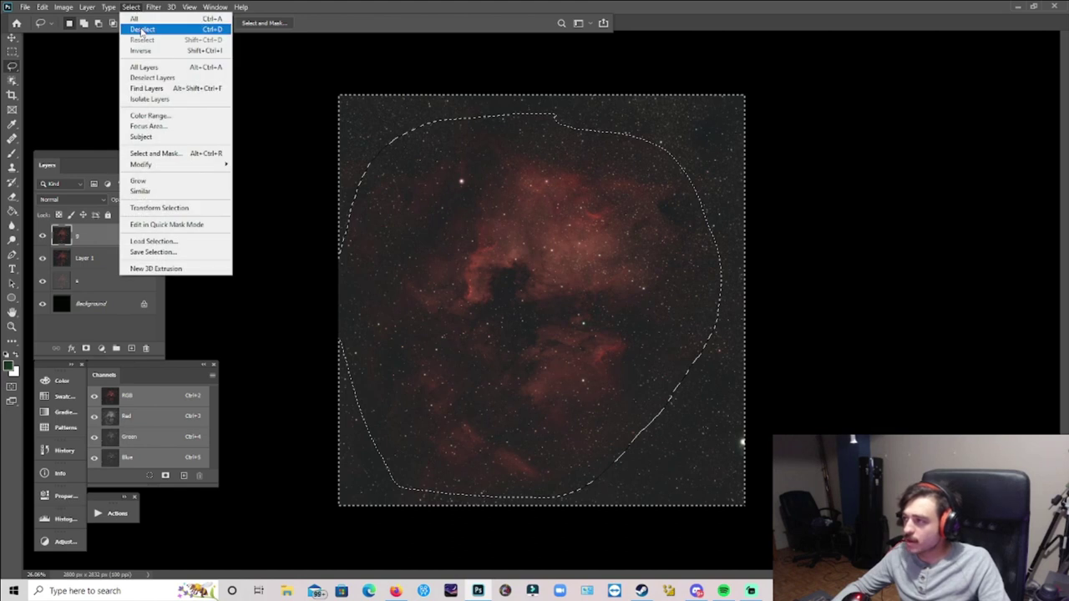
{"action": "left_click", "coordinate": [144, 29]}
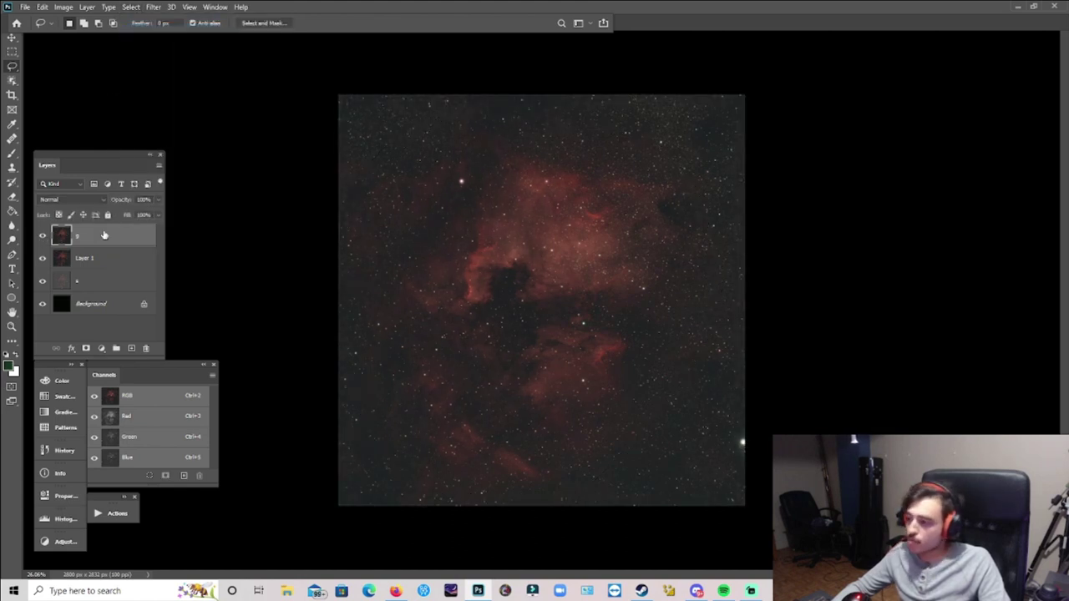
- Brighten layer g's nebula with another Curves stretch and crop in from the top-right corner
{"action": "left_click", "coordinate": [60, 7]}
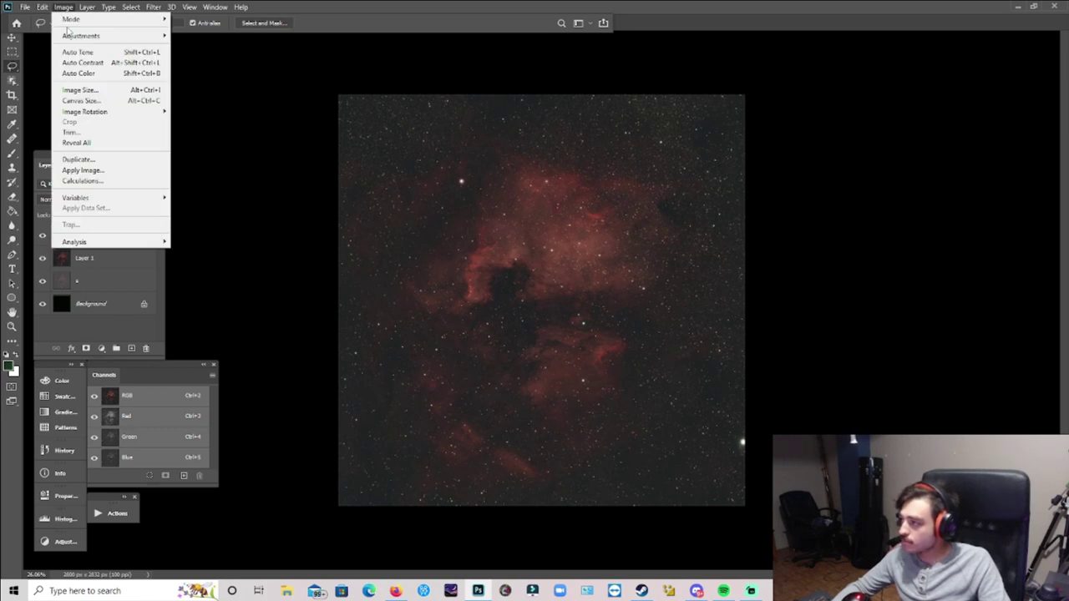
{"action": "mouse_move", "coordinate": [75, 36]}
{"action": "left_click", "coordinate": [192, 55]}
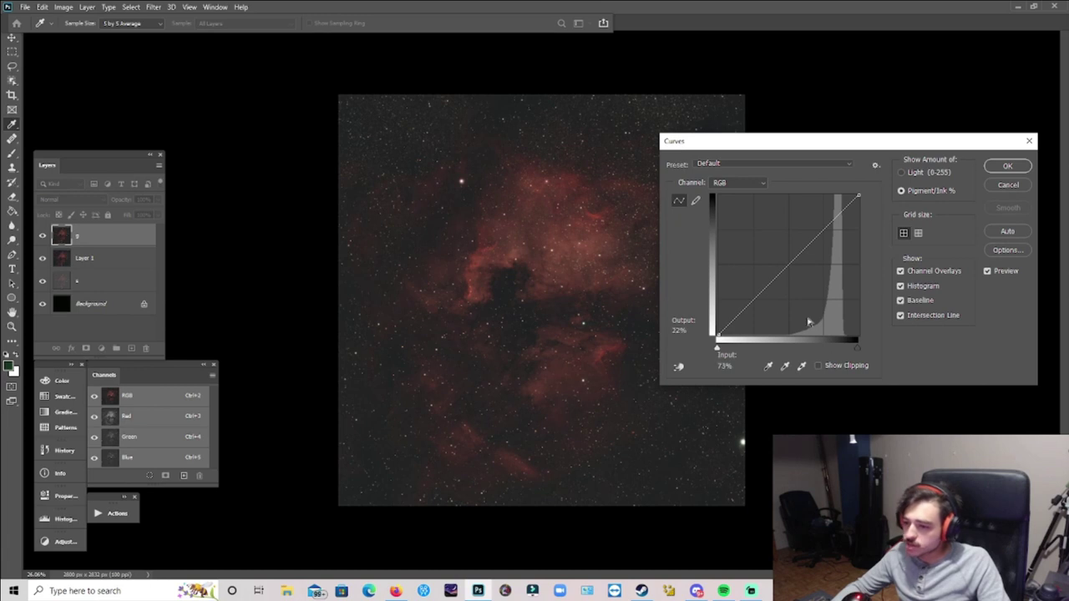
{"action": "left_click_drag", "start_coordinate": [796, 263], "coordinate": [801, 273]}
{"action": "left_click", "coordinate": [1006, 166]}
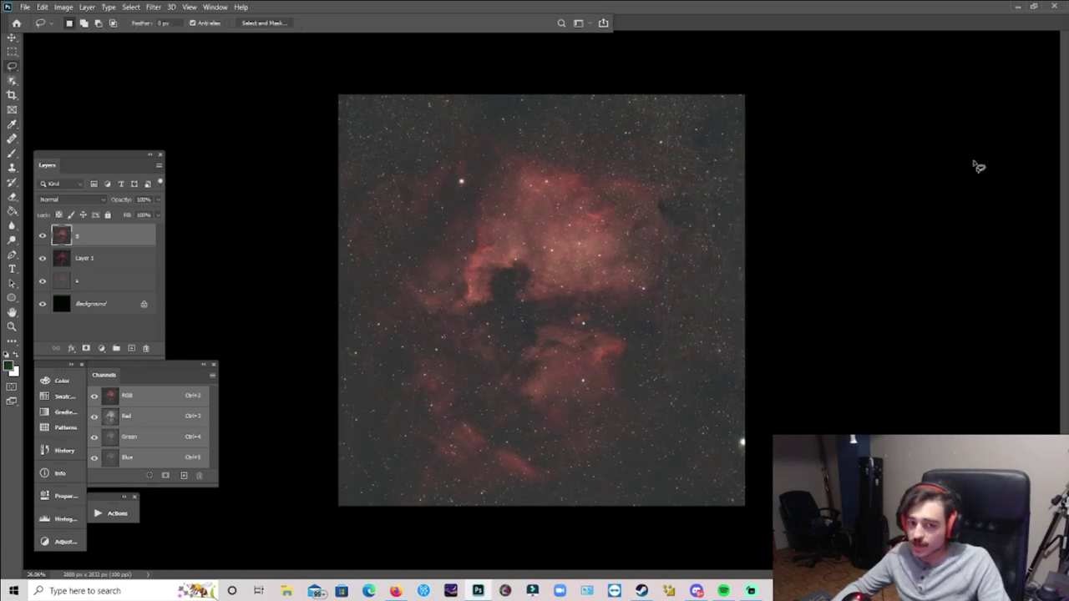
{"action": "left_click", "coordinate": [12, 94]}
{"action": "left_click_drag", "start_coordinate": [742, 95], "coordinate": [738, 99]}
- Commit the crop and zoom in on the centre of the nebula
{"action": "key", "text": "Return"}
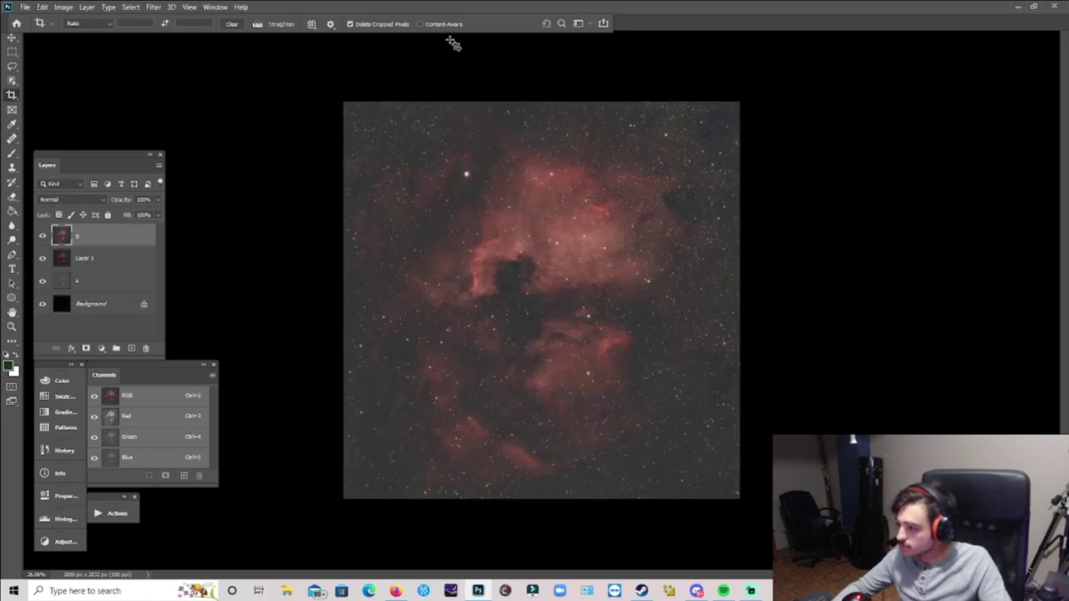
{"action": "left_click", "coordinate": [12, 327]}
{"action": "left_click_drag", "start_coordinate": [627, 281], "coordinate": [709, 283]}
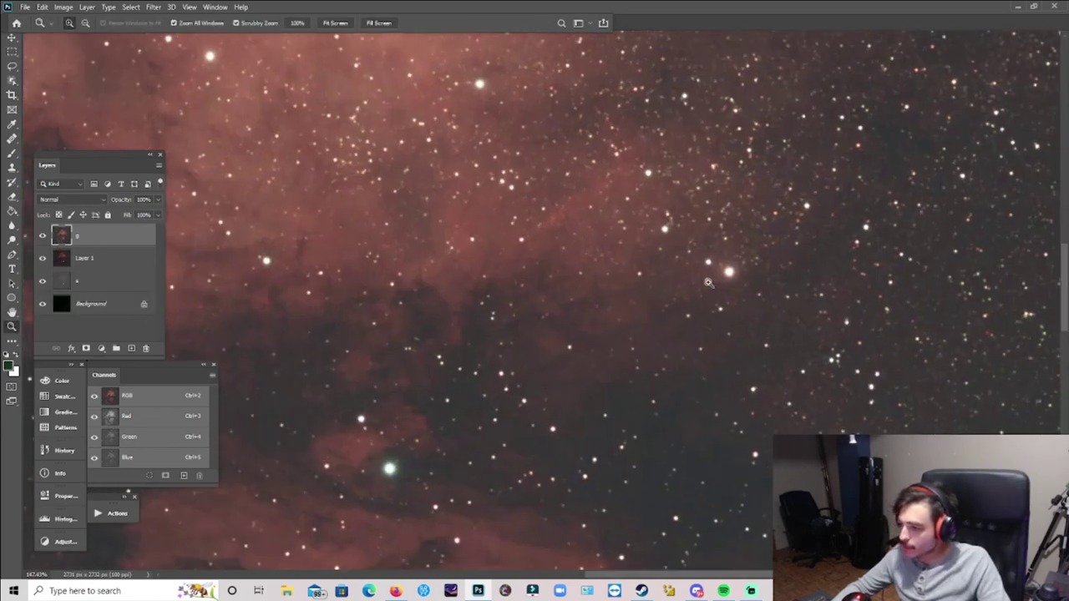
{"action": "scroll", "coordinate": [620, 331], "scroll_direction": "down", "scroll_amount": 4}
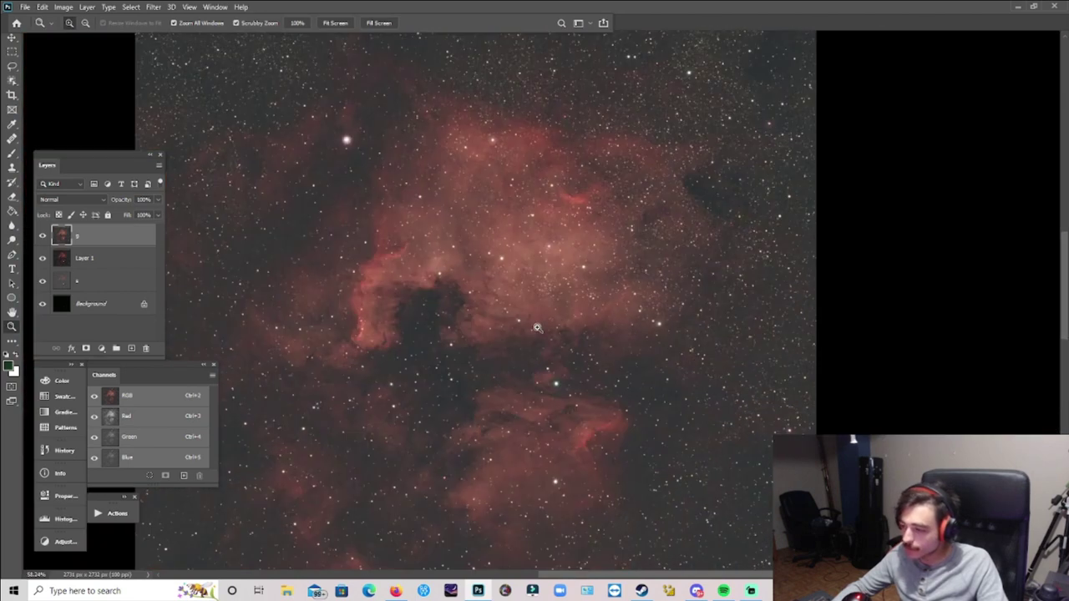
{"action": "scroll", "coordinate": [537, 327], "scroll_direction": "down", "scroll_amount": 3}
- Darken the sky with a Levels adjustment using a black input of 19
{"action": "left_click", "coordinate": [64, 7]}
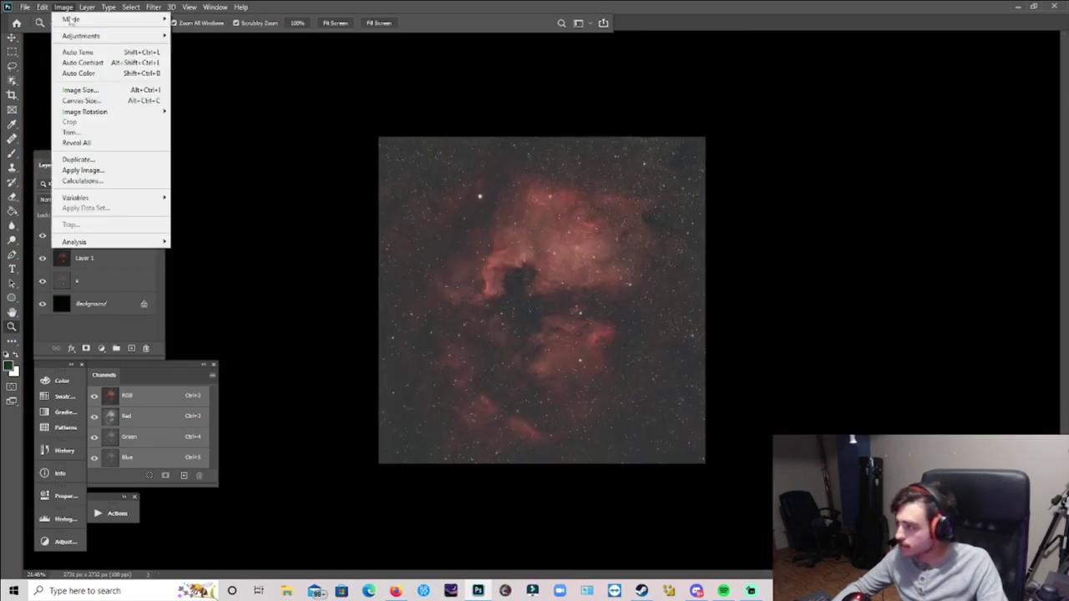
{"action": "mouse_move", "coordinate": [75, 35]}
{"action": "left_click", "coordinate": [267, 46]}
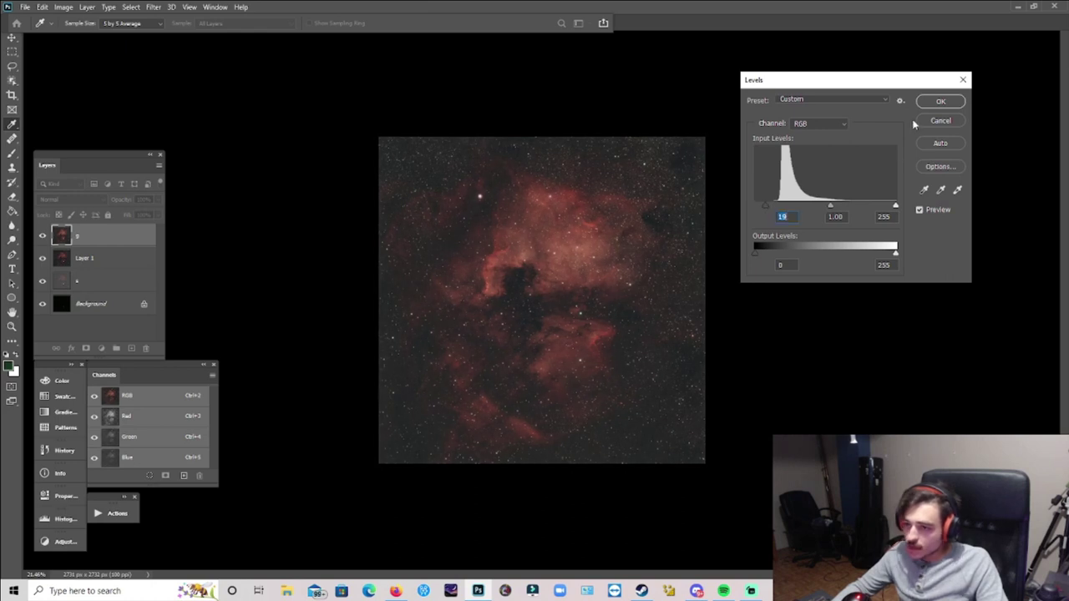
{"action": "left_click", "coordinate": [932, 105]}
{"action": "scroll", "coordinate": [458, 265], "scroll_direction": "up", "scroll_amount": 3}
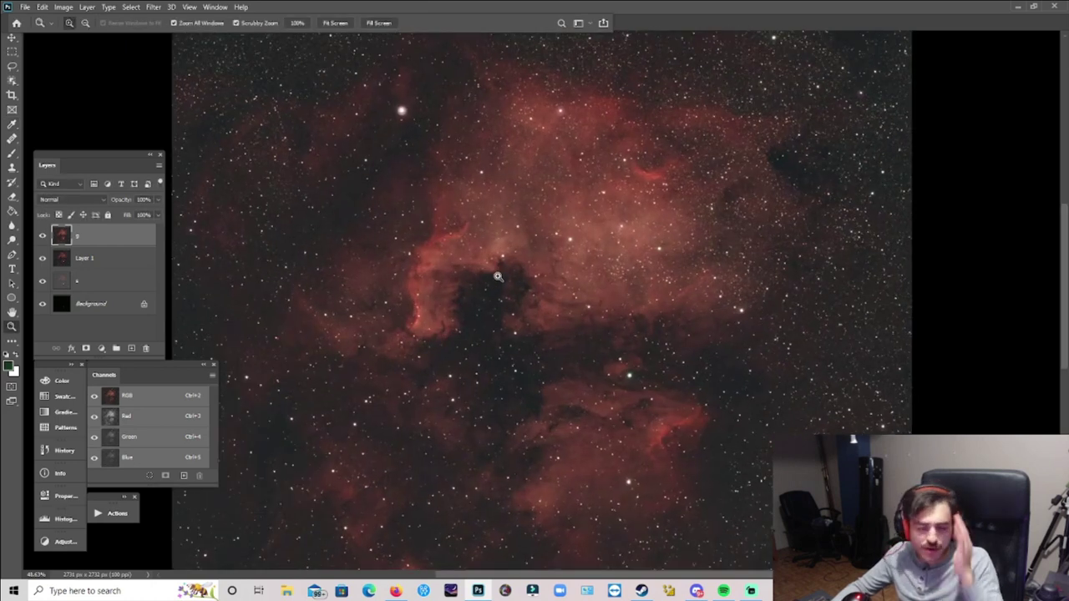
{"action": "scroll", "coordinate": [497, 276], "scroll_direction": "up", "scroll_amount": 2}
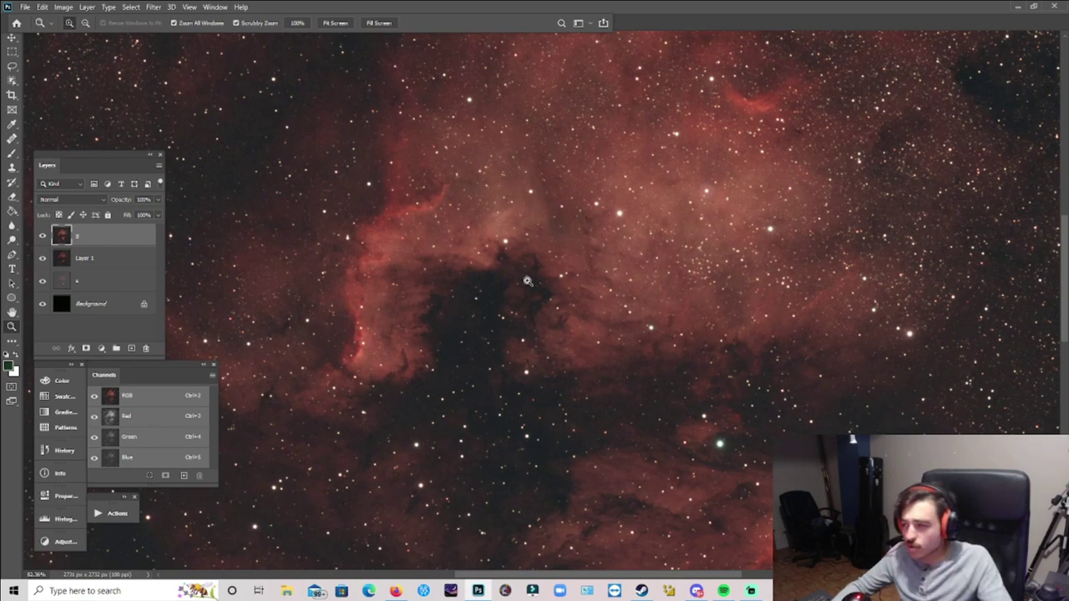
{"action": "scroll", "coordinate": [527, 281], "scroll_direction": "down", "scroll_amount": 4}
- Run the Astronomy Tools Horizontal Banding Noise Reduction action, then select Vertical Banding Noise Reduction
{"action": "left_click", "coordinate": [117, 512]}
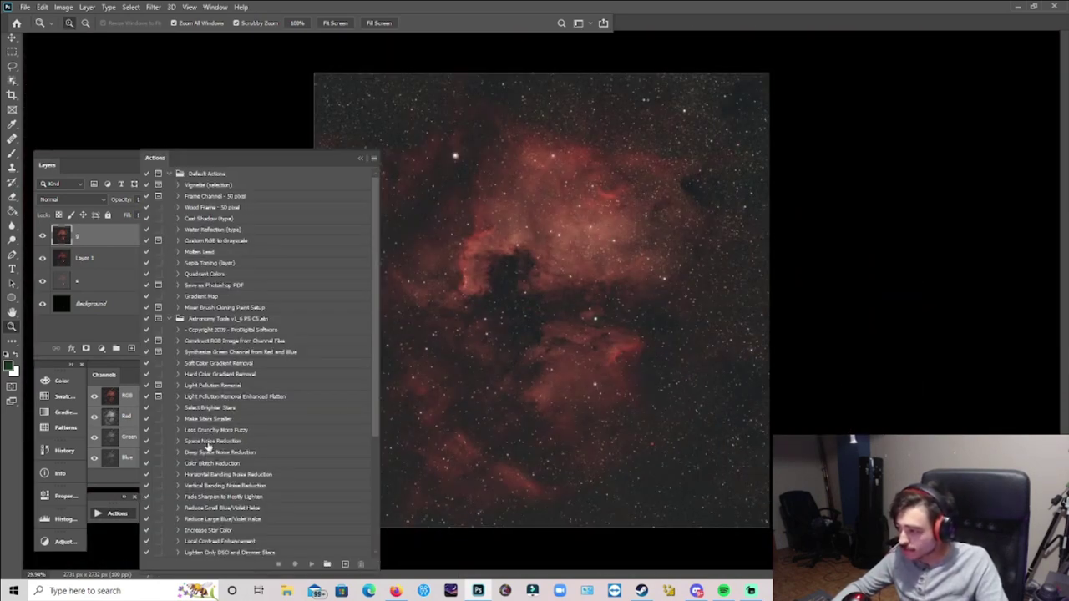
{"action": "left_click", "coordinate": [210, 473]}
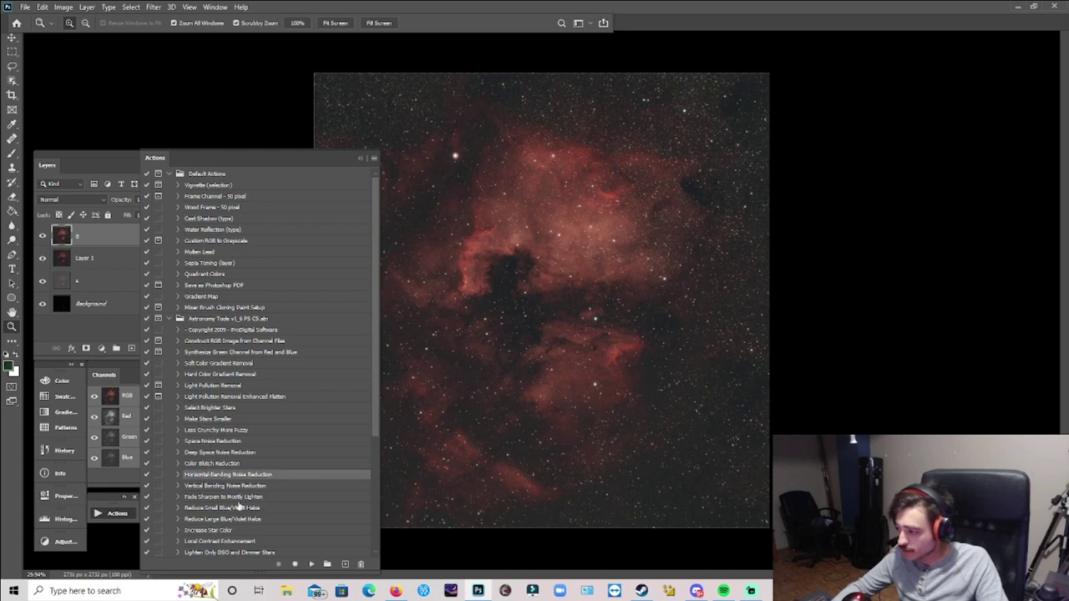
{"action": "left_click", "coordinate": [312, 564]}
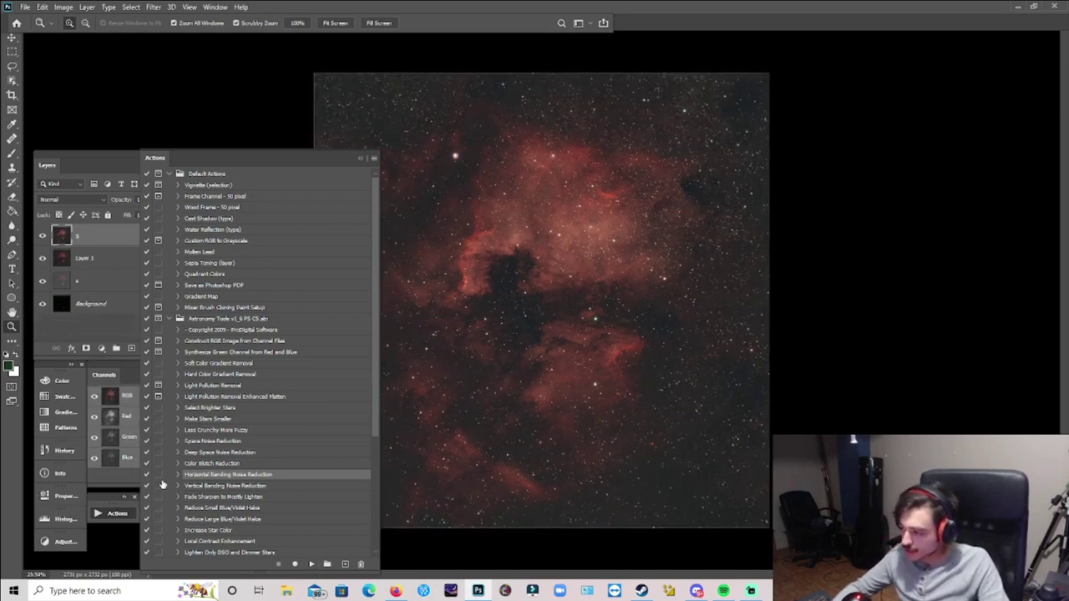
{"action": "left_click", "coordinate": [194, 486]}
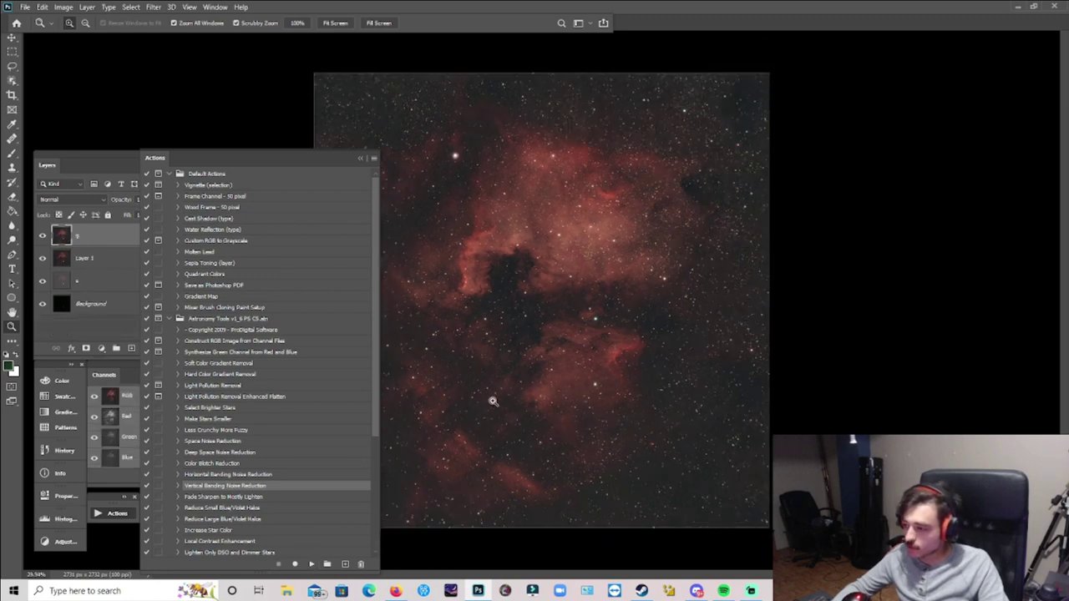
{"action": "left_click", "coordinate": [360, 158]}
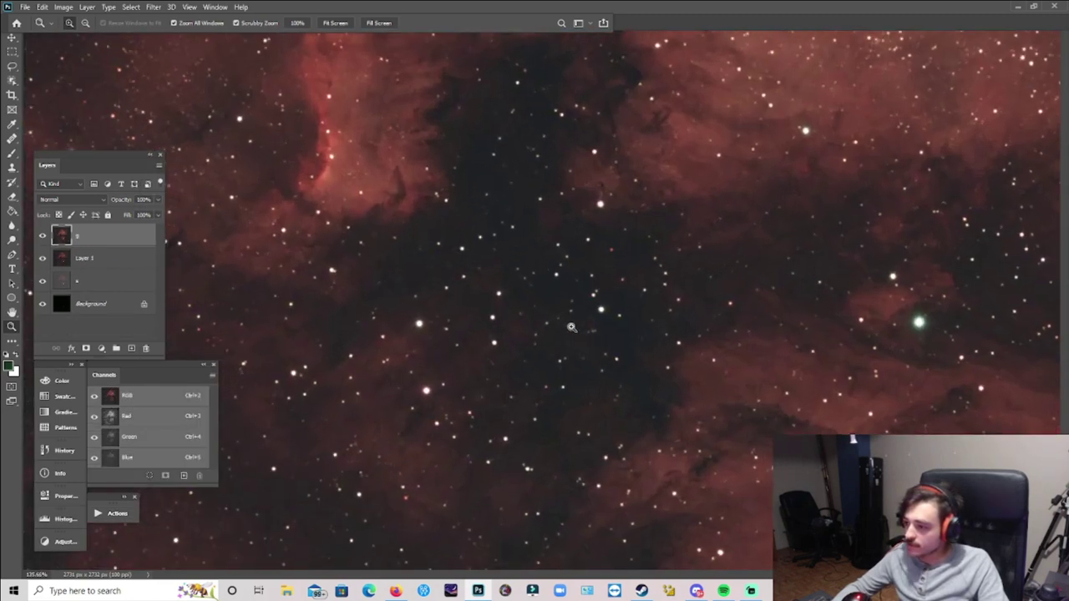
{"action": "left_click", "coordinate": [41, 237]}
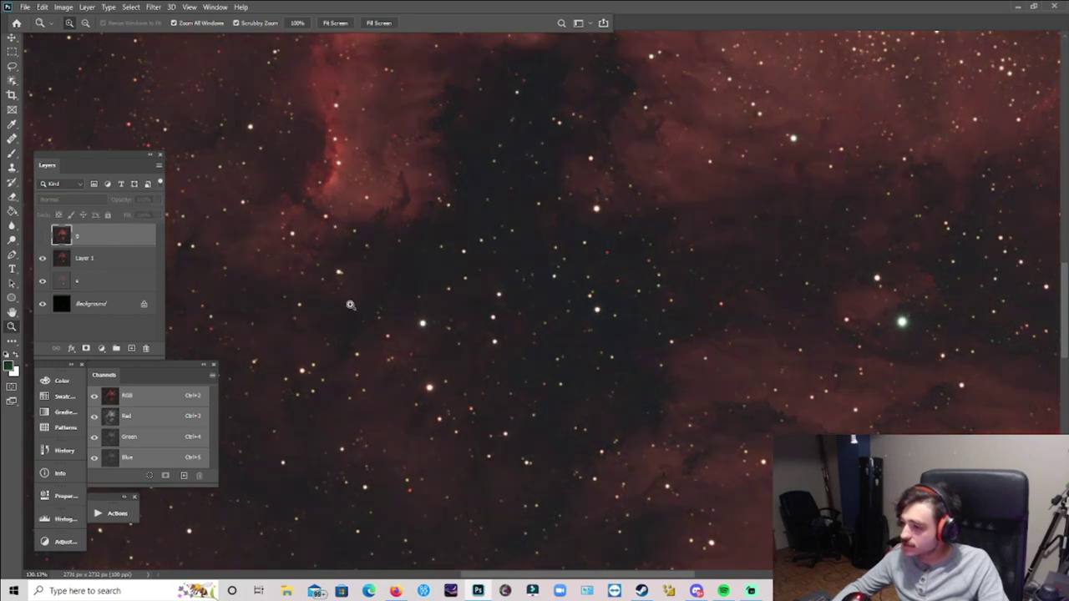
{"action": "left_click", "coordinate": [41, 237]}
{"action": "left_click", "coordinate": [41, 237]}
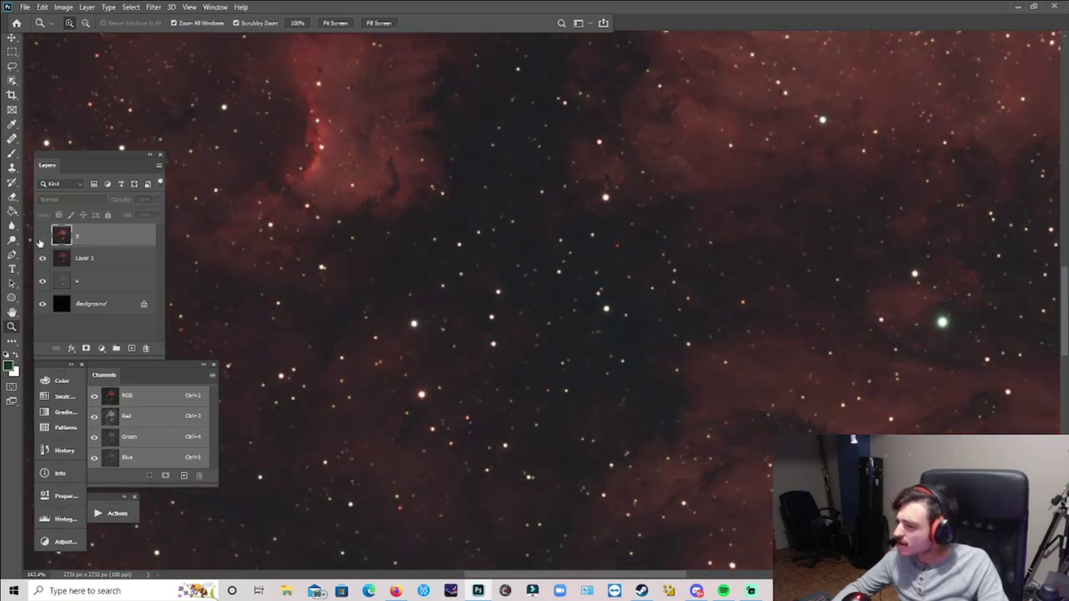
{"action": "left_click", "coordinate": [41, 237]}
{"action": "left_click", "coordinate": [41, 237]}
{"action": "left_click", "coordinate": [40, 237]}
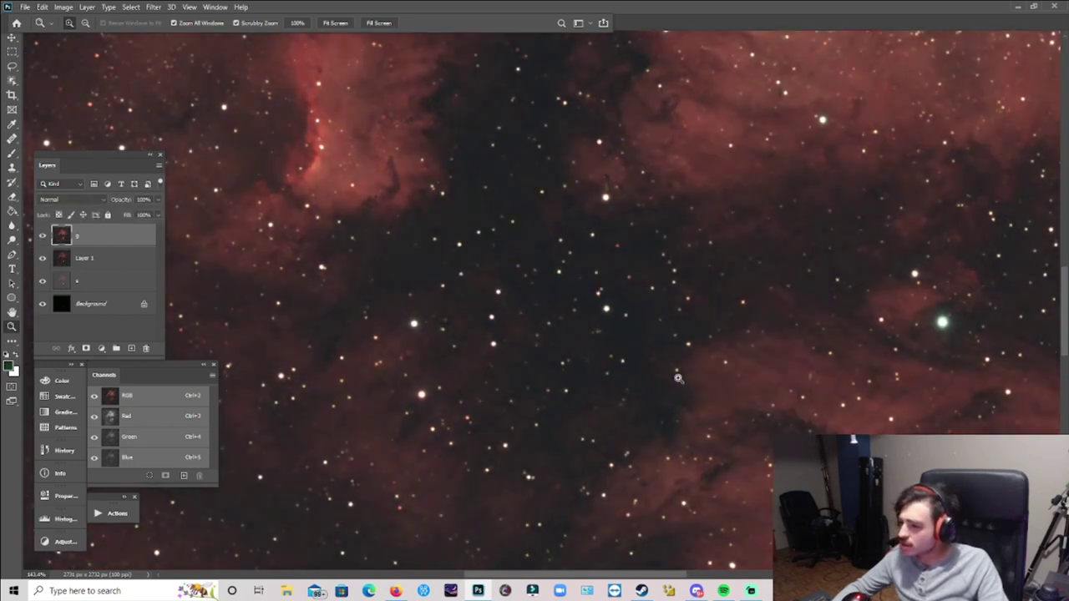
{"action": "scroll", "coordinate": [649, 375], "scroll_direction": "down", "scroll_amount": 8}
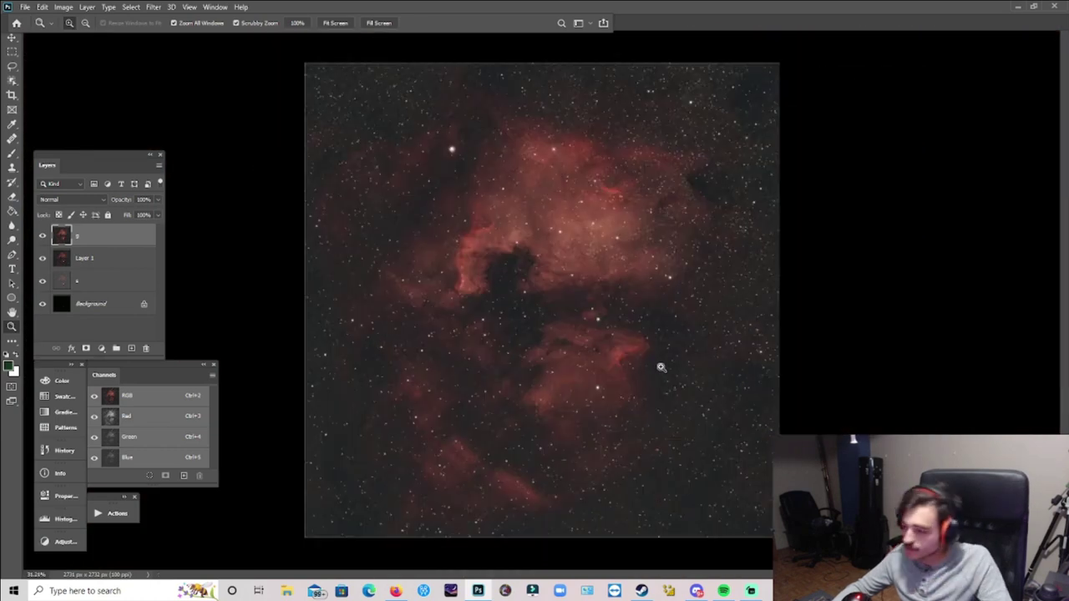
{"action": "scroll", "coordinate": [651, 377], "scroll_direction": "down", "scroll_amount": 1}
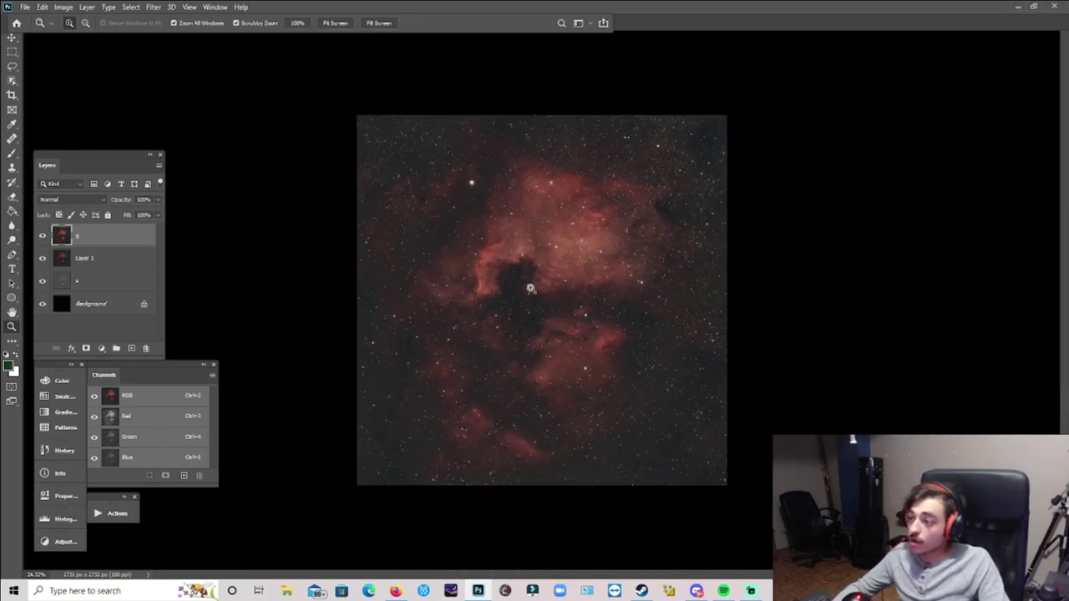
- Brighten the nebula with a Curves adjustment by pulling up the midpoint
{"action": "left_click", "coordinate": [64, 7]}
{"action": "mouse_move", "coordinate": [83, 36]}
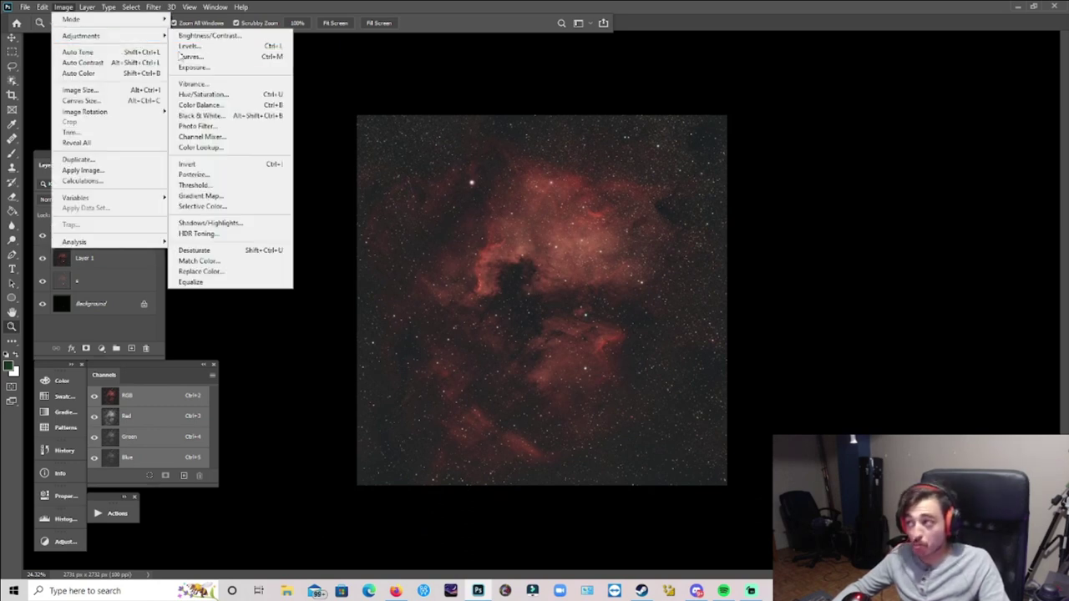
{"action": "left_click", "coordinate": [197, 57]}
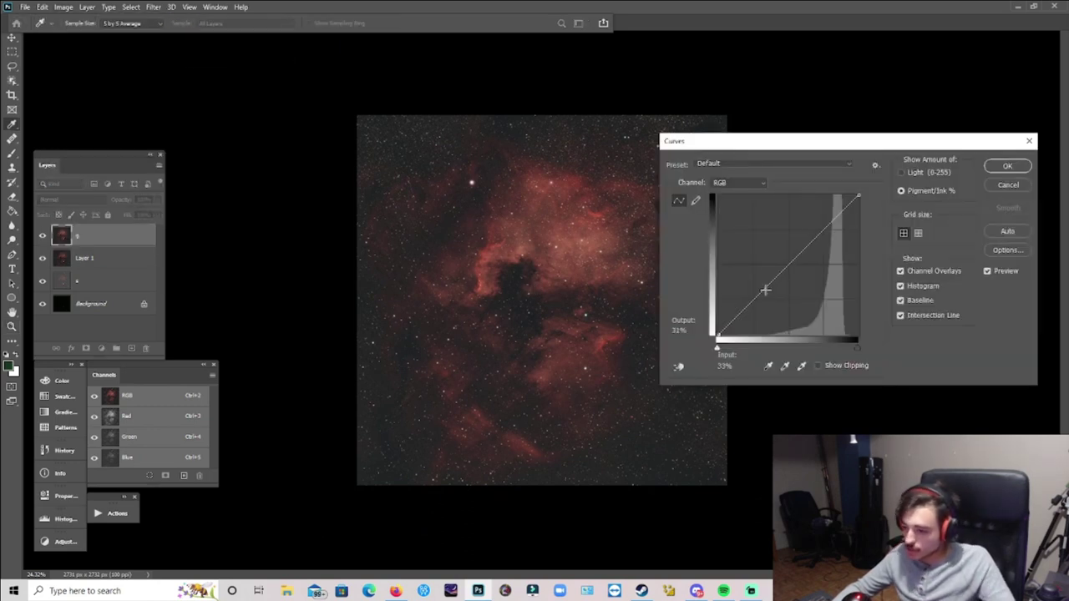
{"action": "left_click_drag", "start_coordinate": [795, 259], "coordinate": [799, 267]}
{"action": "left_click", "coordinate": [1007, 166]}
- Raise the Levels black input to 18 and zoom in slightly on the nebula
{"action": "key", "text": "z"}
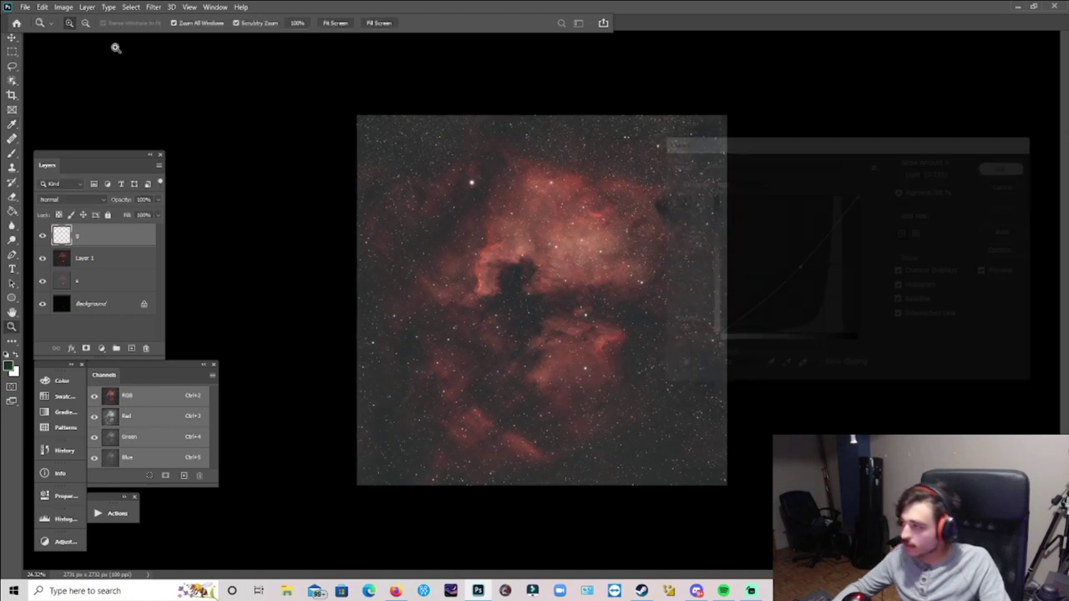
{"action": "left_click", "coordinate": [64, 6]}
{"action": "mouse_move", "coordinate": [73, 36]}
{"action": "left_click", "coordinate": [200, 48]}
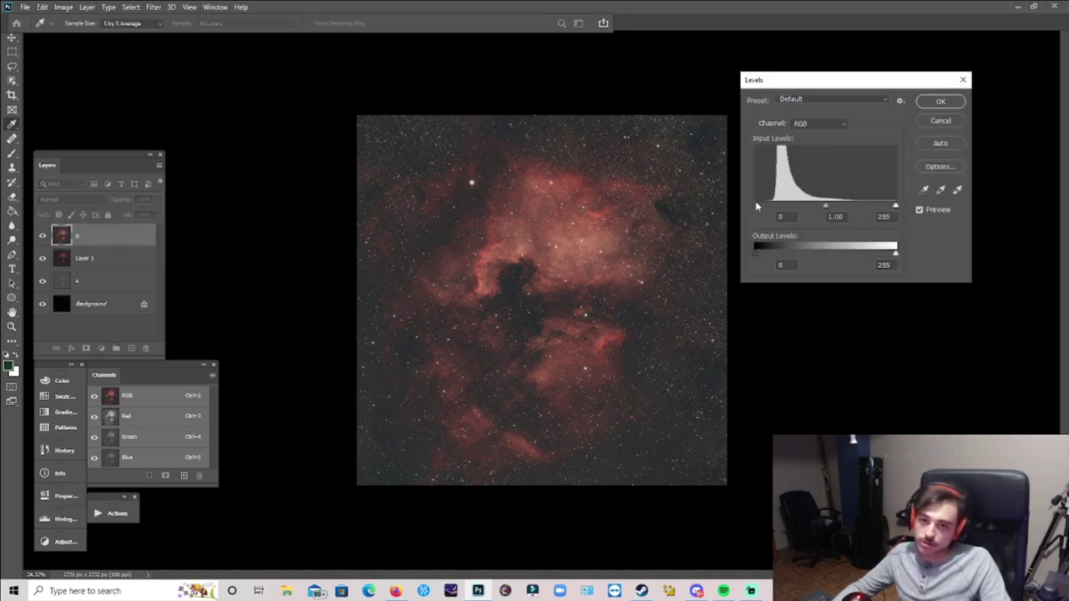
{"action": "left_click_drag", "start_coordinate": [758, 205], "coordinate": [756, 205]}
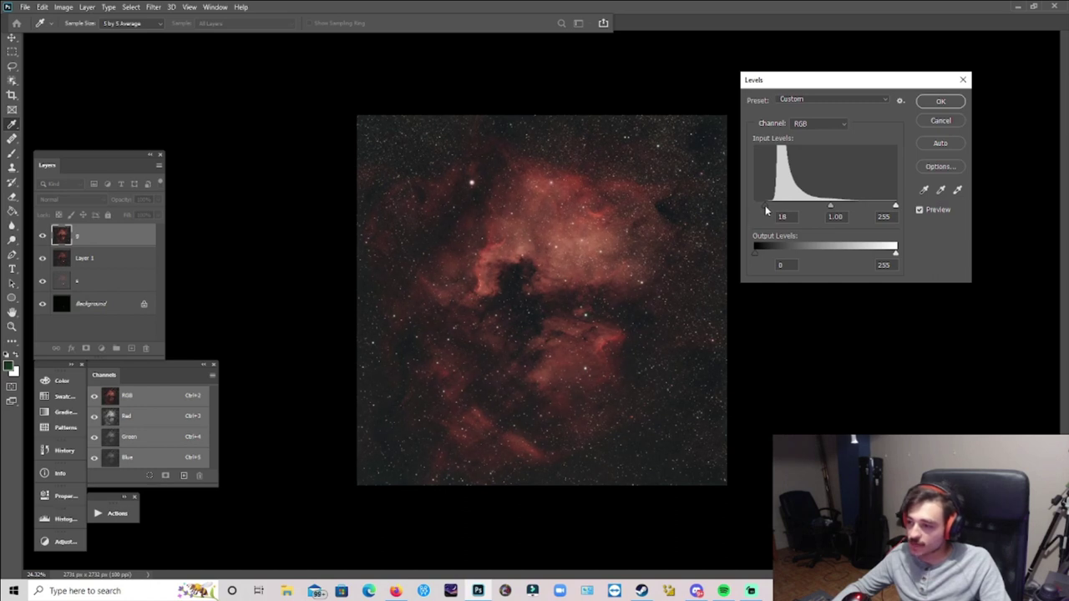
{"action": "left_click", "coordinate": [940, 101]}
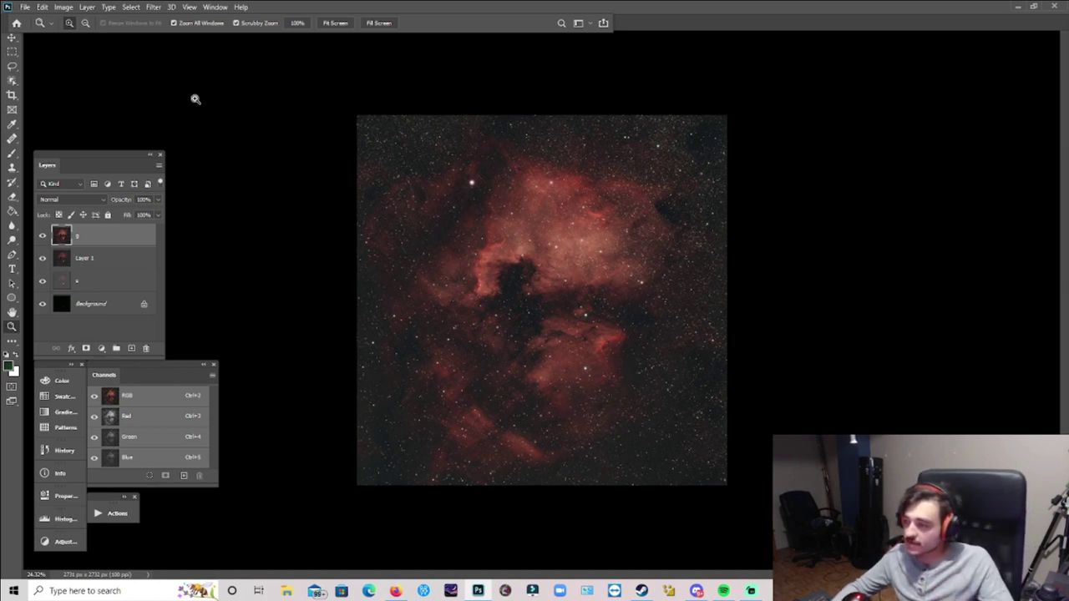
{"action": "left_click_drag", "start_coordinate": [508, 271], "coordinate": [370, 365]}
- Collapse the Actions panel
{"action": "left_click", "coordinate": [117, 513]}
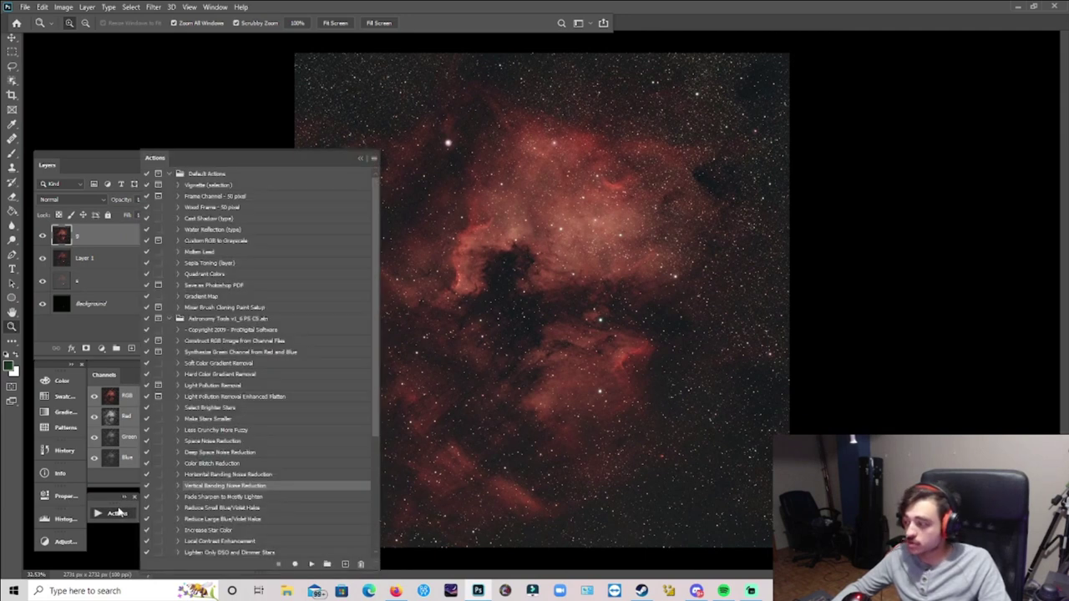
{"action": "scroll", "coordinate": [250, 445], "scroll_direction": "down", "scroll_amount": 1}
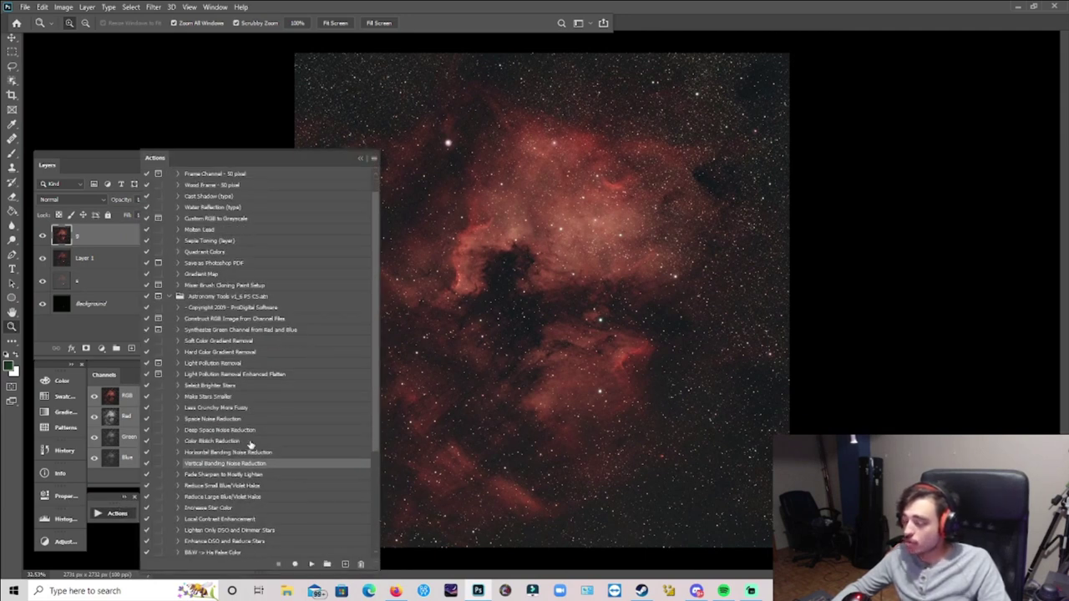
{"action": "left_click", "coordinate": [359, 158]}
- Apply the Camera Raw Filter with Clarity raised slightly for crisper nebula detail
{"action": "left_click", "coordinate": [153, 6]}
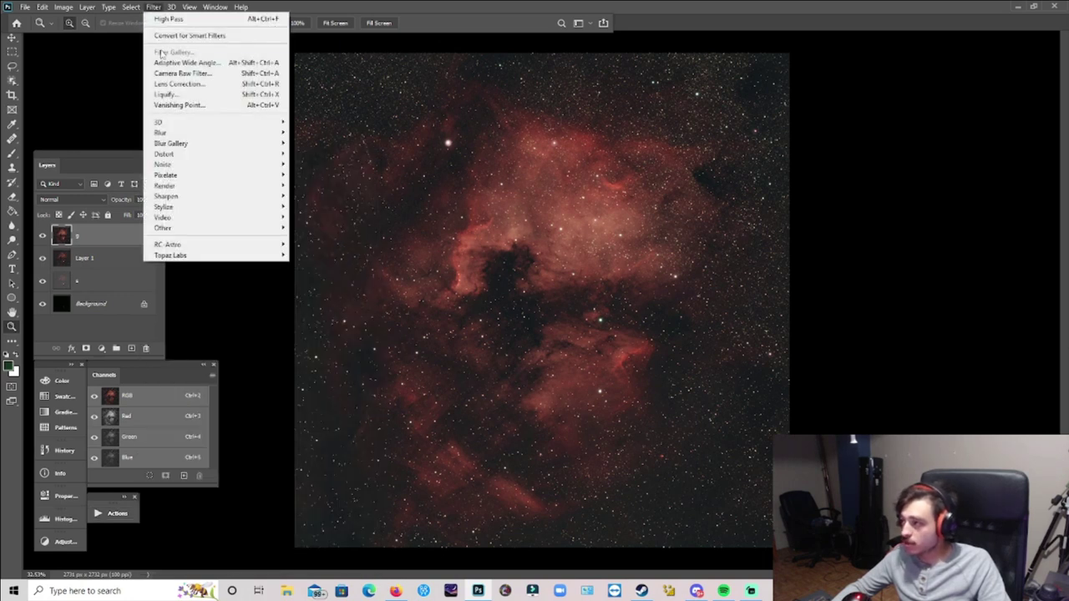
{"action": "left_click", "coordinate": [171, 73]}
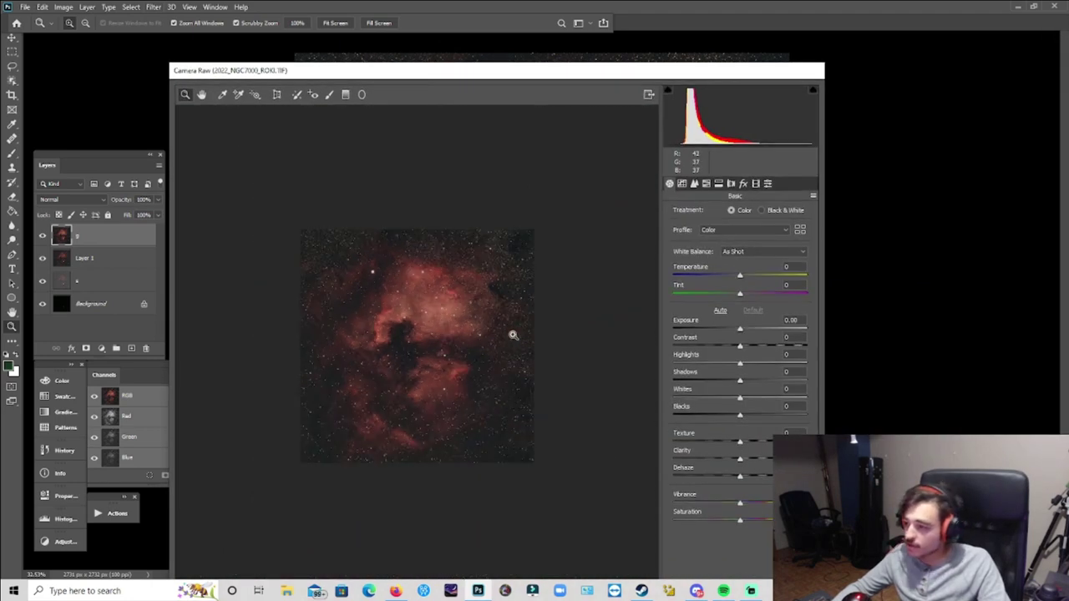
{"action": "left_click_drag", "start_coordinate": [739, 459], "coordinate": [752, 463]}
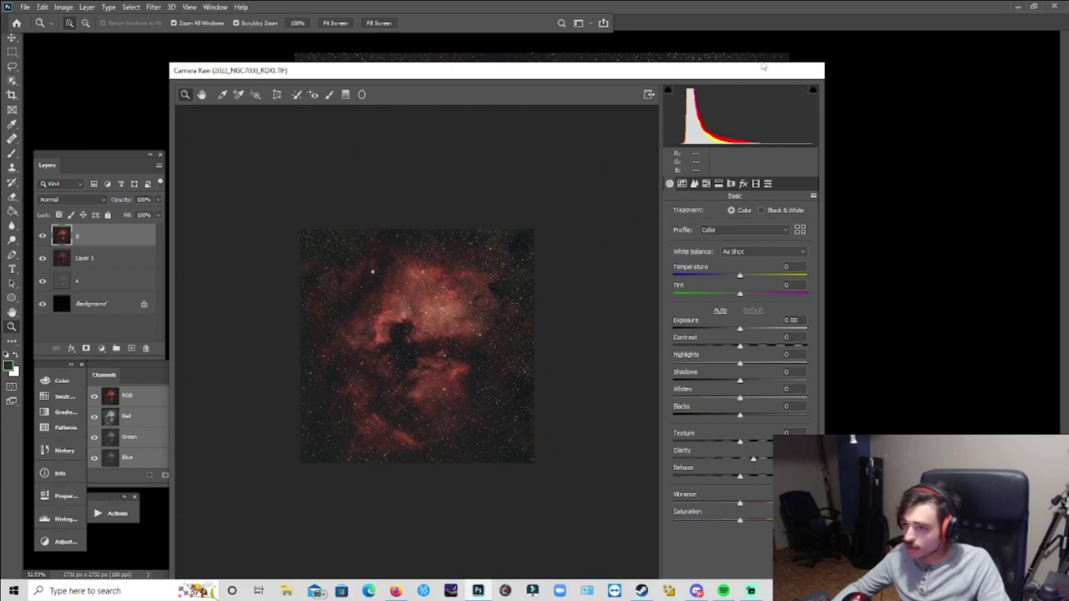
{"action": "left_click_drag", "start_coordinate": [763, 67], "coordinate": [775, 6]}
{"action": "key", "text": "Return"}
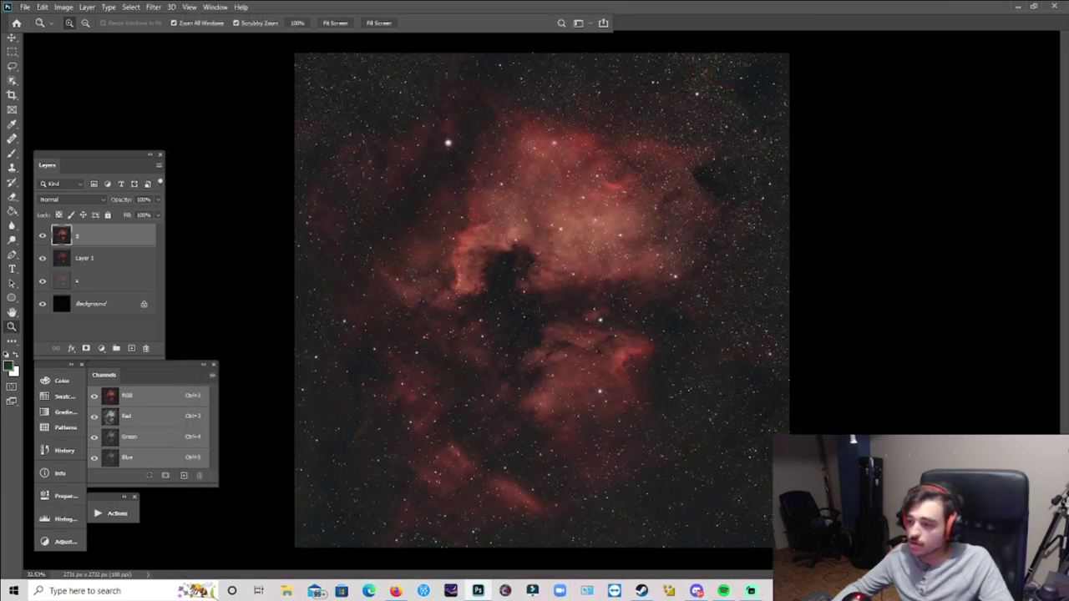
- Zoom out and run the Astronomy Tools 'Enhance DSO and Reduce Stars' action
{"action": "left_click_drag", "start_coordinate": [583, 340], "coordinate": [558, 336]}
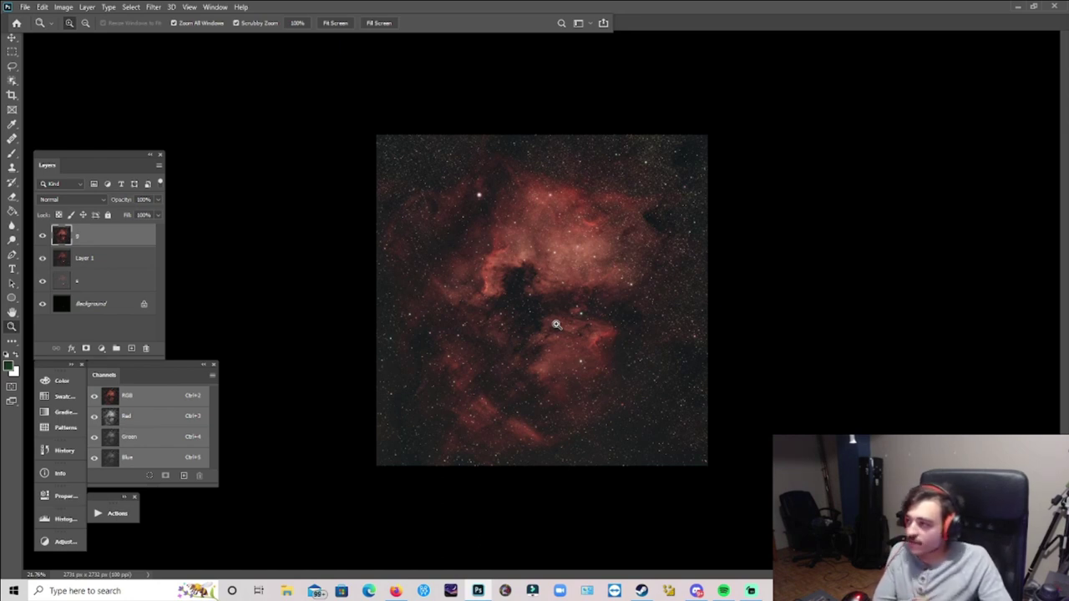
{"action": "left_click", "coordinate": [117, 512]}
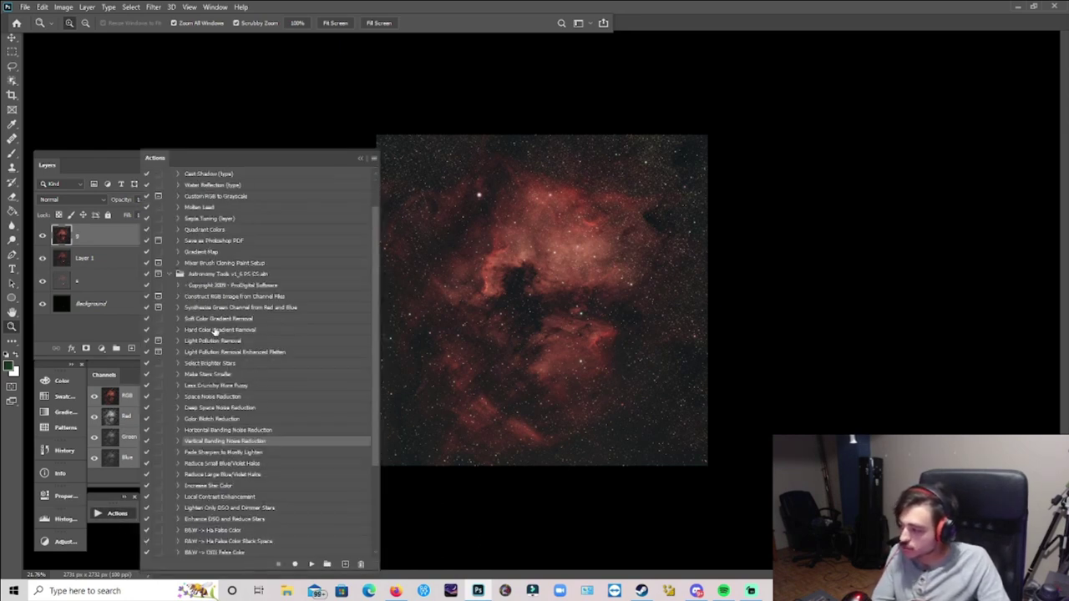
{"action": "scroll", "coordinate": [215, 332], "scroll_direction": "down", "scroll_amount": 5}
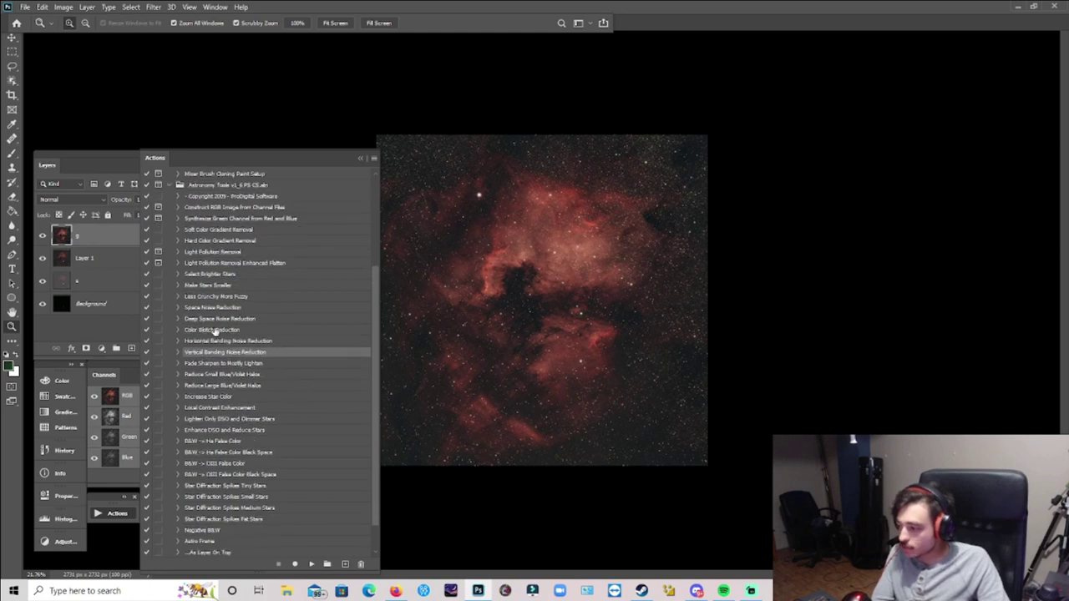
{"action": "left_click", "coordinate": [226, 430]}
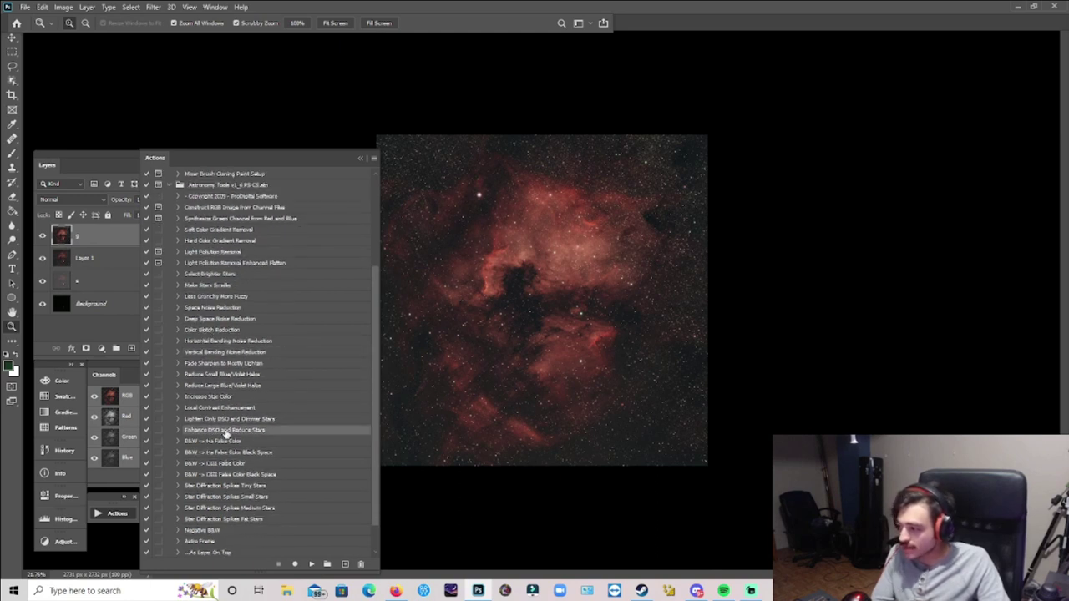
{"action": "left_click", "coordinate": [311, 564]}
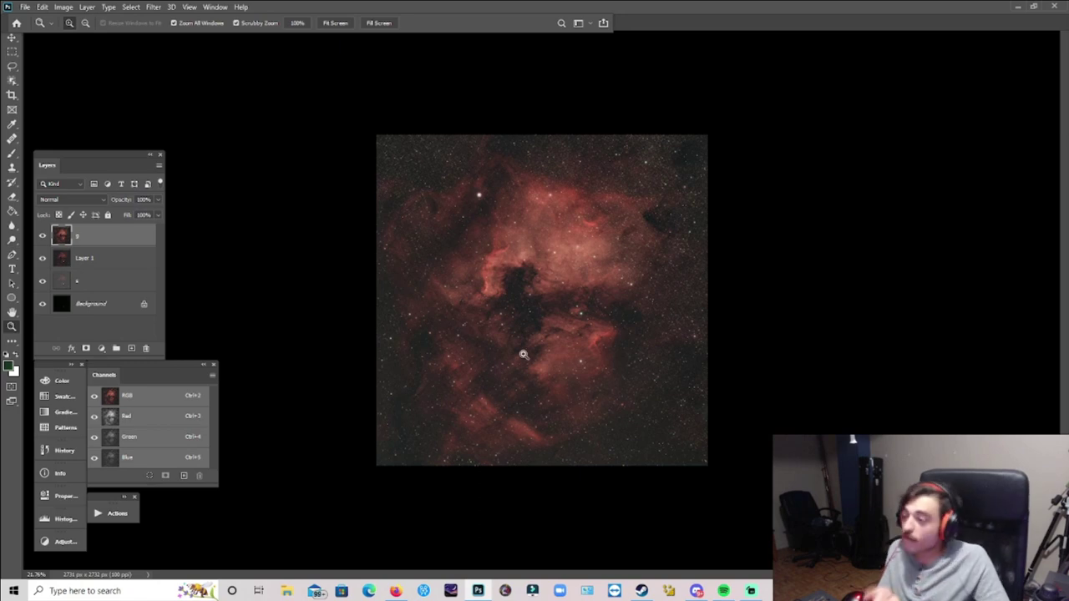
{"action": "left_click_drag", "start_coordinate": [523, 354], "coordinate": [523, 295]}
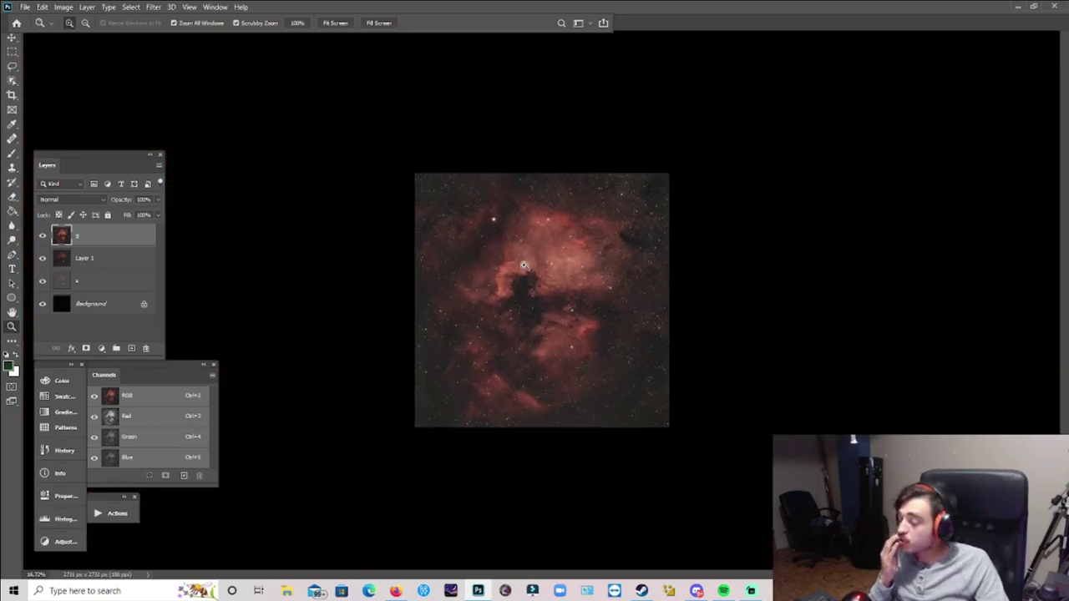
{"action": "left_click_drag", "start_coordinate": [523, 262], "coordinate": [539, 259]}
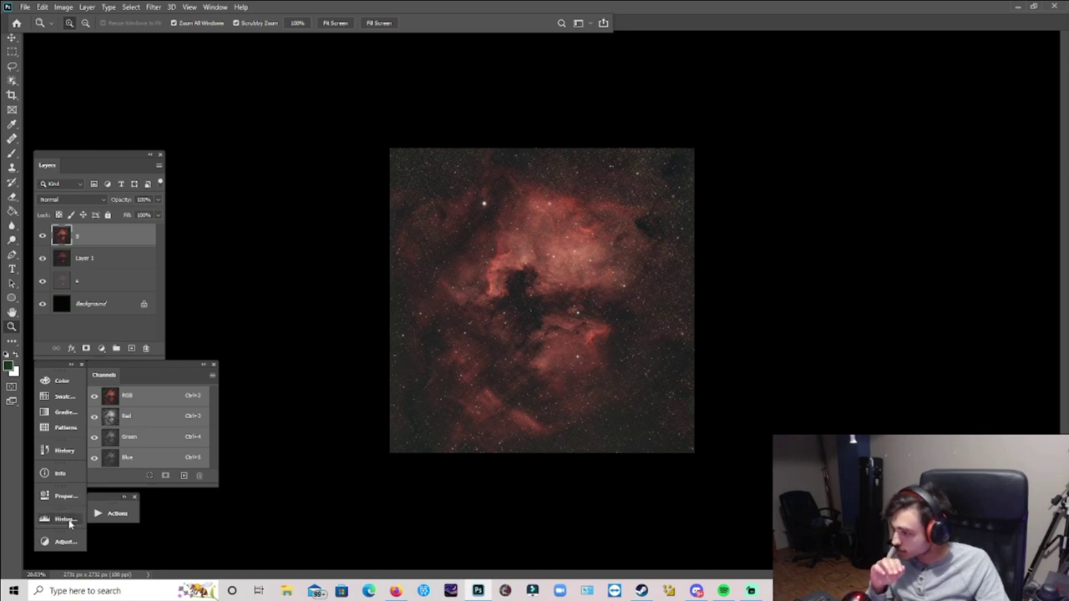
{"action": "left_click", "coordinate": [64, 450]}
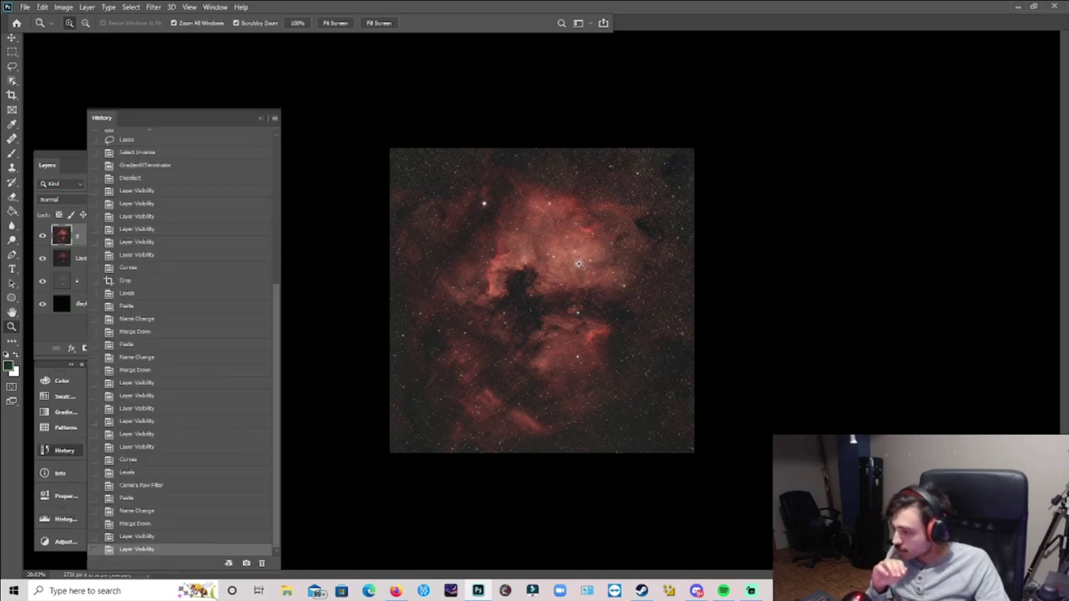
{"action": "left_click", "coordinate": [128, 498]}
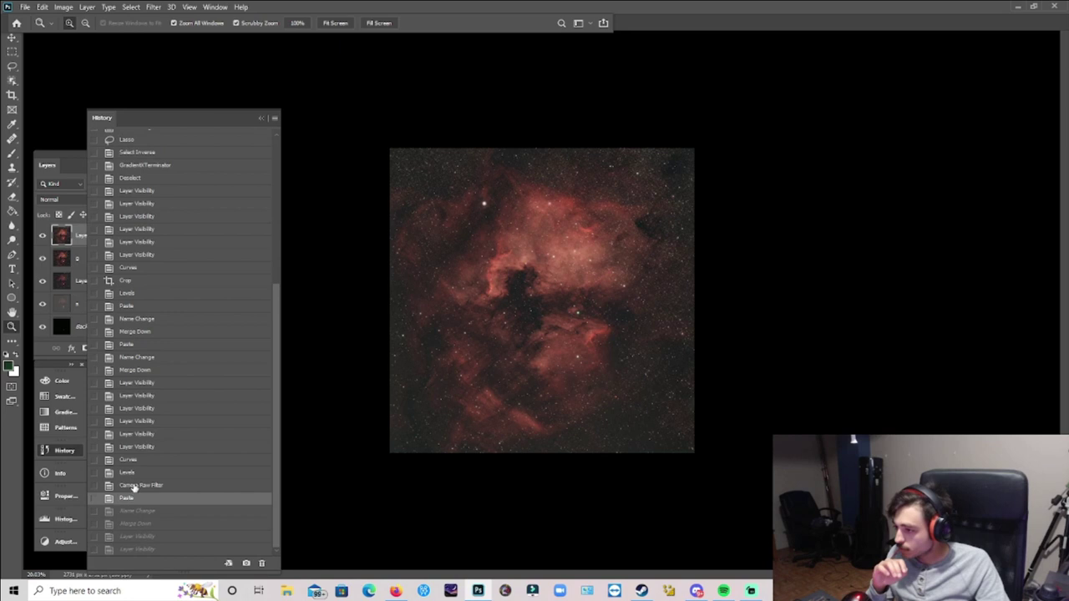
{"action": "left_click", "coordinate": [134, 486]}
{"action": "left_click", "coordinate": [140, 551]}
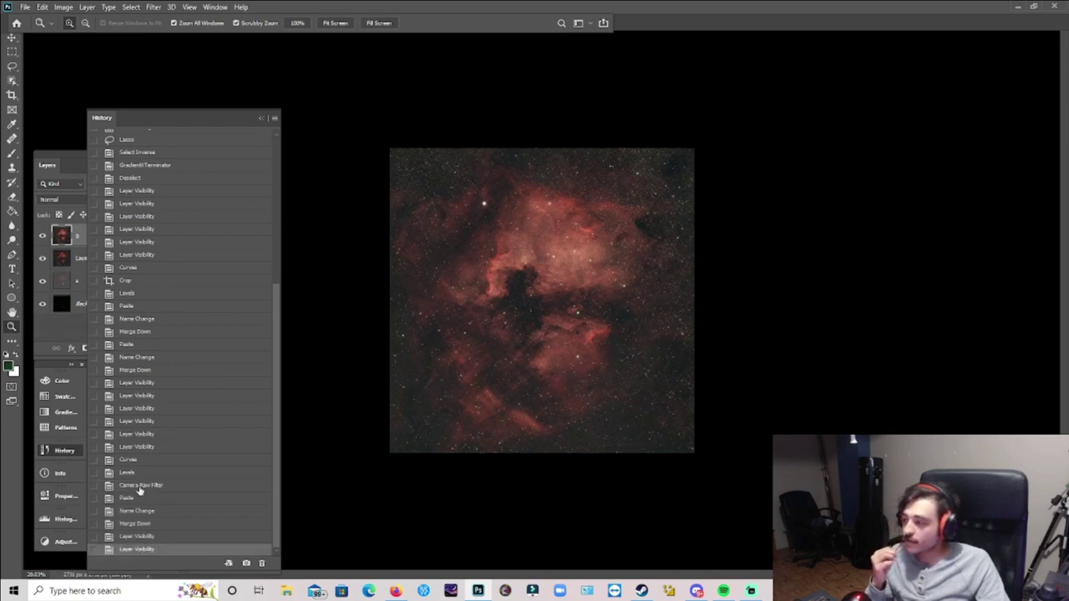
{"action": "left_click", "coordinate": [139, 486]}
{"action": "left_click", "coordinate": [132, 549]}
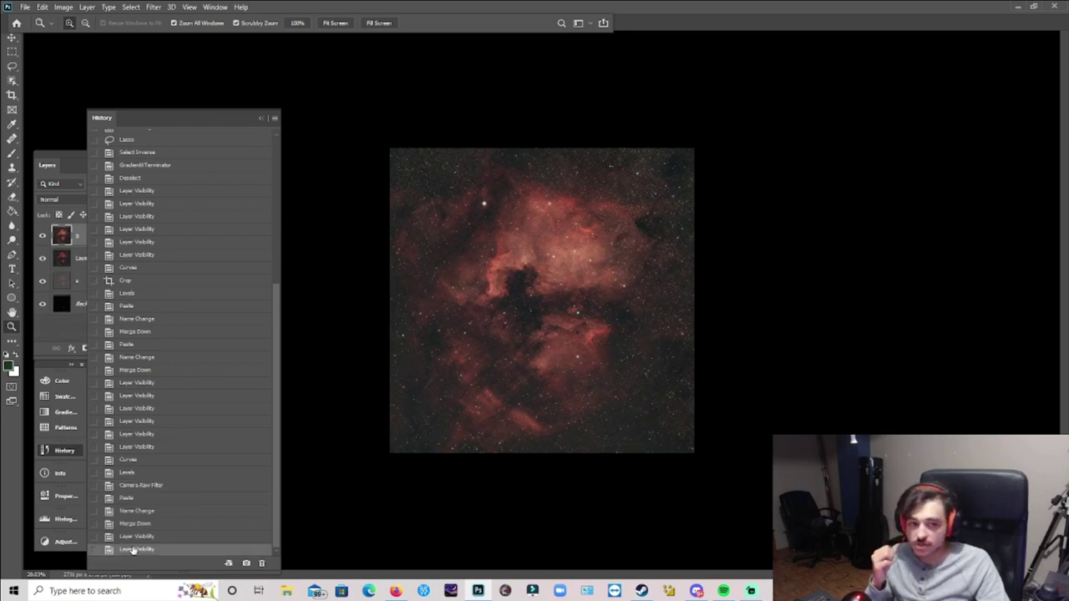
{"action": "left_click", "coordinate": [261, 119]}
{"action": "left_click", "coordinate": [62, 7]}
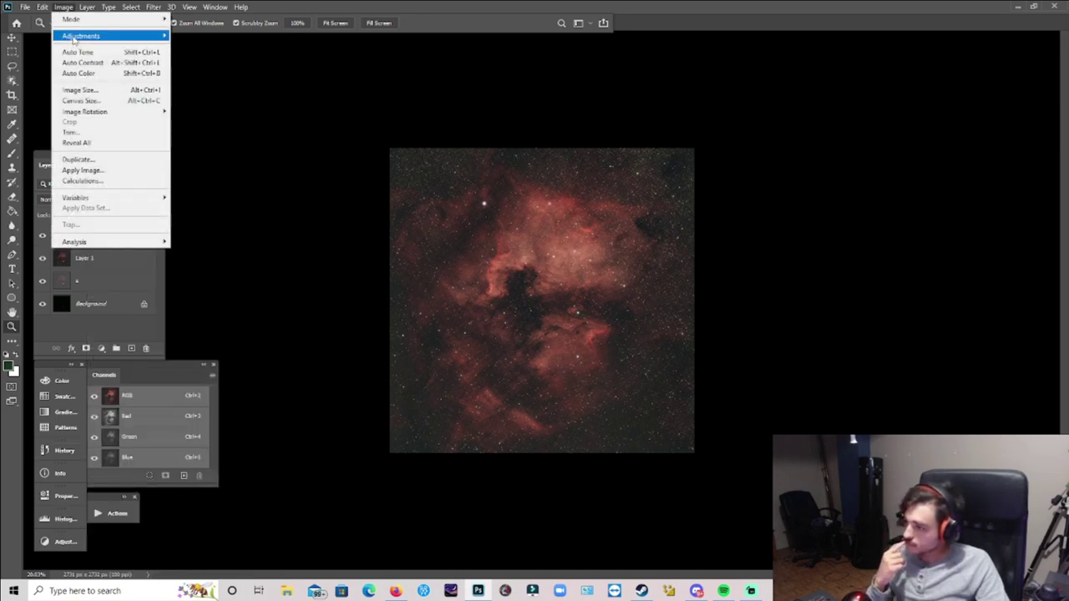
- Apply a Levels adjustment to layer g's nebula image
{"action": "mouse_move", "coordinate": [75, 36]}
{"action": "left_click", "coordinate": [201, 46]}
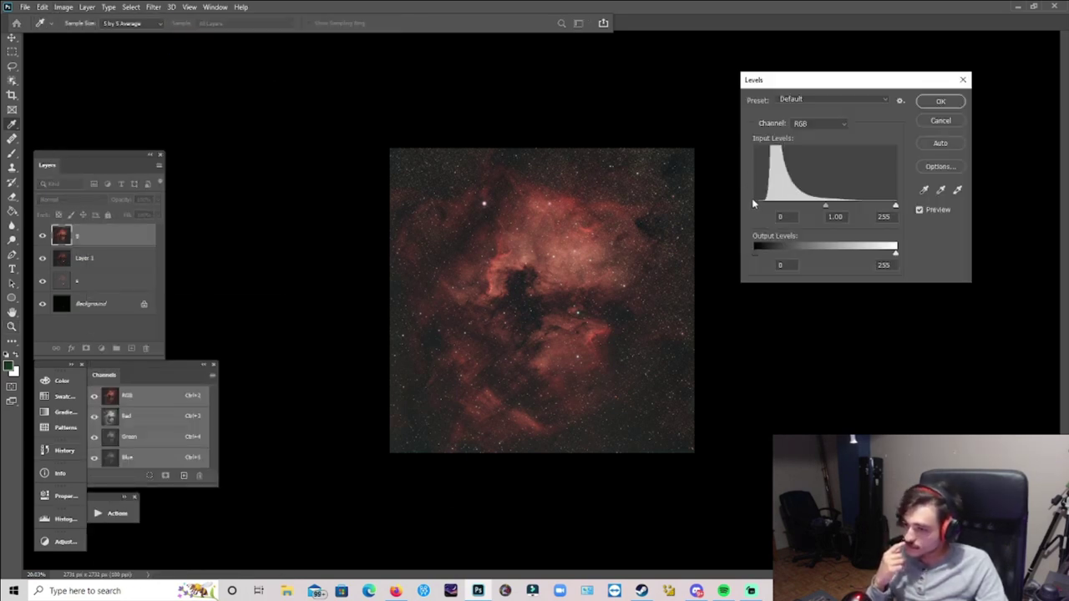
{"action": "left_click", "coordinate": [931, 100]}
{"action": "key", "text": "z"}
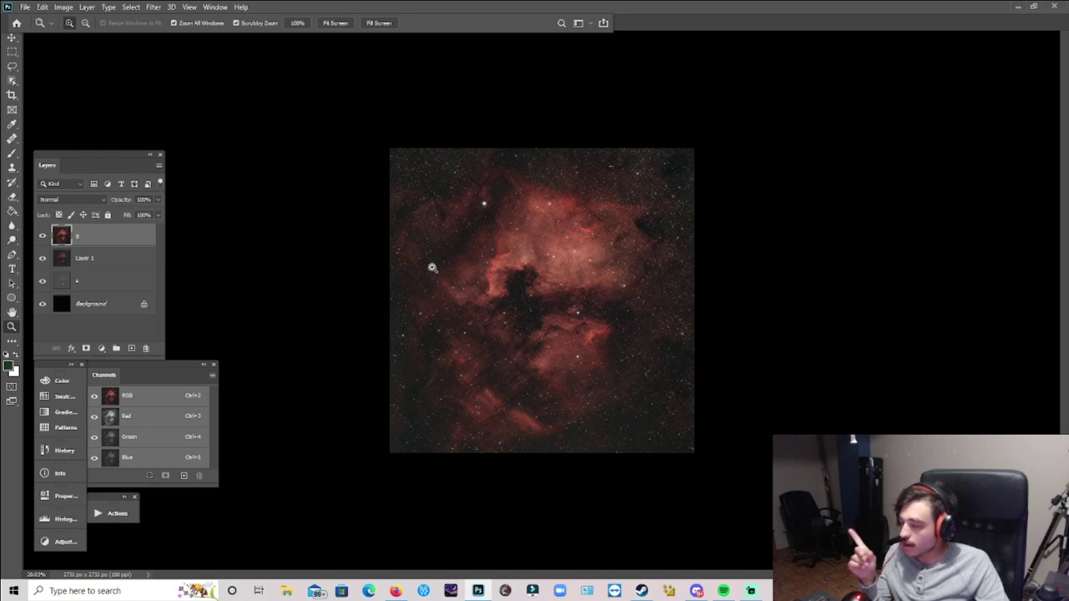
{"action": "left_click_drag", "start_coordinate": [463, 241], "coordinate": [554, 415]}
{"action": "left_click", "coordinate": [699, 413], "text": "alt"}
{"action": "left_click", "coordinate": [677, 411], "text": "alt"}
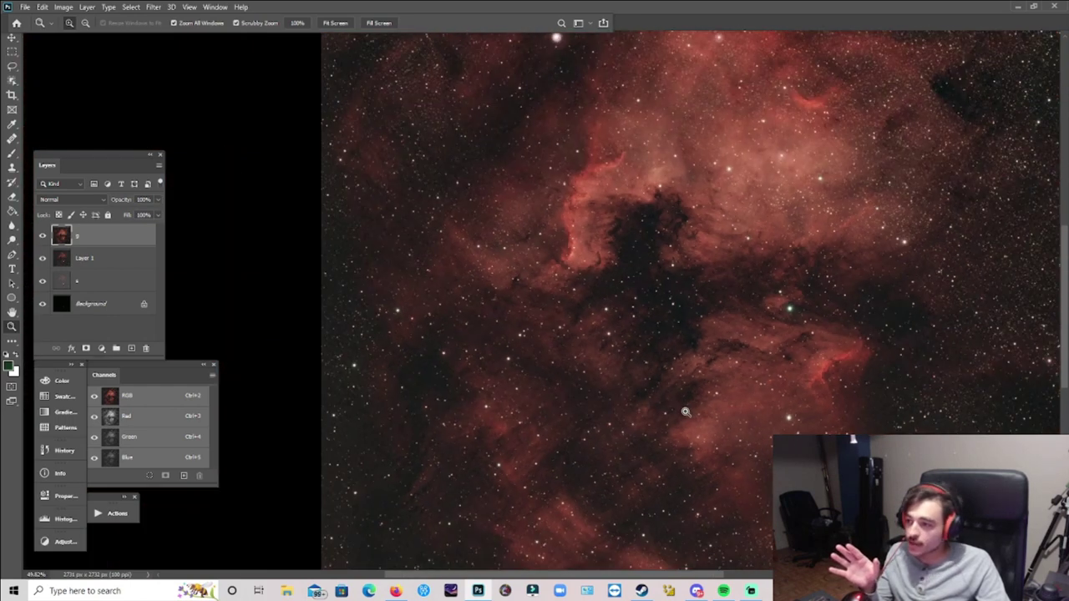
{"action": "left_click_drag", "start_coordinate": [563, 194], "coordinate": [688, 179]}
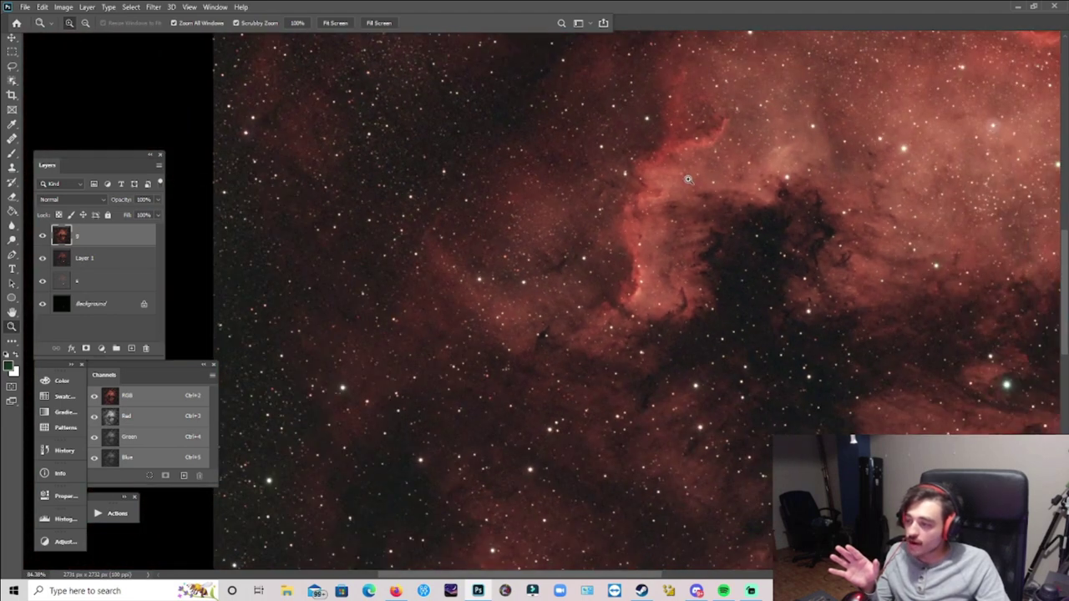
{"action": "left_click_drag", "start_coordinate": [709, 223], "coordinate": [665, 284]}
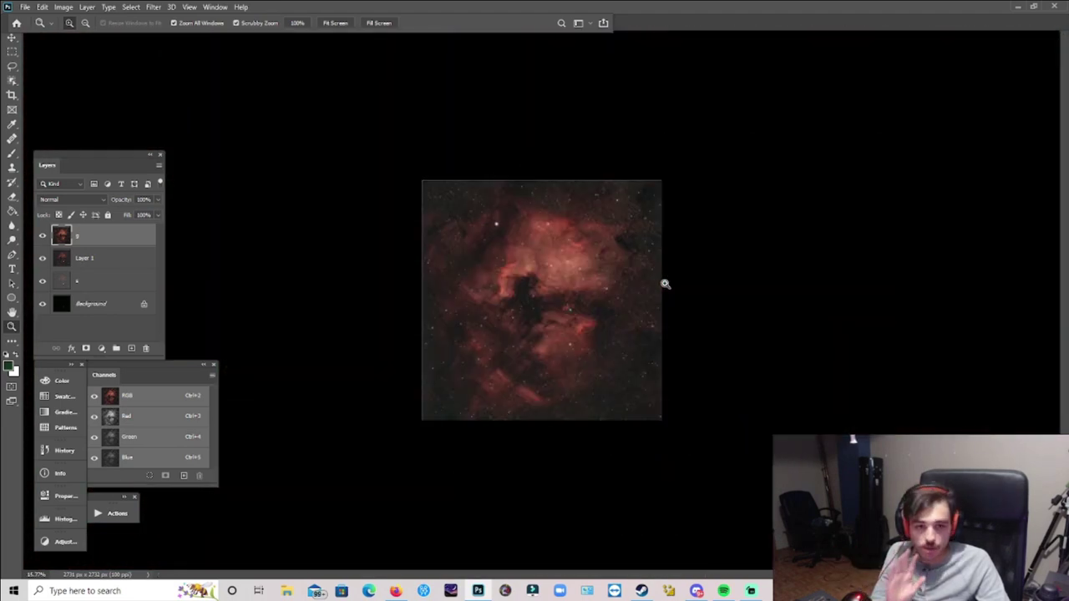
{"action": "left_click", "coordinate": [505, 275]}
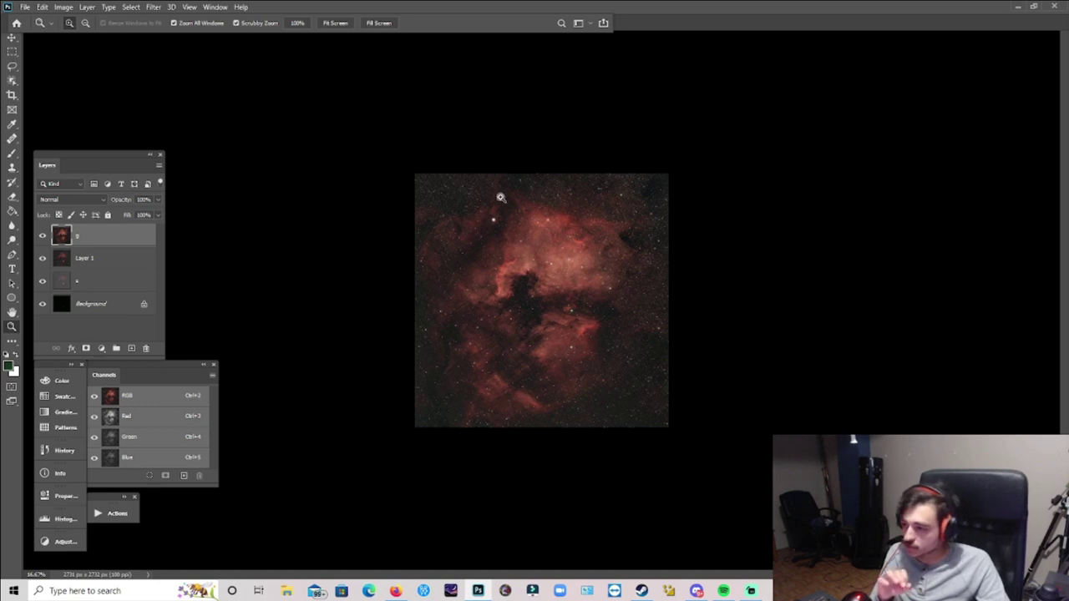
{"action": "left_click_drag", "start_coordinate": [515, 337], "coordinate": [536, 346]}
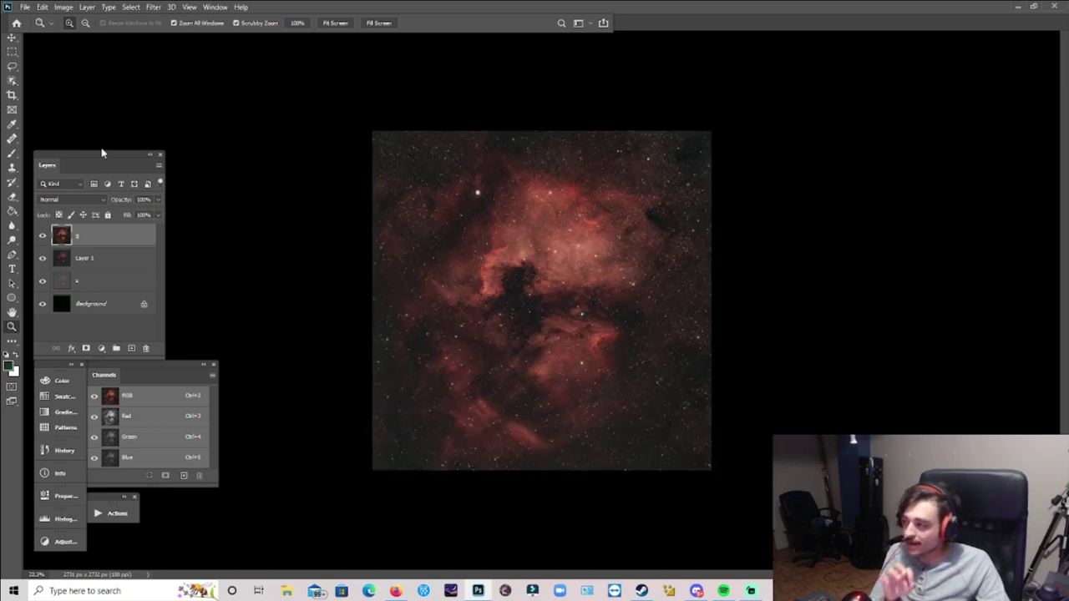
- Select the brightest stars with Color Range Highlights, Fuzziness 0 and Range 252
{"action": "left_click", "coordinate": [130, 7]}
{"action": "left_click", "coordinate": [159, 115]}
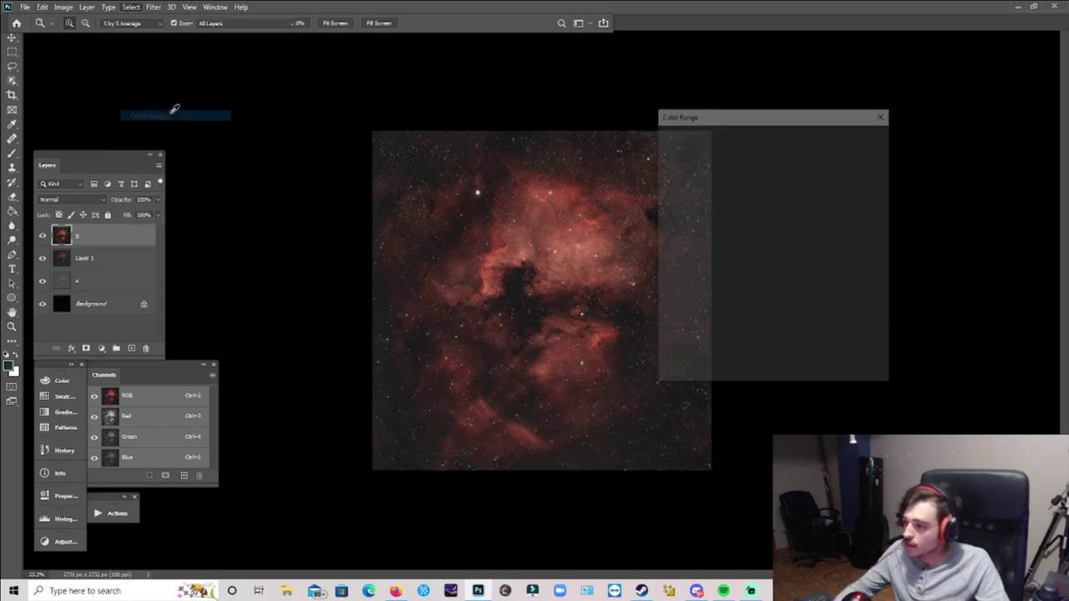
{"action": "left_click", "coordinate": [728, 131]}
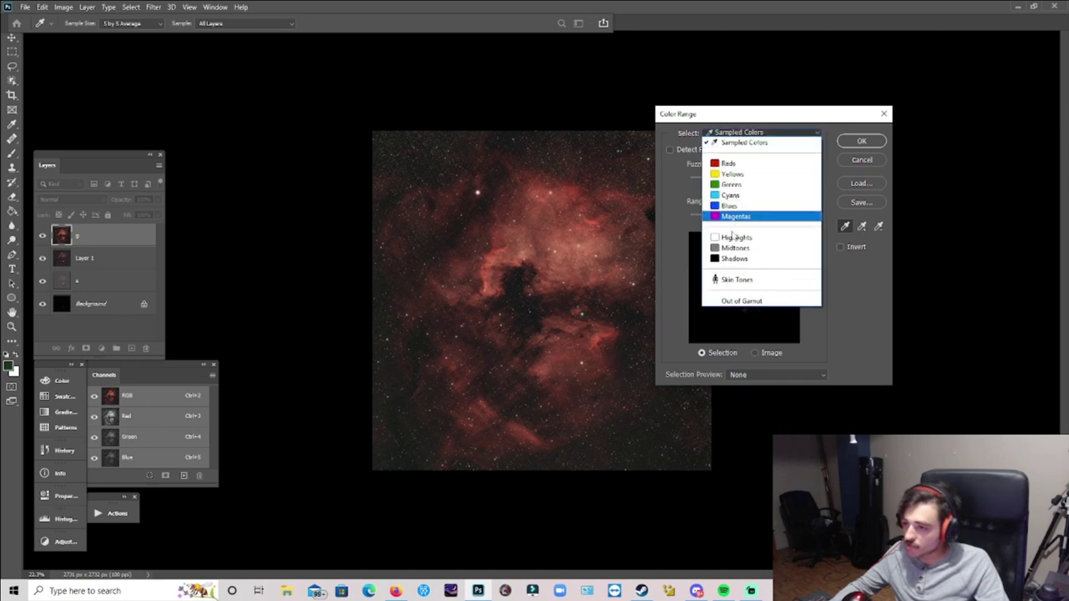
{"action": "left_click", "coordinate": [736, 239]}
{"action": "left_click_drag", "start_coordinate": [711, 182], "coordinate": [689, 190]}
{"action": "left_click_drag", "start_coordinate": [767, 218], "coordinate": [797, 223]}
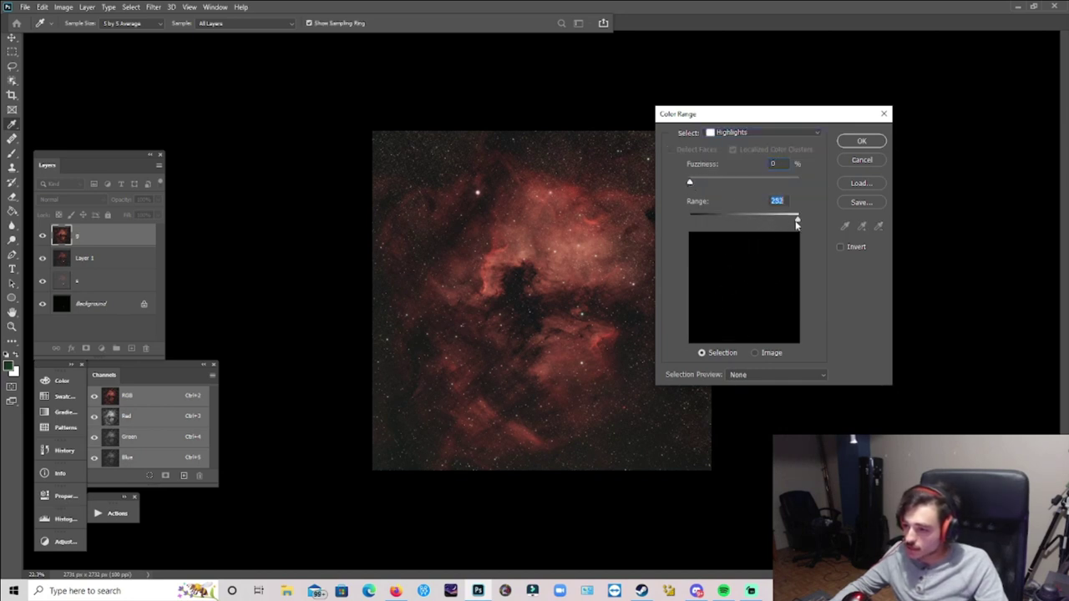
{"action": "left_click", "coordinate": [862, 142]}
{"action": "key", "text": "z"}
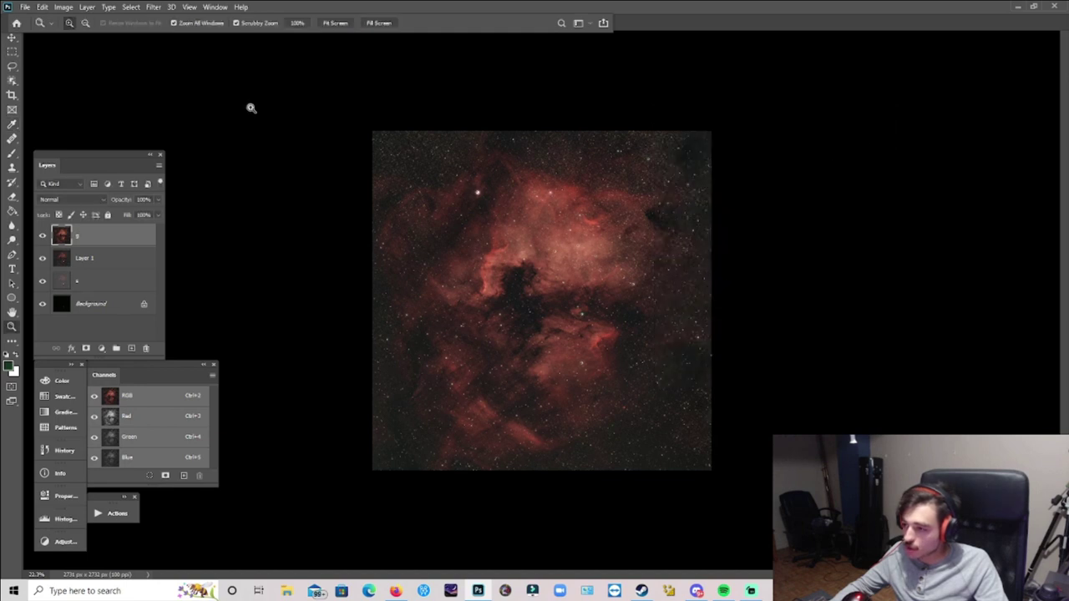
- Expand the star selection by 5 pixels
{"action": "left_click", "coordinate": [131, 8]}
{"action": "mouse_move", "coordinate": [157, 166]}
{"action": "left_click", "coordinate": [281, 191]}
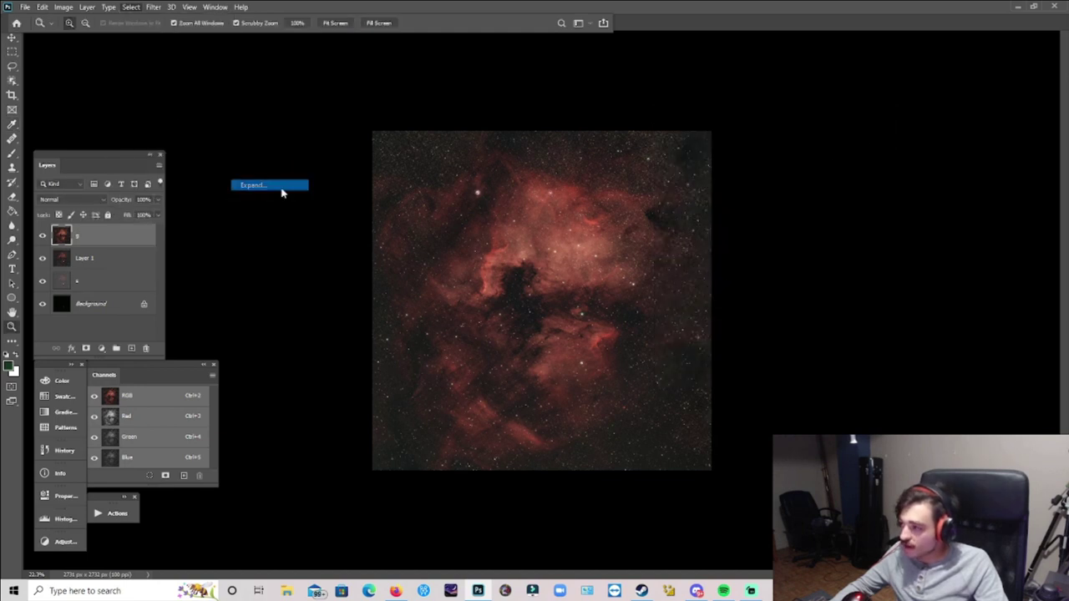
{"action": "type", "text": "5"}
{"action": "key", "text": "Return"}
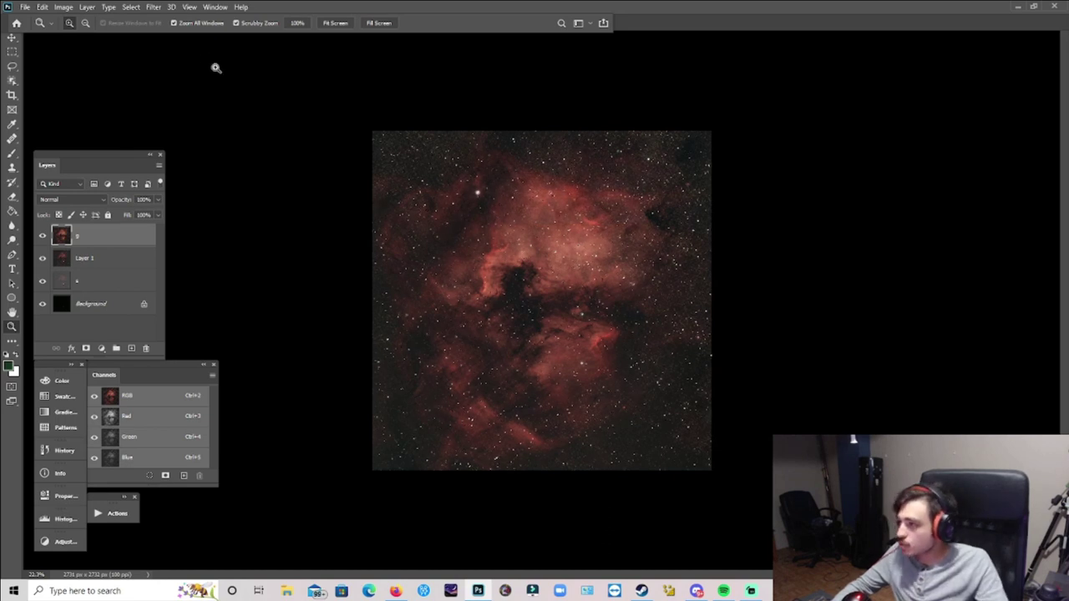
- Run the Astronomy Tools Make Stars Smaller action, then enlarge the nebula in view
{"action": "left_click", "coordinate": [134, 7]}
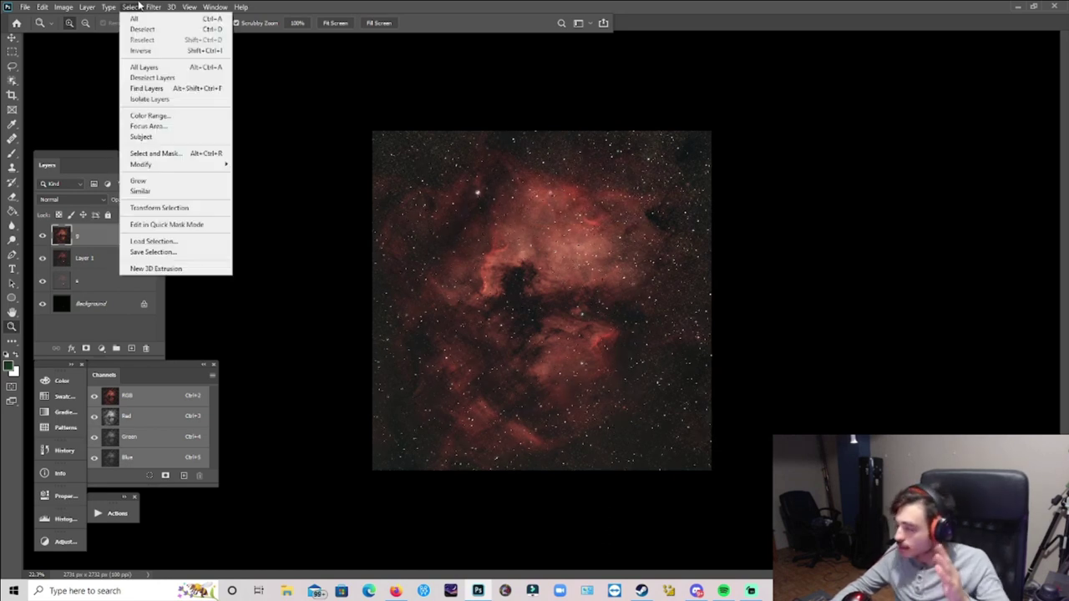
{"action": "mouse_move", "coordinate": [157, 10]}
{"action": "left_click", "coordinate": [302, 7]}
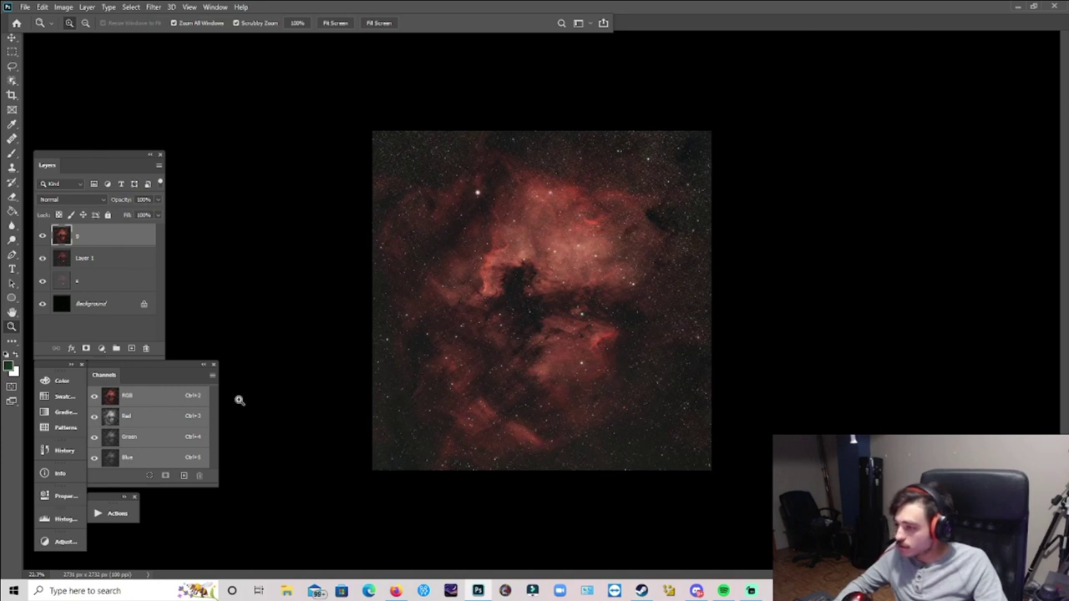
{"action": "left_click", "coordinate": [107, 513]}
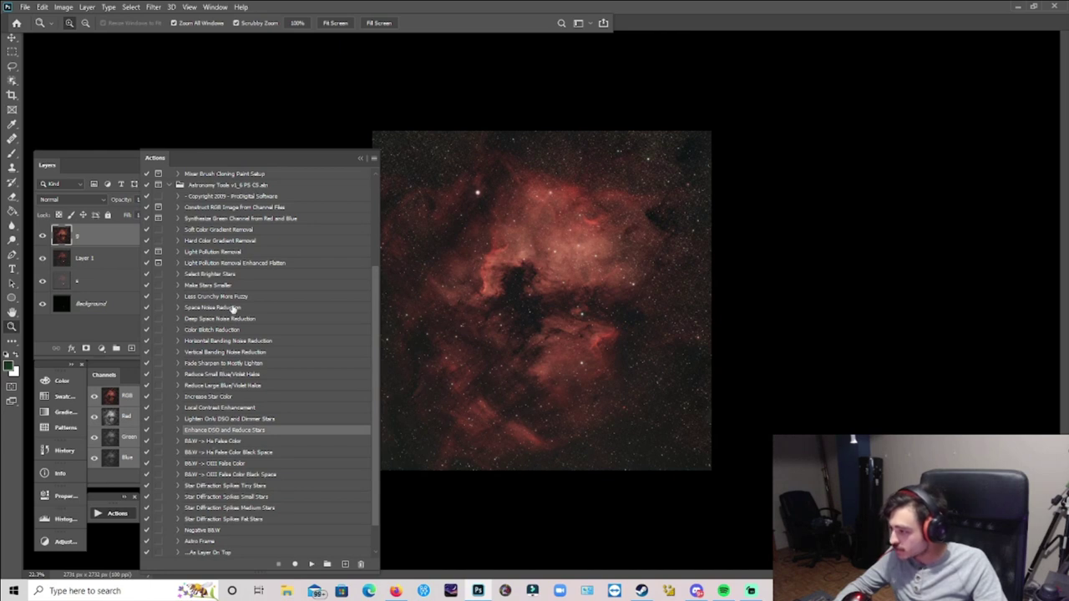
{"action": "left_click", "coordinate": [232, 288]}
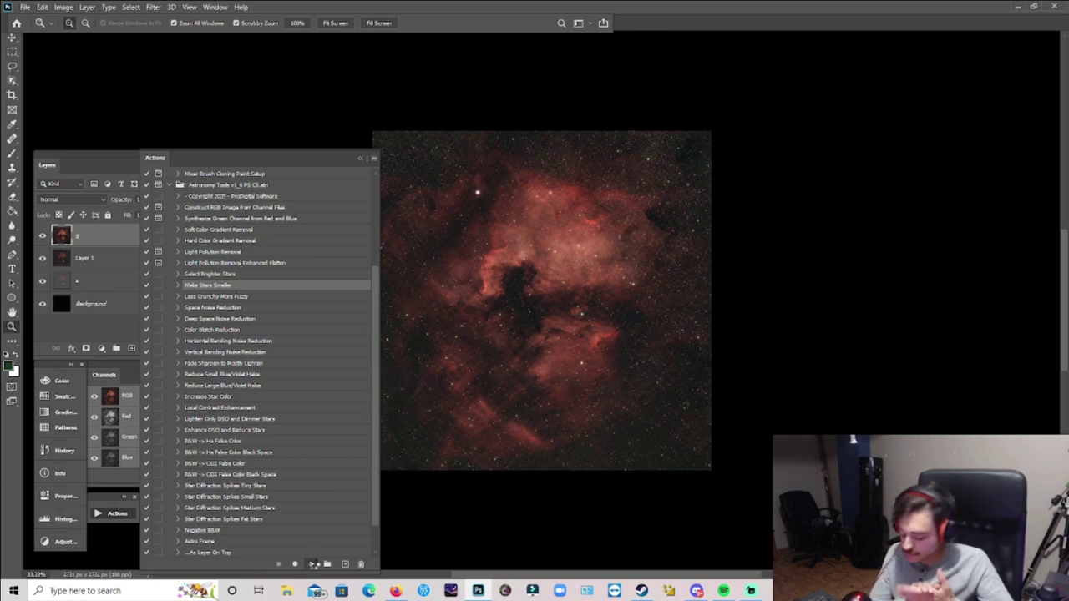
{"action": "left_click", "coordinate": [313, 564]}
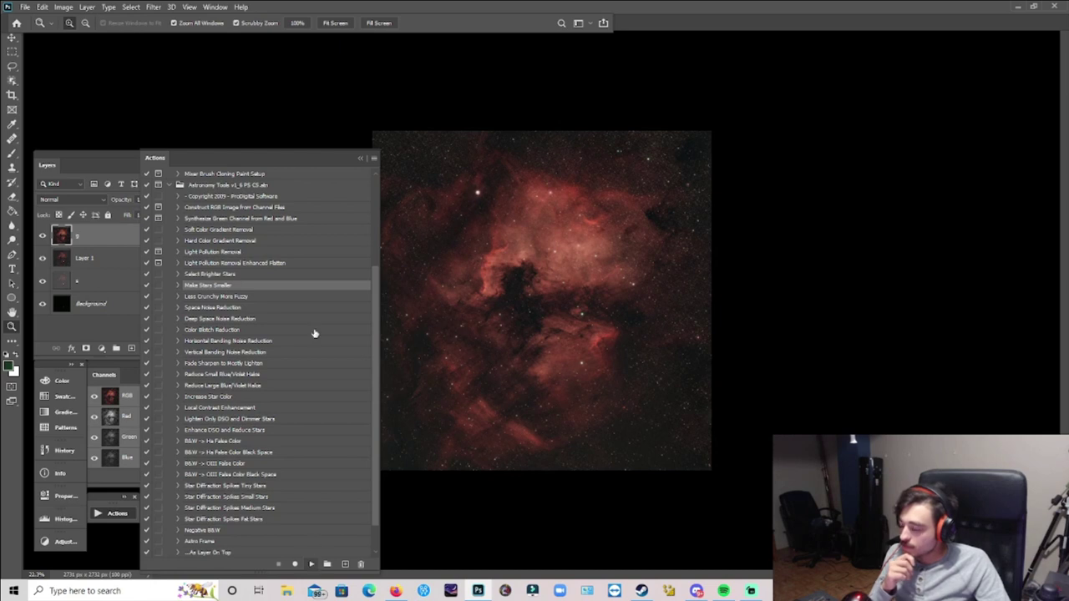
{"action": "left_click", "coordinate": [360, 159]}
{"action": "left_click_drag", "start_coordinate": [500, 282], "coordinate": [593, 323]}
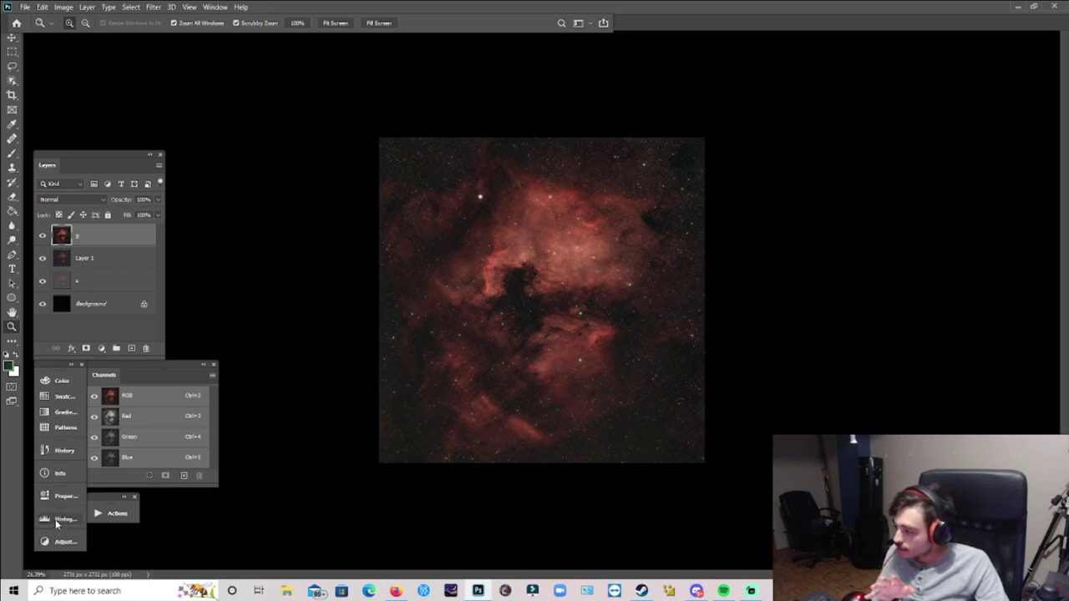
- Compare the Paste and Merge Down history states, then return to the latest Merge Down
{"action": "left_click", "coordinate": [61, 451]}
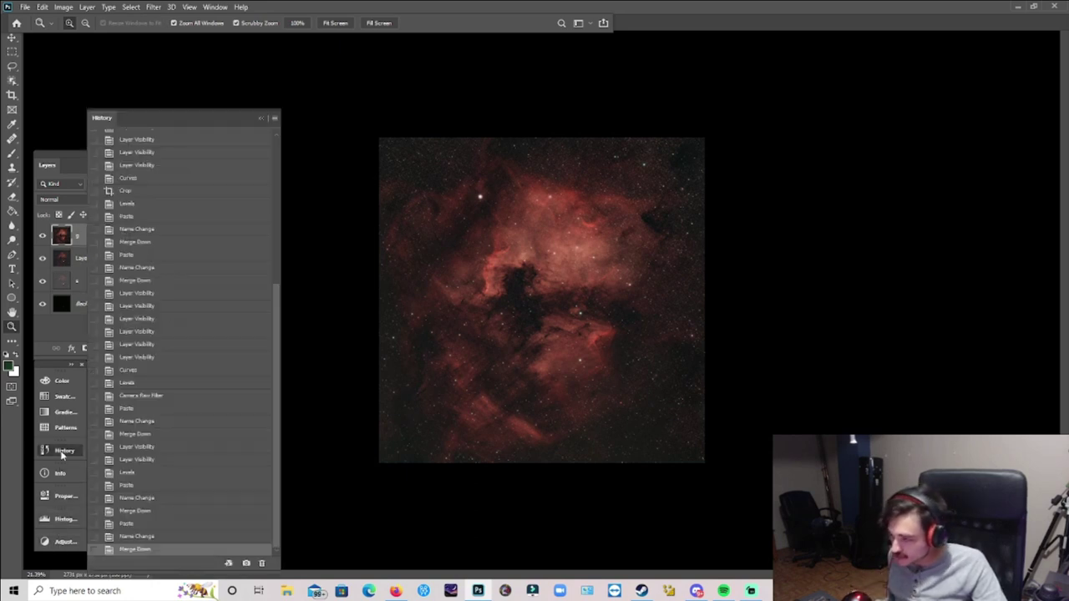
{"action": "left_click", "coordinate": [126, 523]}
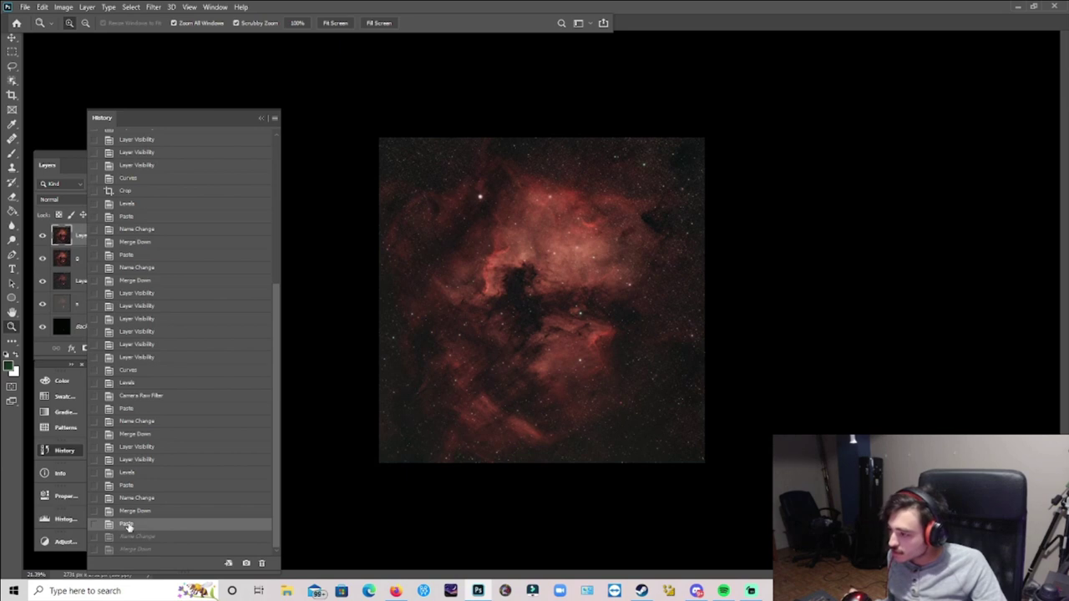
{"action": "left_click", "coordinate": [131, 511]}
{"action": "left_click", "coordinate": [135, 549]}
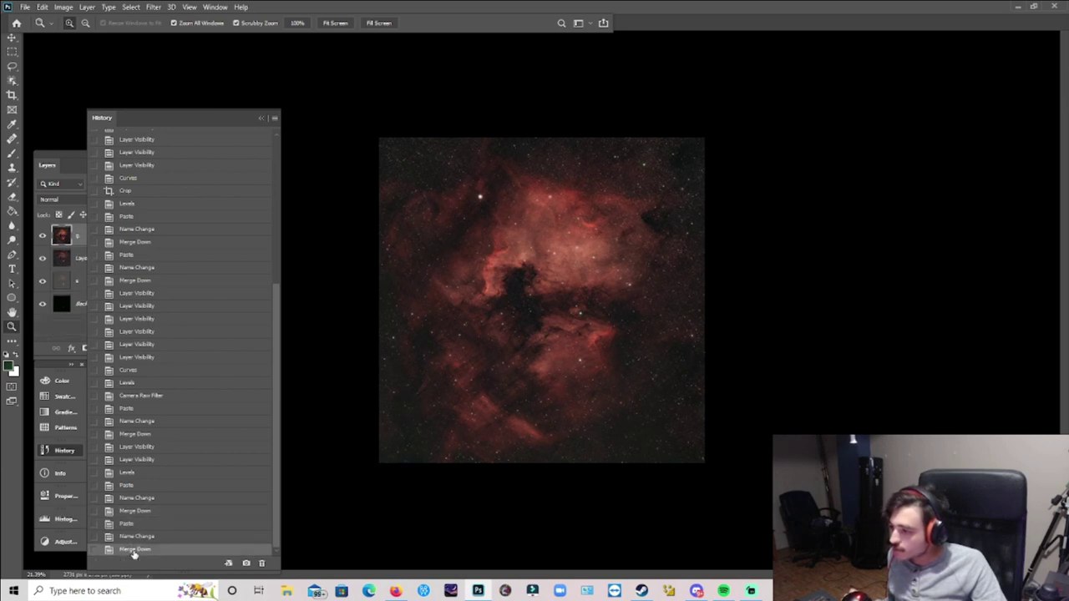
{"action": "left_click", "coordinate": [262, 119]}
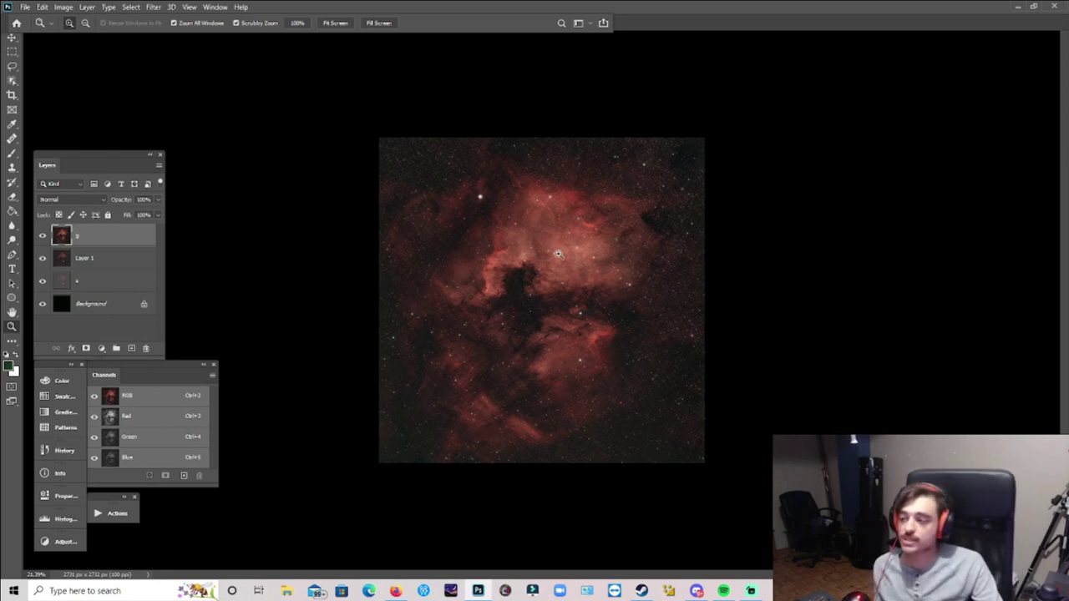
- Zoom in and out on the nebula centre to inspect the shrunk stars
{"action": "left_click", "coordinate": [575, 288], "text": "alt"}
{"action": "left_click", "coordinate": [618, 300], "text": "alt"}
{"action": "left_click", "coordinate": [573, 289]}
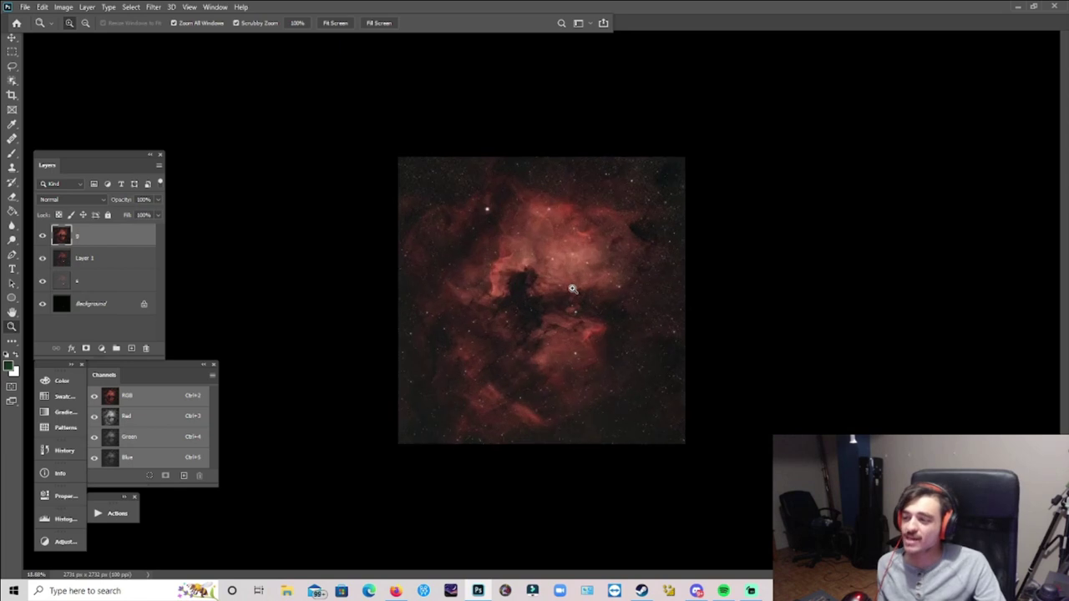
{"action": "left_click", "coordinate": [585, 306]}
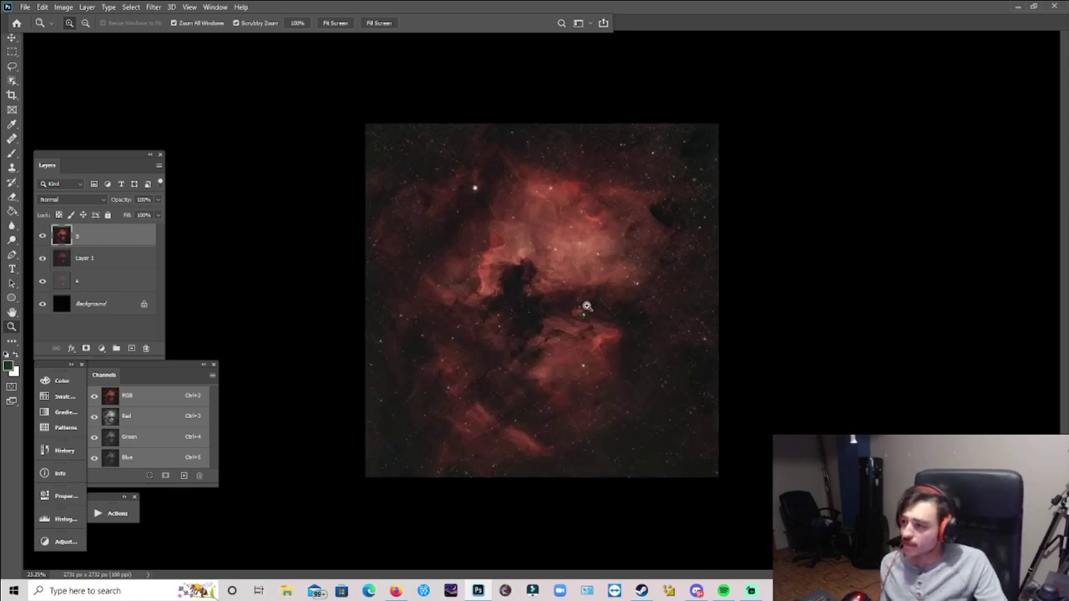
{"action": "left_click", "coordinate": [585, 304]}
{"action": "left_click", "coordinate": [615, 308], "text": "alt"}
{"action": "left_click", "coordinate": [615, 308], "text": "alt"}
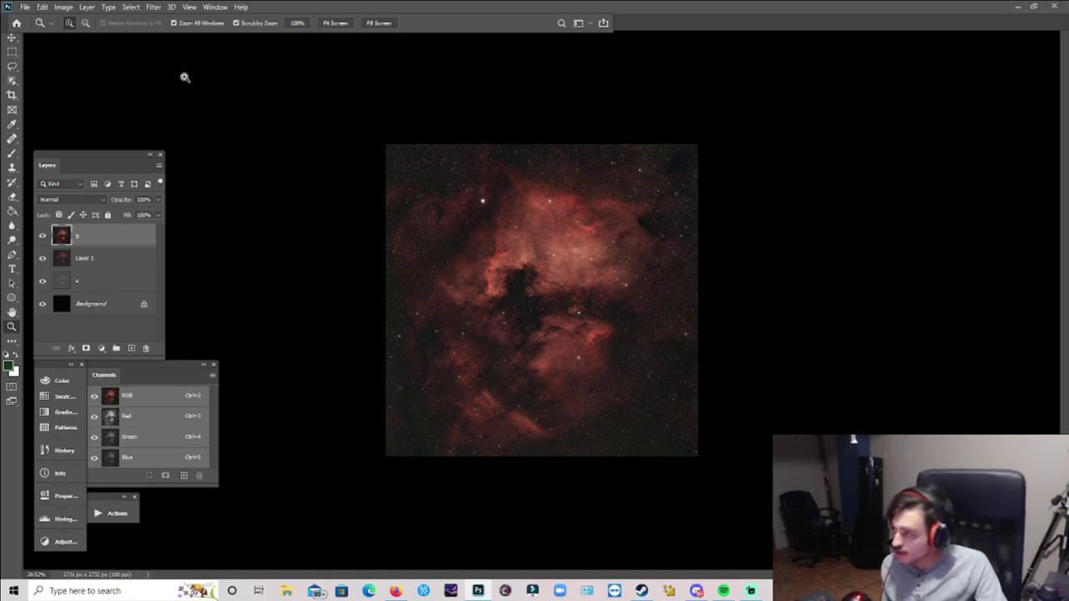
- Select the red areas of the nebula with Color Range set to Reds
{"action": "left_click", "coordinate": [131, 6]}
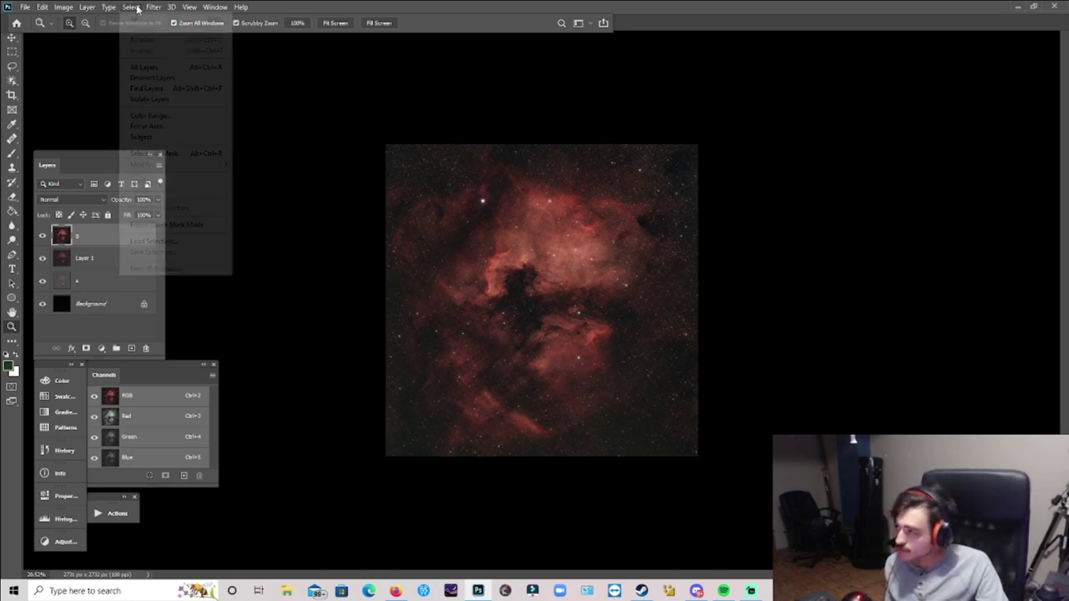
{"action": "left_click", "coordinate": [175, 117]}
{"action": "left_click", "coordinate": [714, 133]}
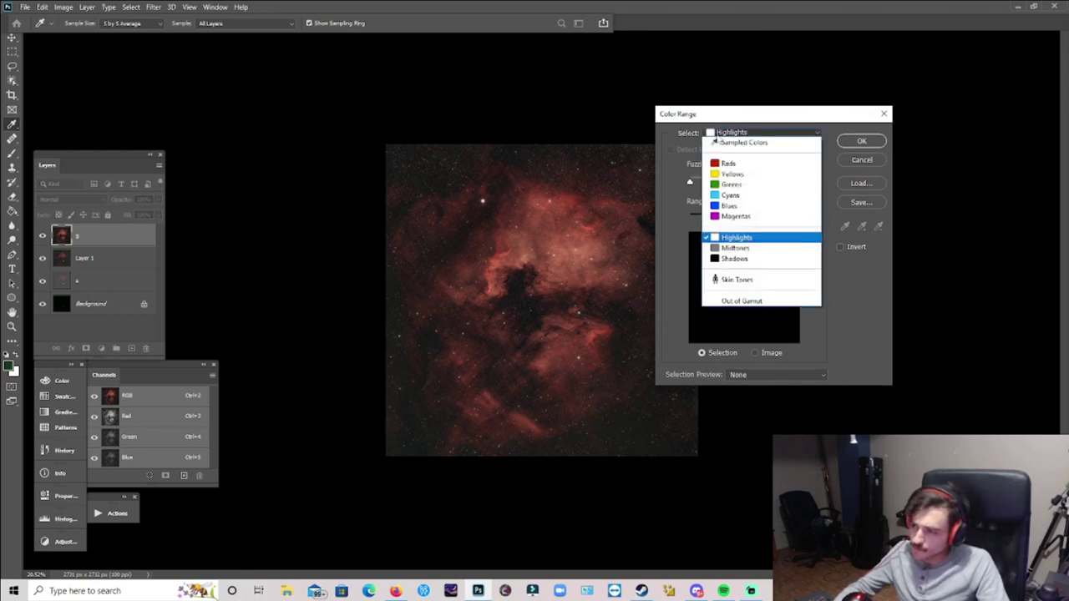
{"action": "left_click", "coordinate": [741, 164]}
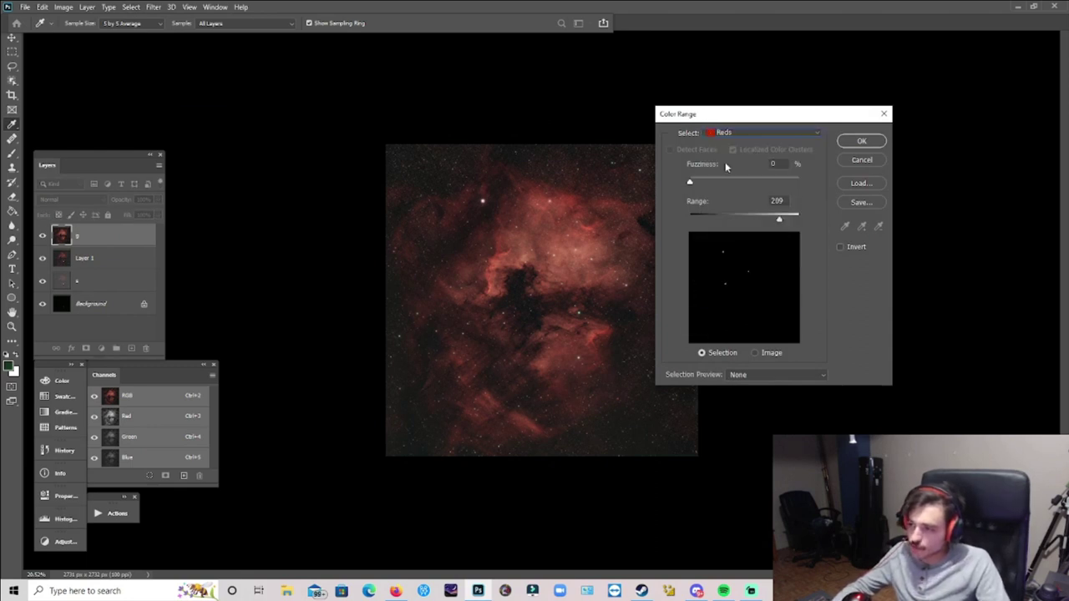
{"action": "left_click", "coordinate": [855, 142]}
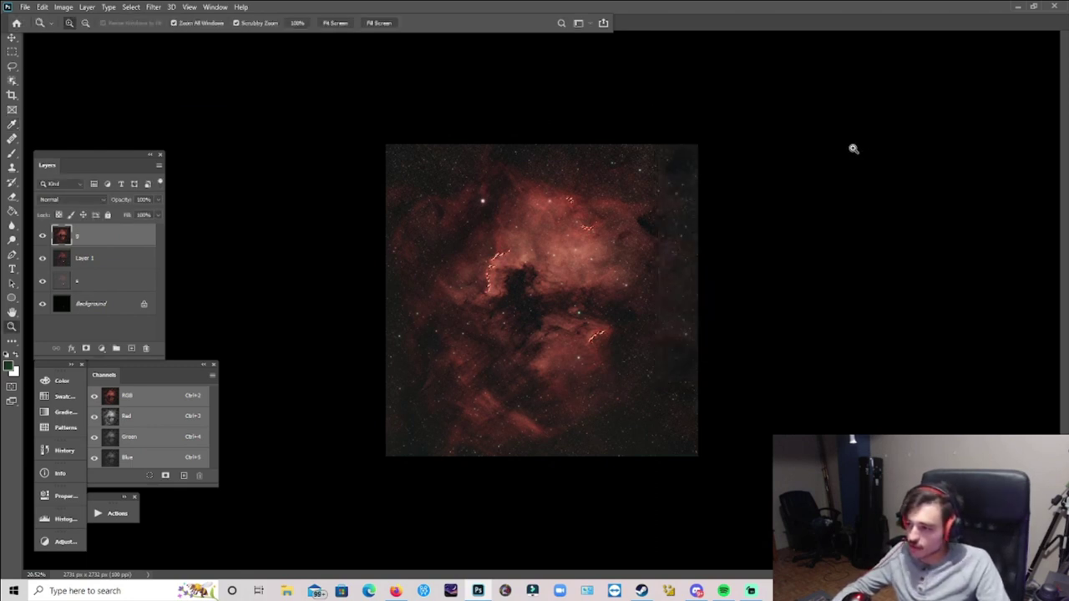
- Add a Hue/Saturation adjustment layer shifting the reds' Hue to +17
{"action": "left_click", "coordinate": [63, 541]}
{"action": "left_click", "coordinate": [108, 519]}
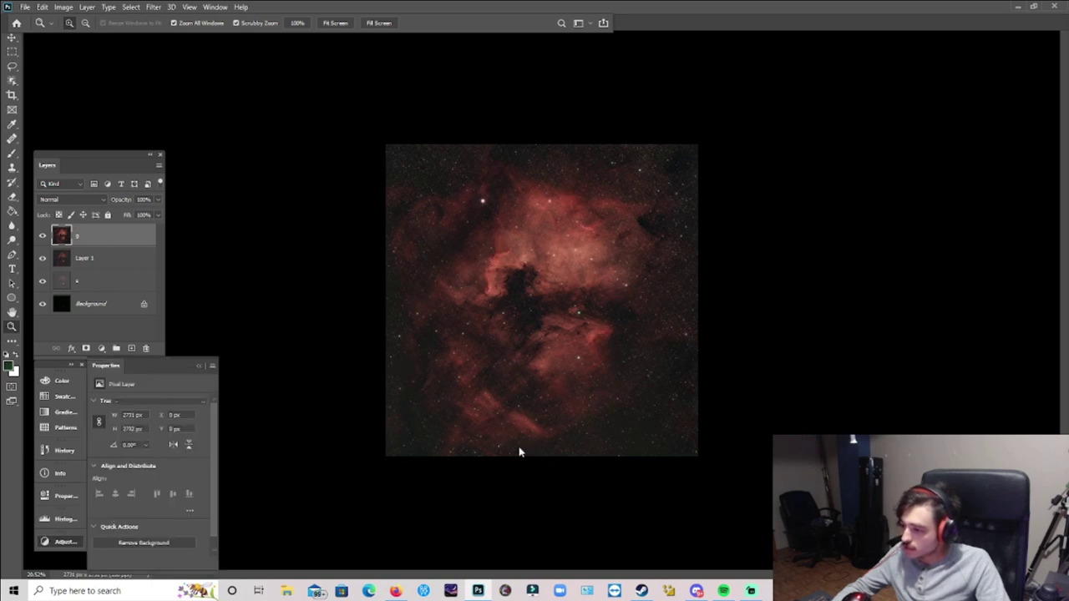
{"action": "left_click_drag", "start_coordinate": [147, 444], "coordinate": [167, 472]}
{"action": "left_click", "coordinate": [198, 366]}
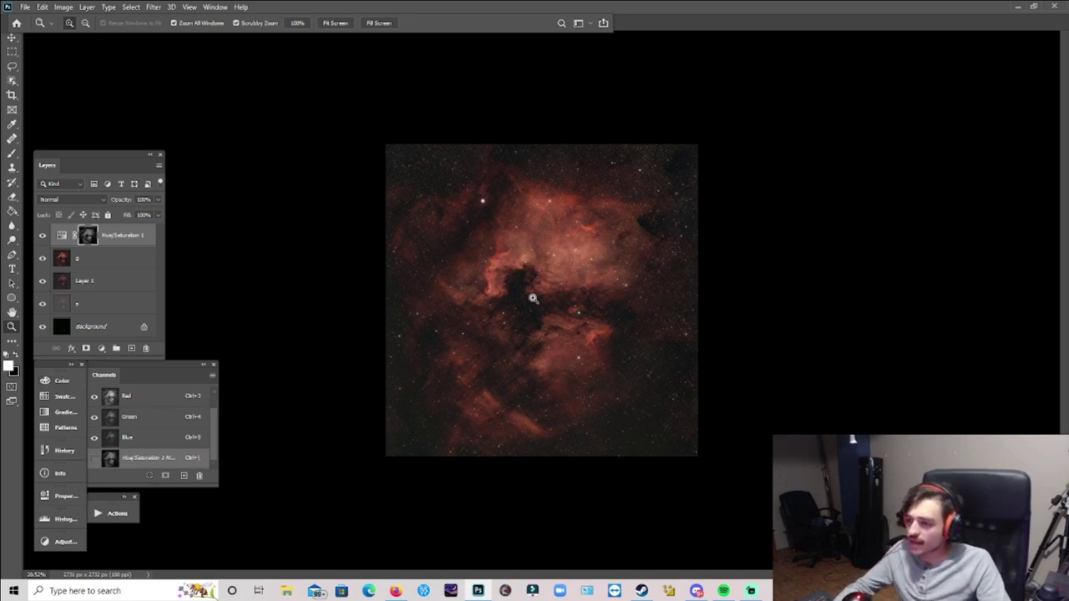
- Abandon Camera Raw on the adjustment layer and merge the Hue/Saturation layer down into layer 0
{"action": "scroll", "coordinate": [526, 299], "scroll_direction": "up", "scroll_amount": 5}
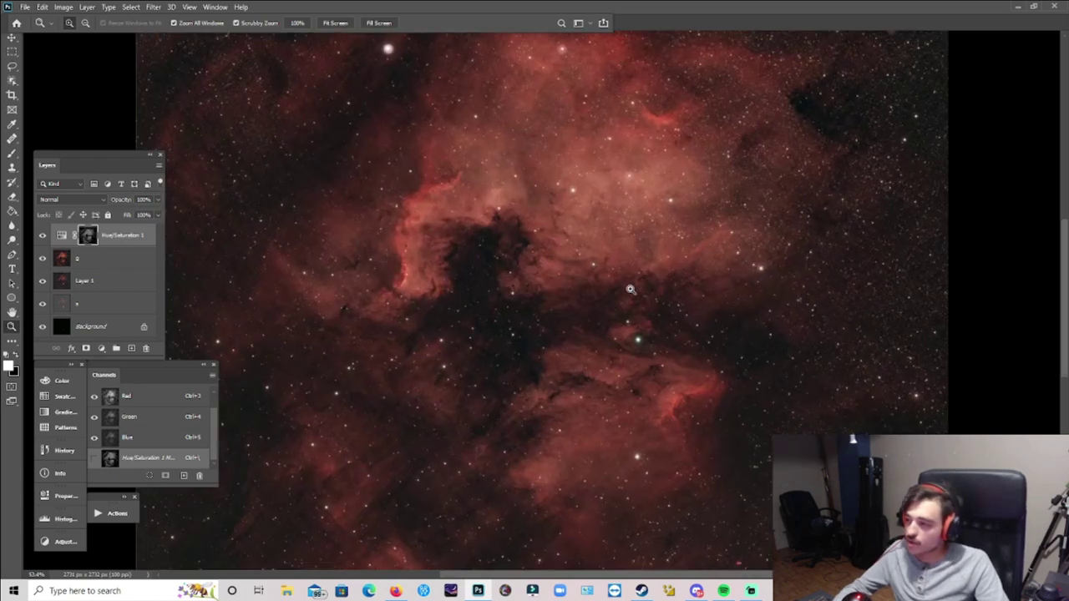
{"action": "scroll", "coordinate": [585, 293], "scroll_direction": "down", "scroll_amount": 3}
{"action": "left_click", "coordinate": [153, 6]}
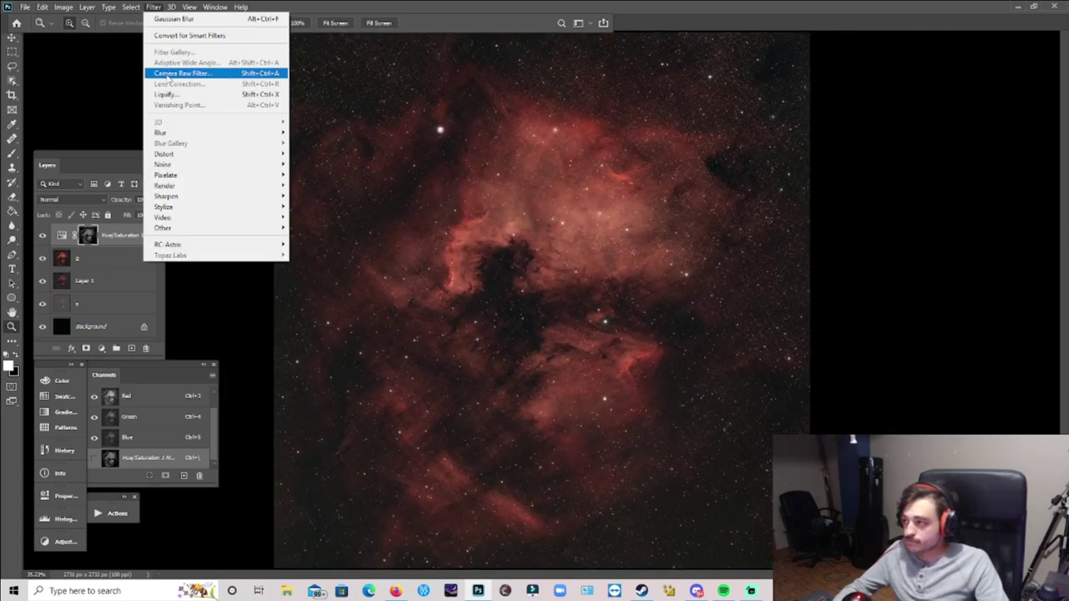
{"action": "left_click", "coordinate": [166, 75]}
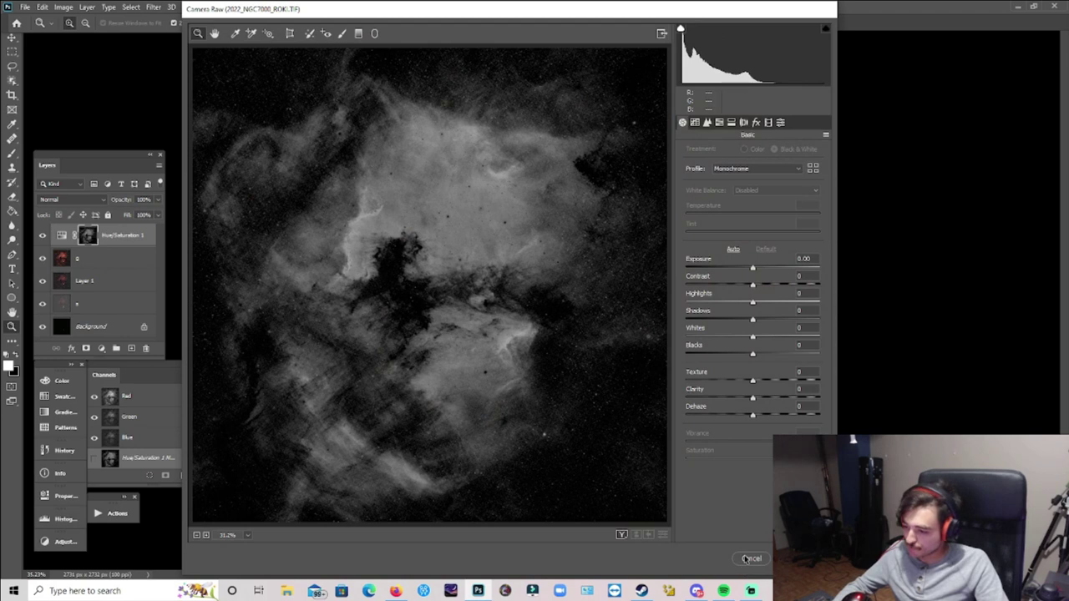
{"action": "left_click", "coordinate": [750, 559]}
{"action": "right_click", "coordinate": [128, 237]}
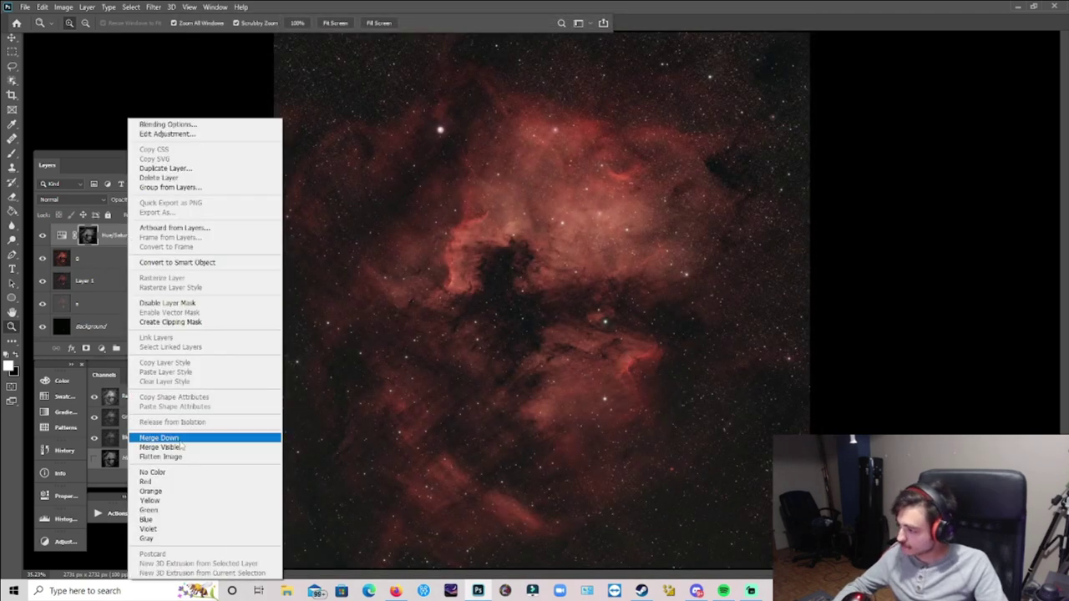
{"action": "left_click", "coordinate": [167, 439]}
- In Camera Raw on layer 0, set Luminance noise reduction to 20 and Color noise reduction to 10
{"action": "left_click", "coordinate": [152, 7]}
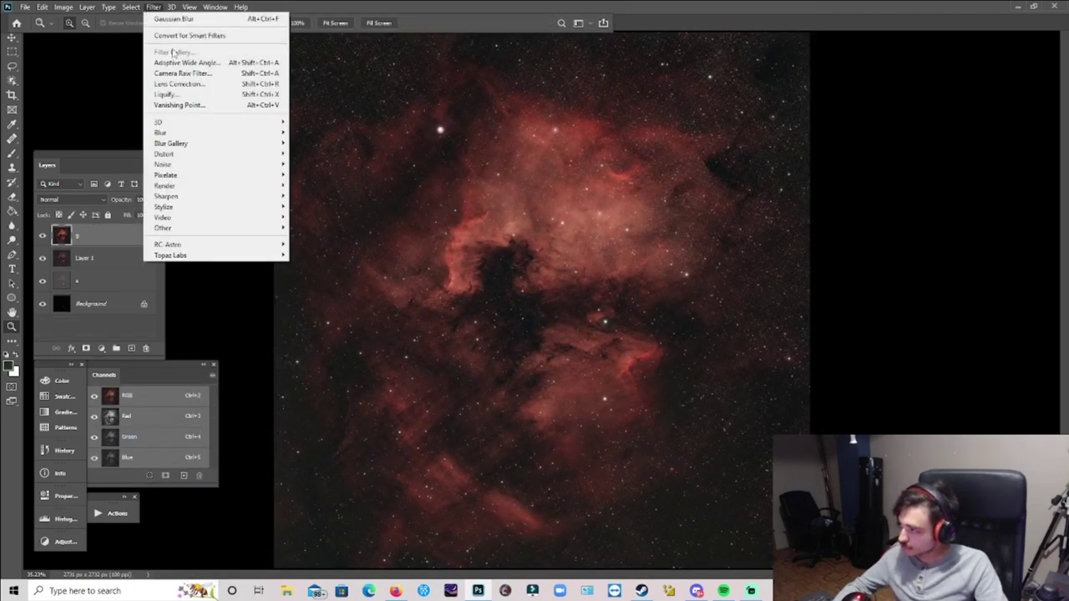
{"action": "left_click", "coordinate": [192, 73]}
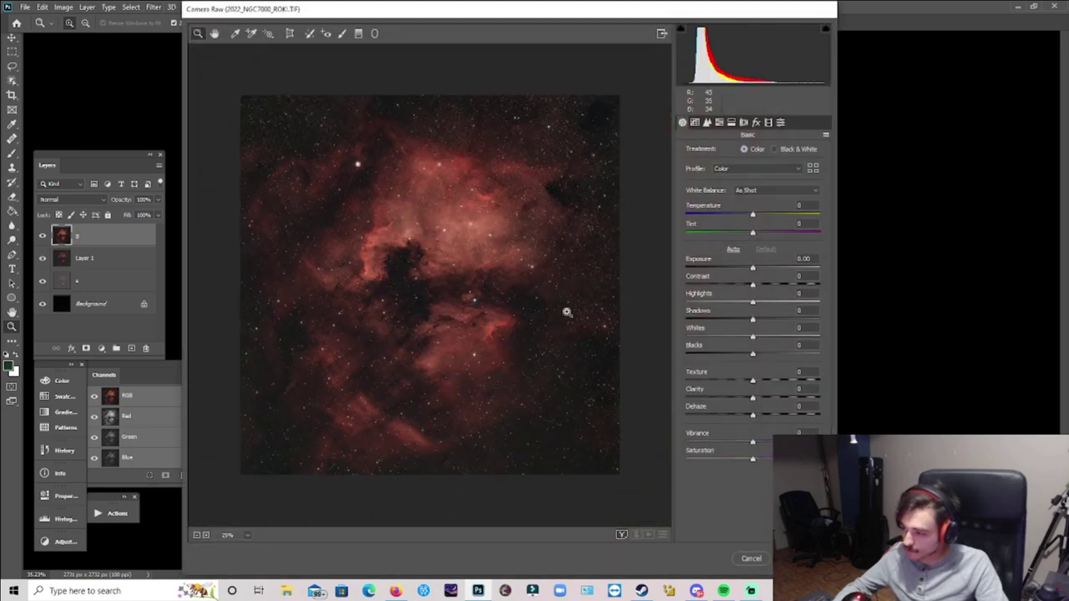
{"action": "scroll", "coordinate": [329, 239], "scroll_direction": "up", "scroll_amount": 3}
{"action": "left_click", "coordinate": [707, 122]}
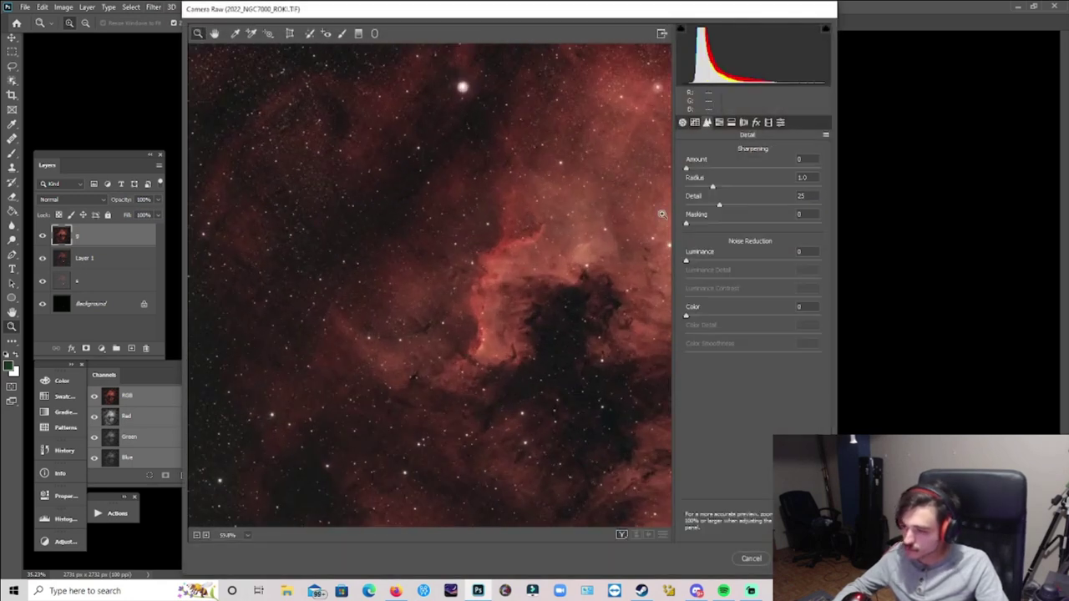
{"action": "left_click", "coordinate": [700, 259]}
{"action": "left_click_drag", "start_coordinate": [701, 260], "coordinate": [710, 259]}
{"action": "left_click_drag", "start_coordinate": [710, 259], "coordinate": [713, 260]}
{"action": "left_click_drag", "start_coordinate": [686, 316], "coordinate": [699, 315]}
- Set the sharpening Amount to 36 and apply the Camera Raw filter
{"action": "left_click", "coordinate": [513, 371]}
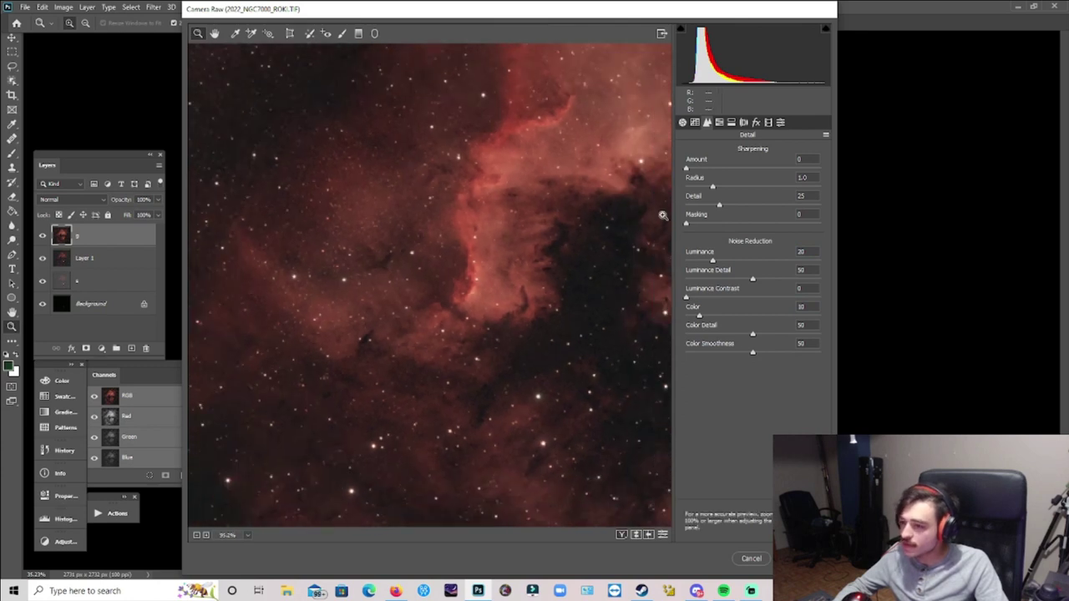
{"action": "left_click_drag", "start_coordinate": [689, 169], "coordinate": [721, 172]}
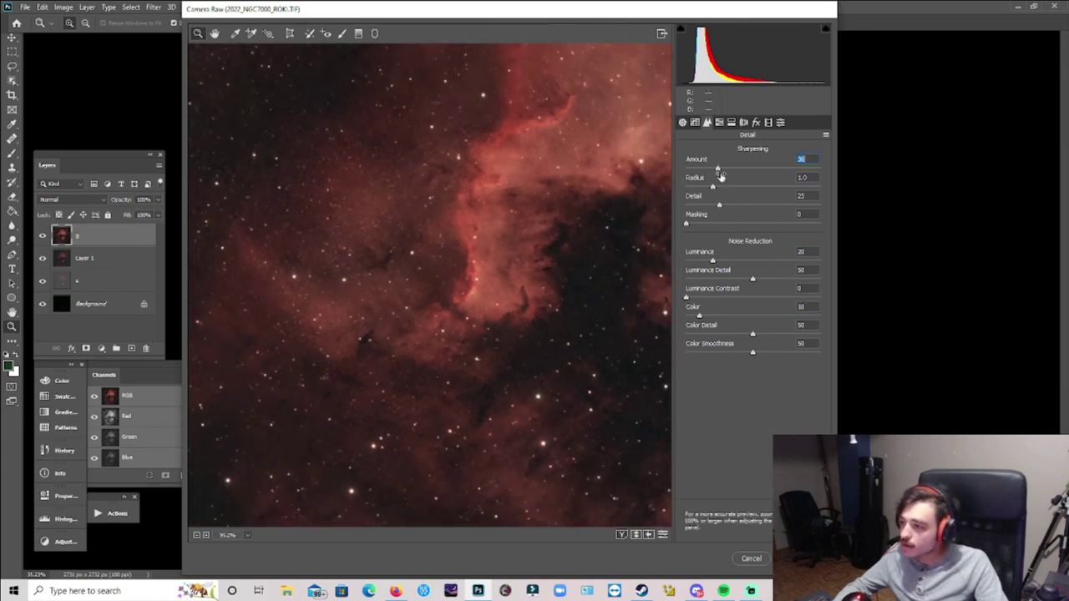
{"action": "left_click", "coordinate": [618, 273], "text": "alt"}
{"action": "left_click", "coordinate": [514, 307], "text": "alt"}
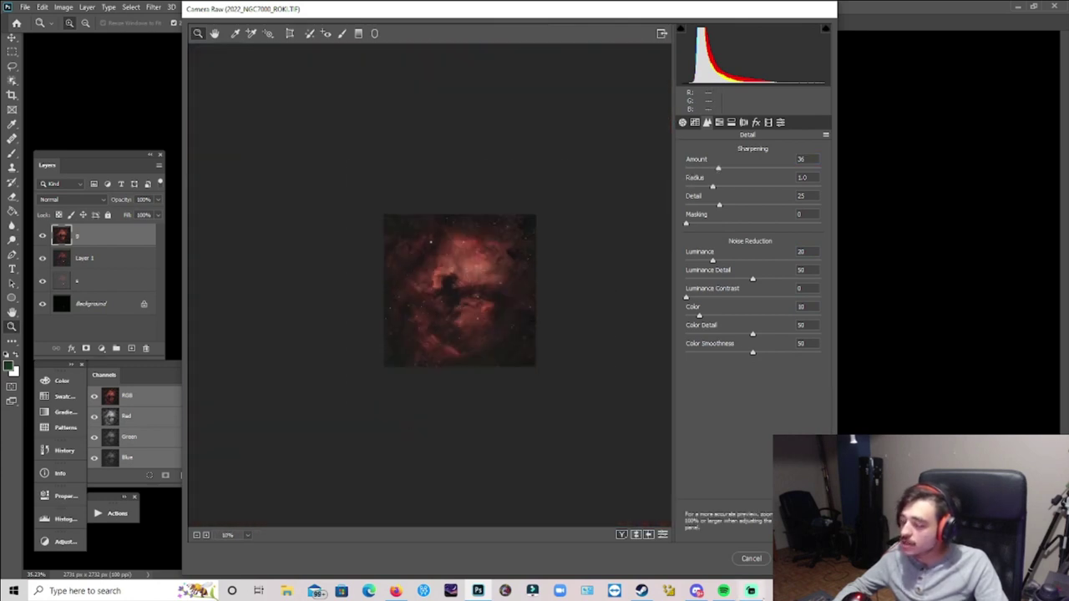
{"action": "key", "text": "Return"}
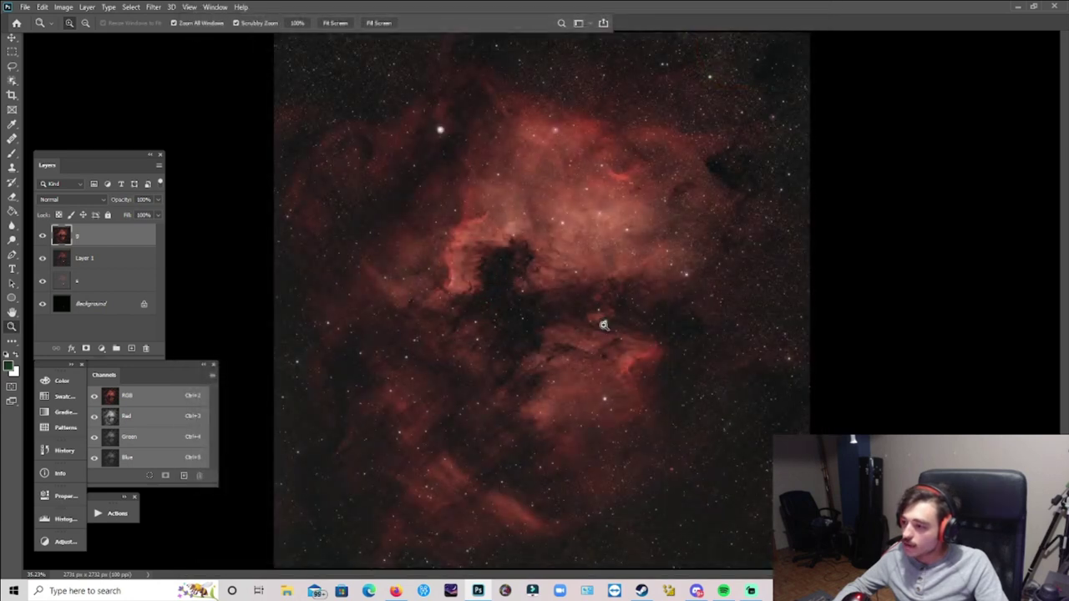
{"action": "left_click", "coordinate": [603, 323], "text": "alt"}
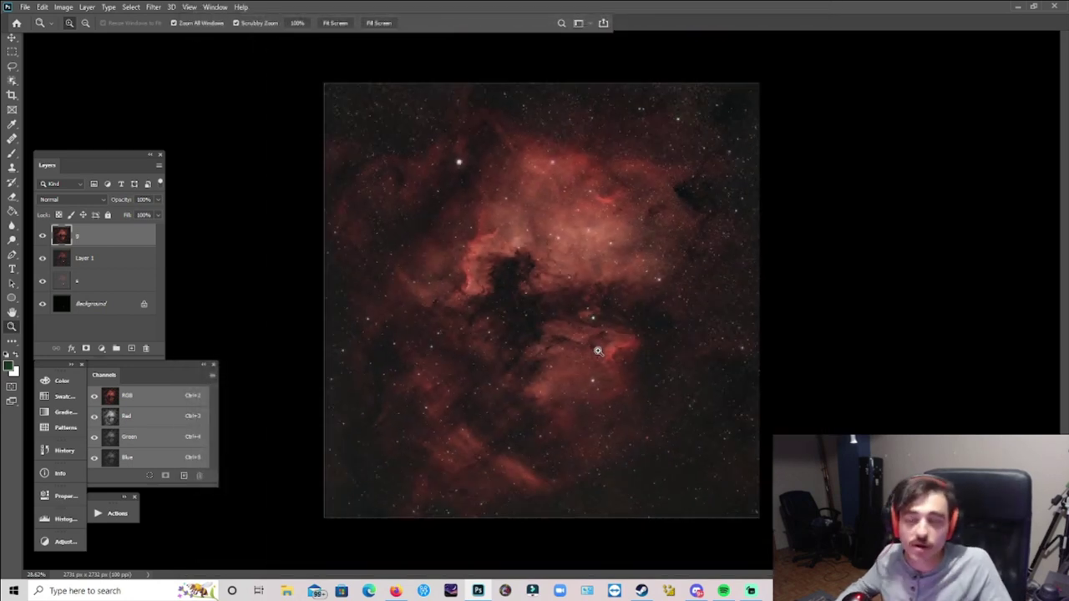
{"action": "left_click", "coordinate": [597, 349], "text": "alt"}
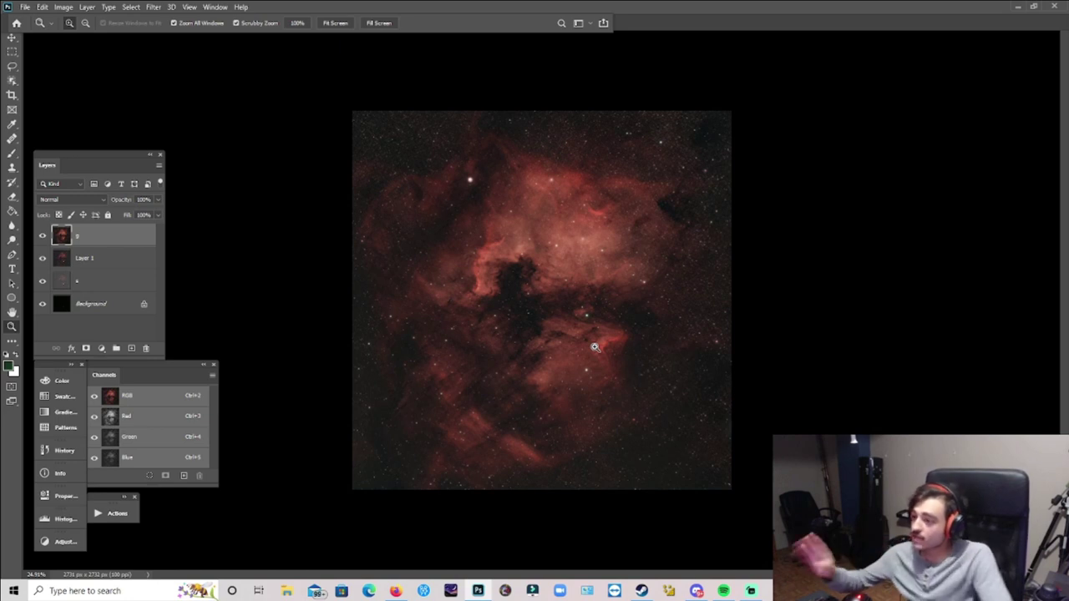
{"action": "left_click", "coordinate": [591, 350], "text": "alt"}
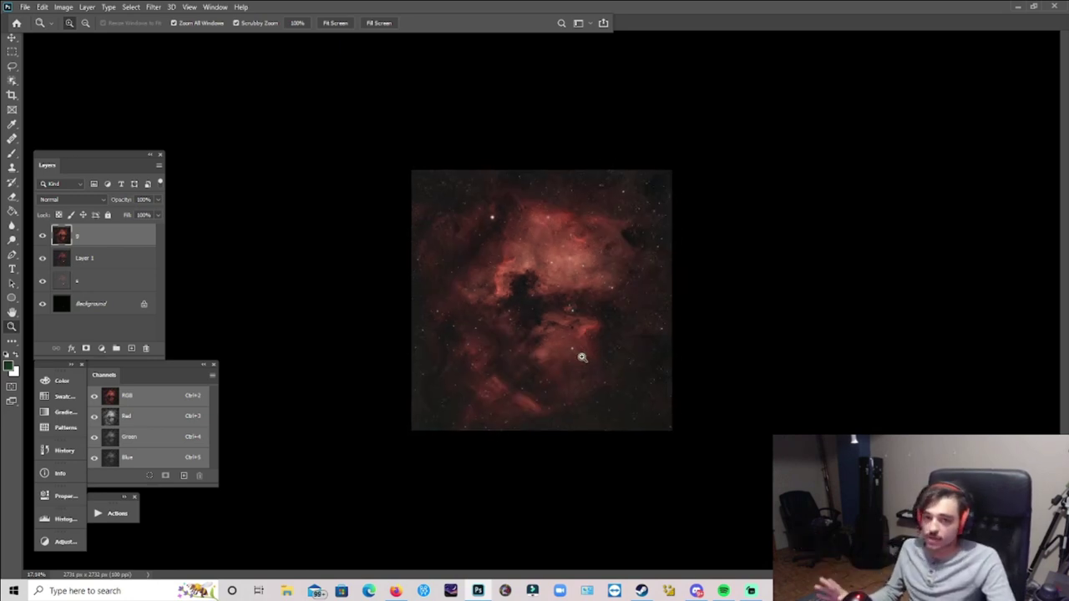